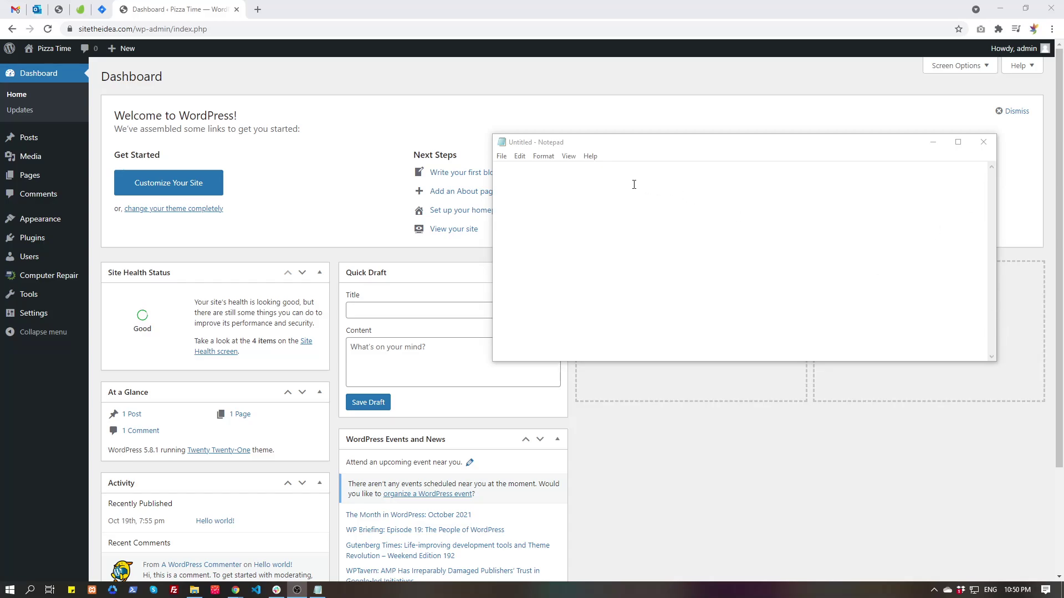
# Write the Notepad outline: basic WordPress SEO setup, installing Google Site Kit, Google Search Console.
pyautogui.click(623, 188)
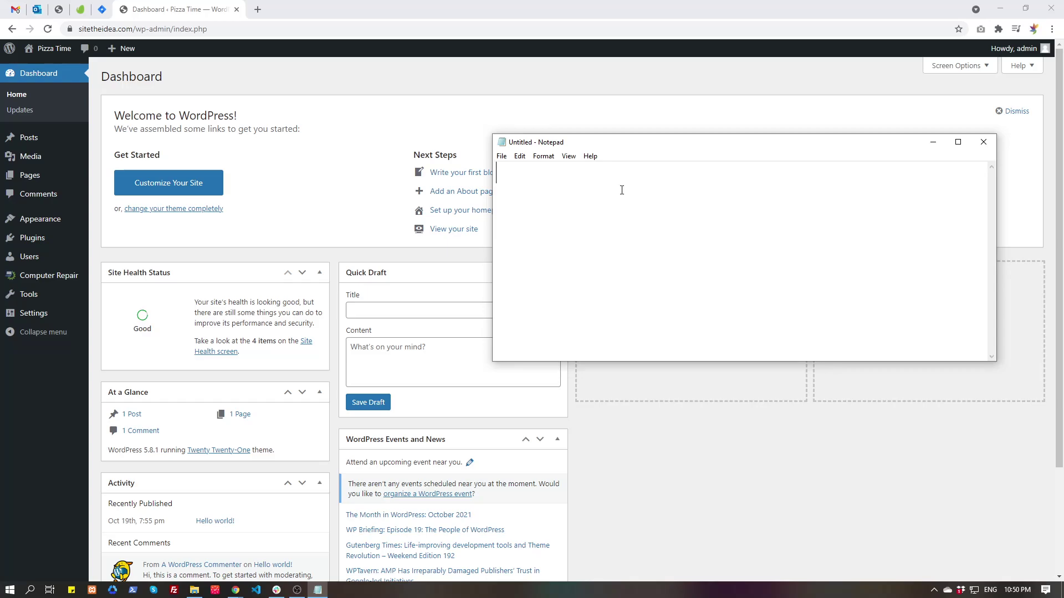
pyautogui.write('How you can ')
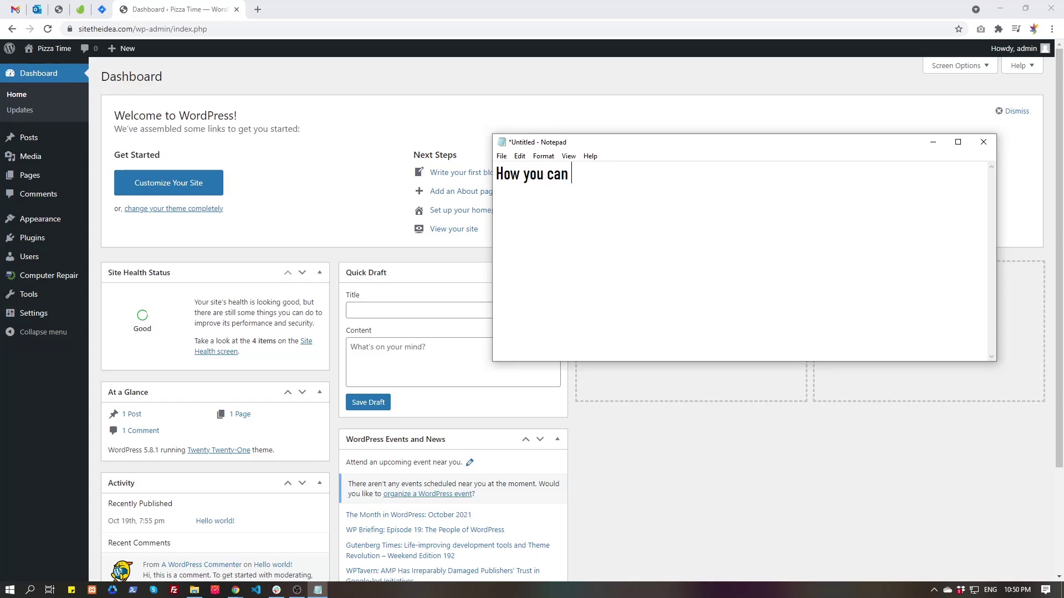
pyautogui.write('do basic SEO setup for ')
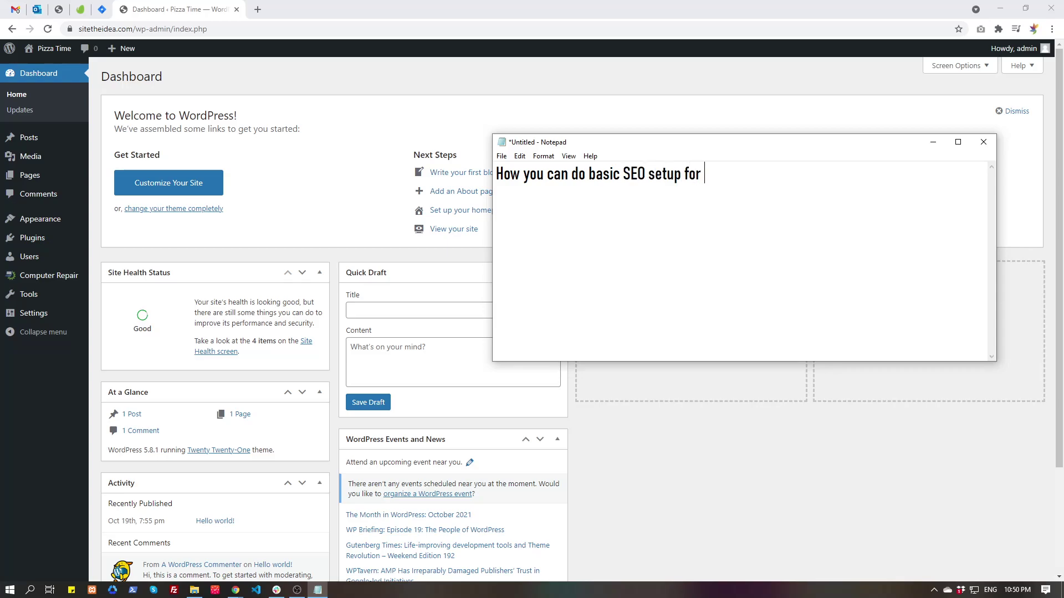
pyautogui.write('your WordPress website. ')
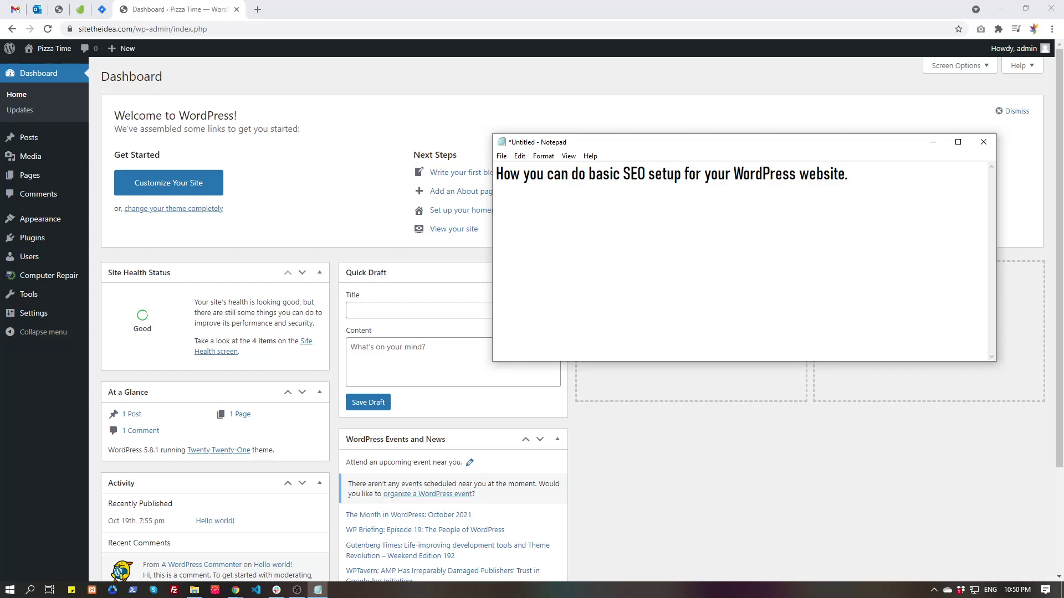
pyautogui.write('installing Google site k')
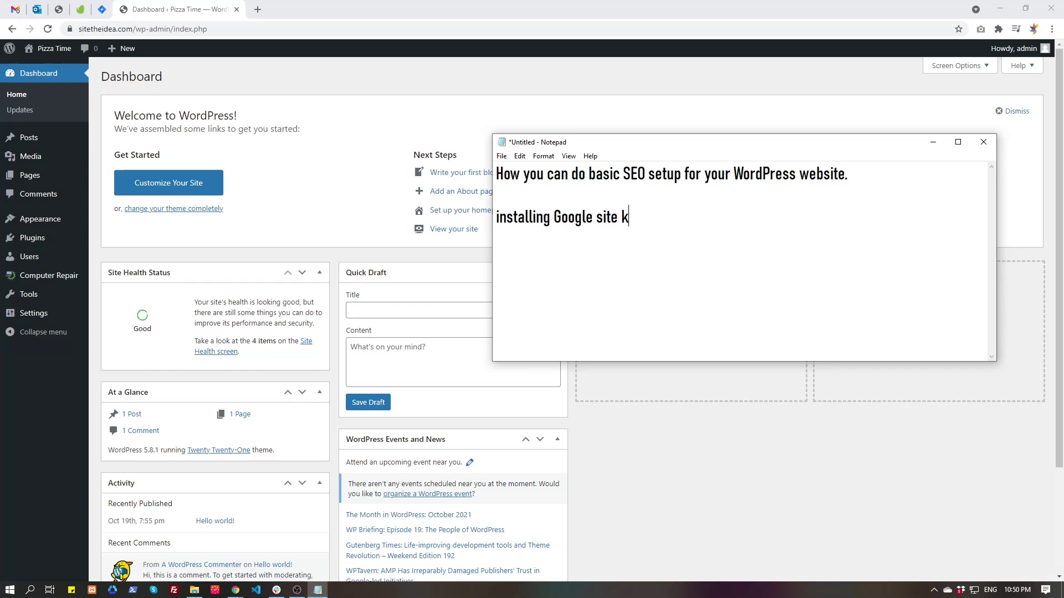
pyautogui.write('it, andConnecting with ')
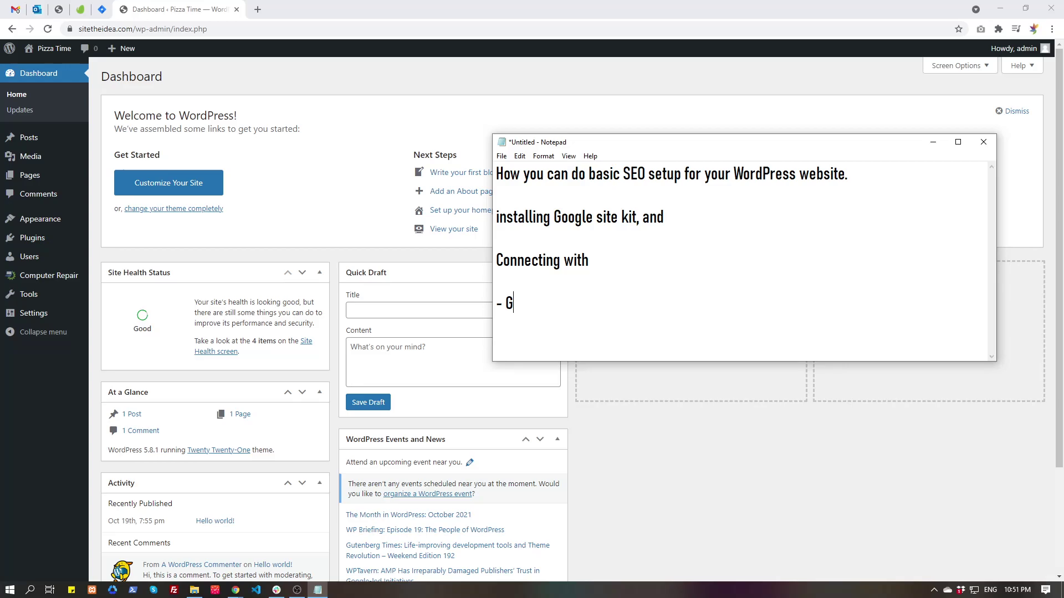
pyautogui.write('oogle analytic')
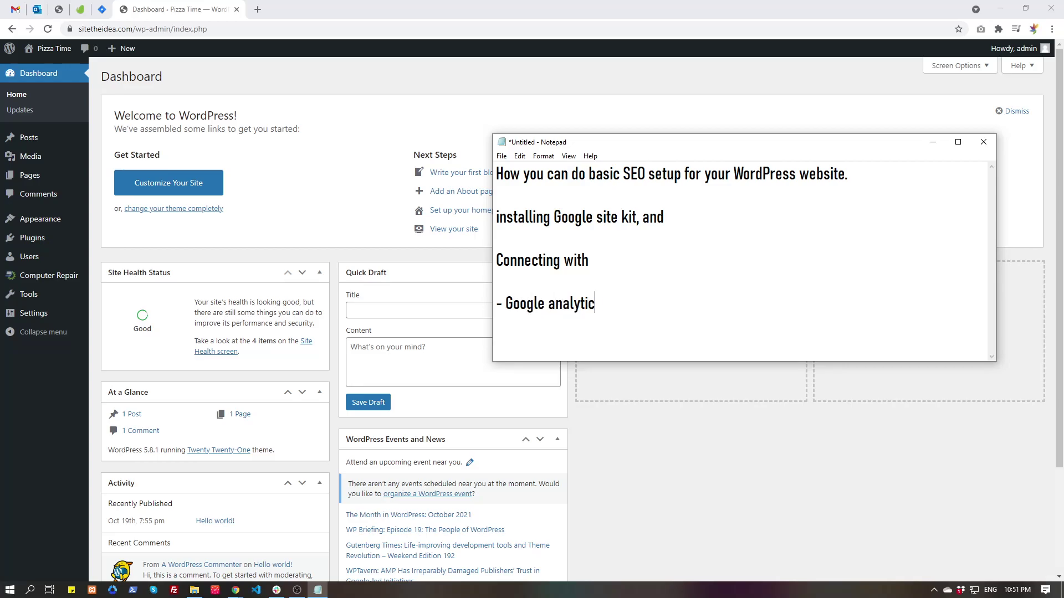
pyautogui.write('s')
pyautogui.press('Return')
pyautogui.write('- Google SEar')
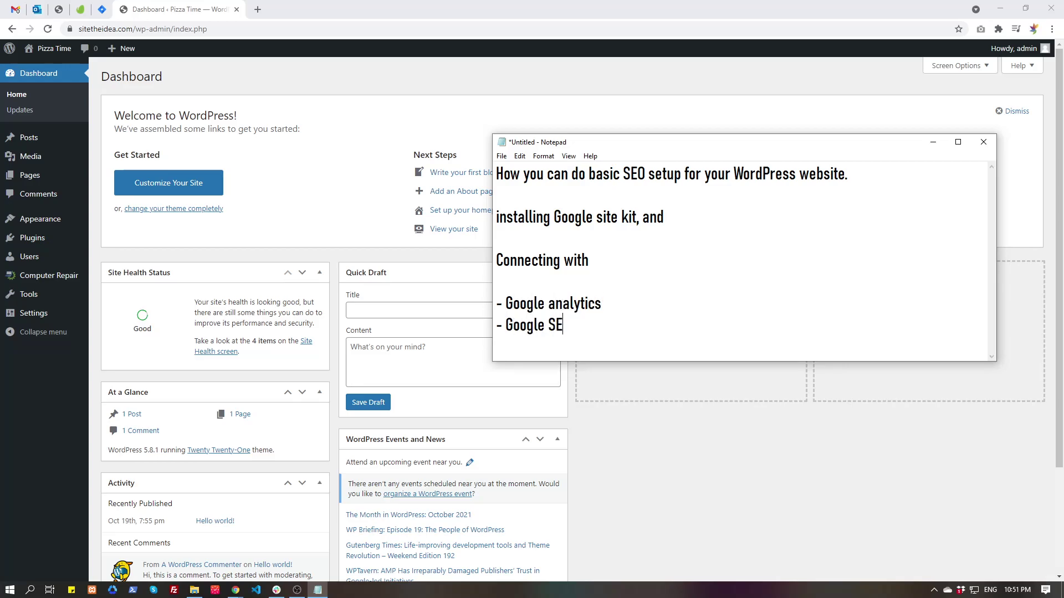
pyautogui.press('BackSpace')
pyautogui.press('BackSpace')
pyautogui.press('BackSpace')
pyautogui.write('earch Console.')
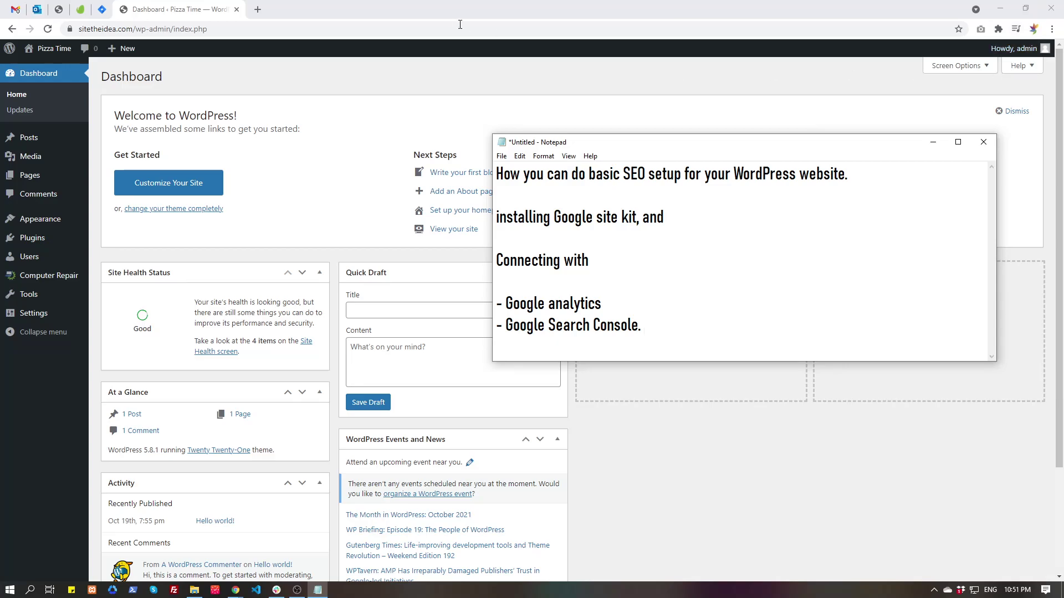
pyautogui.click(446, 12)
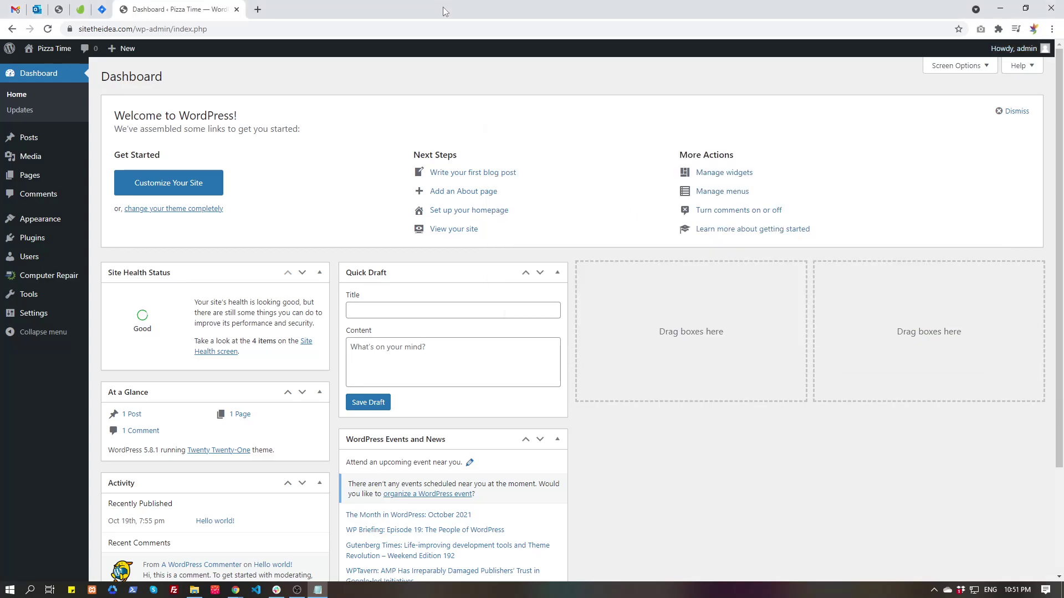
# Open analytics.google.com in a new tab and expand the Behaviour reports.
pyautogui.click(259, 10)
pyautogui.write('a')
pyautogui.click(254, 49)
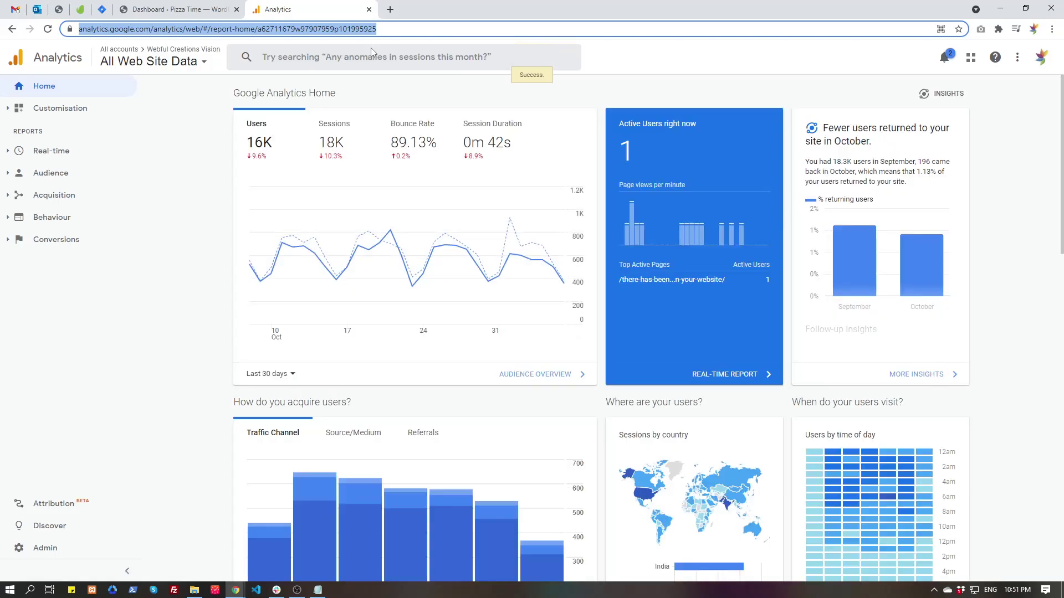
pyautogui.click(73, 218)
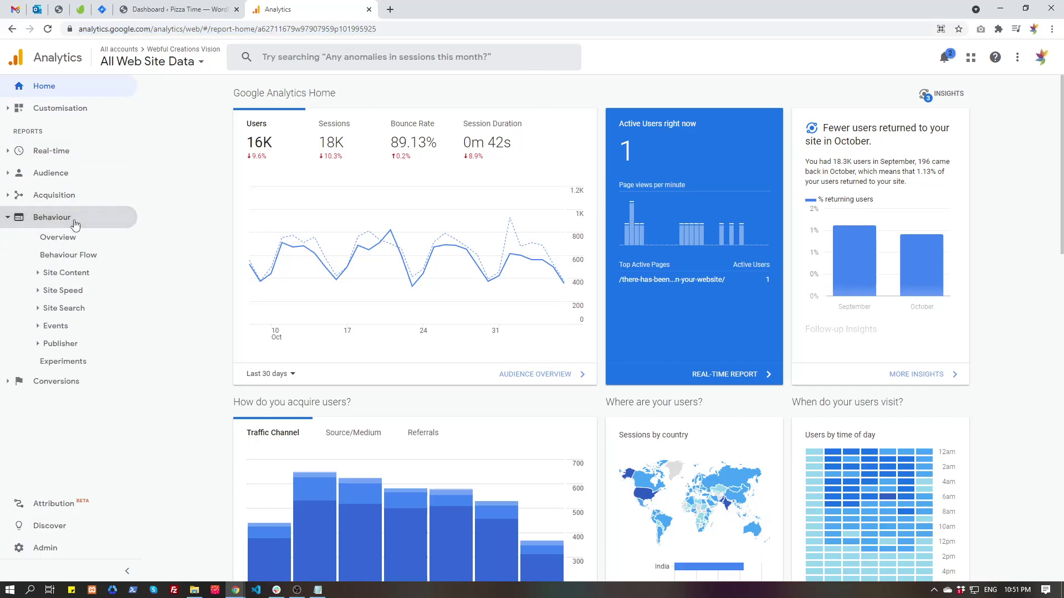
pyautogui.scroll(-2, 344, 282)
pyautogui.scroll(2, 343, 282)
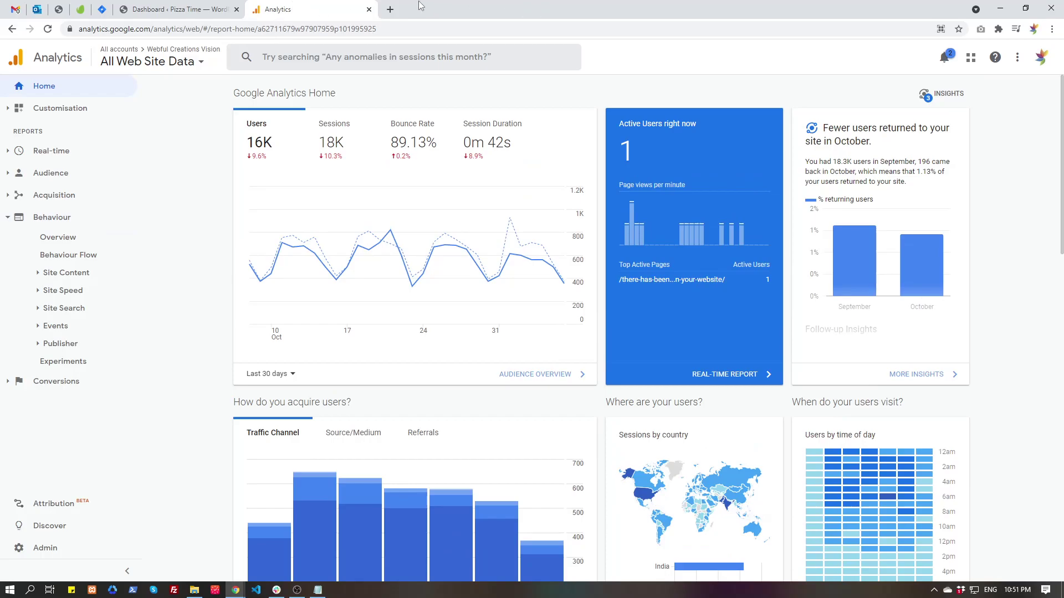
# Start Google Search Console, review the site's Overview reports, then close its tab.
pyautogui.click(390, 9)
pyautogui.write('sear')
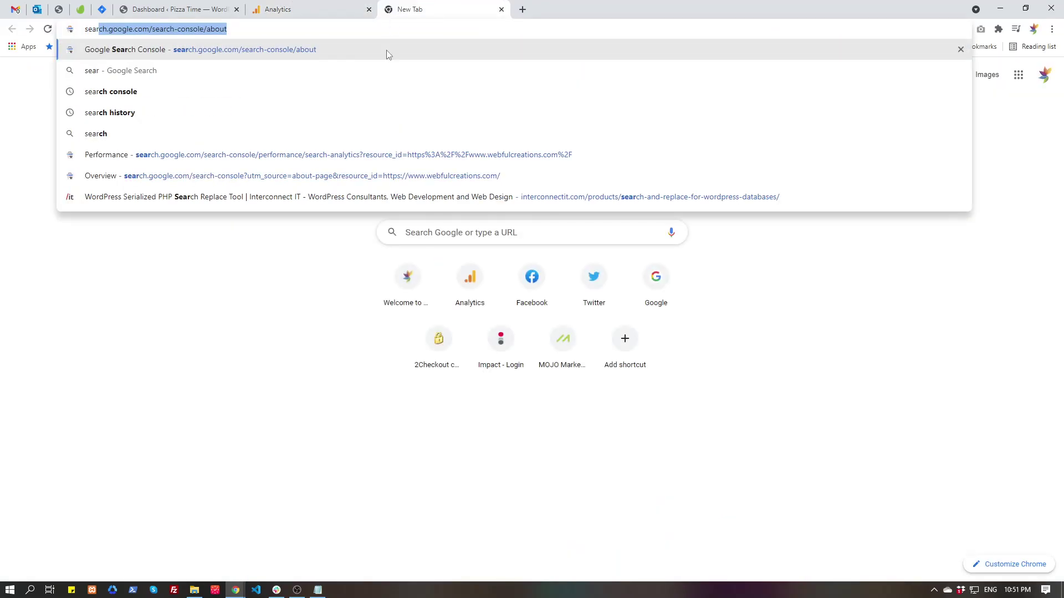
pyautogui.click(388, 53)
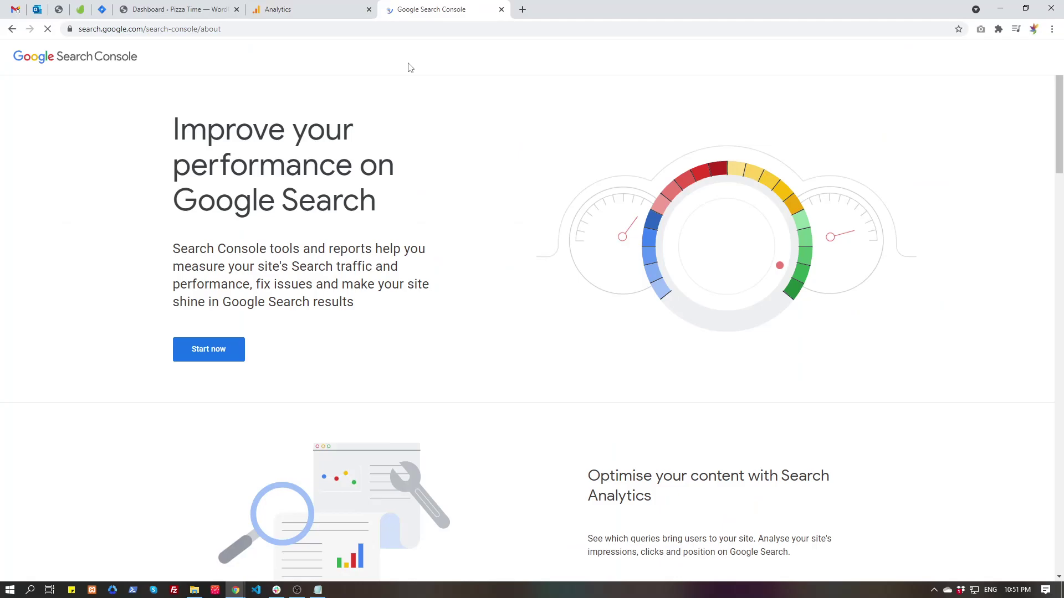
pyautogui.click(198, 350)
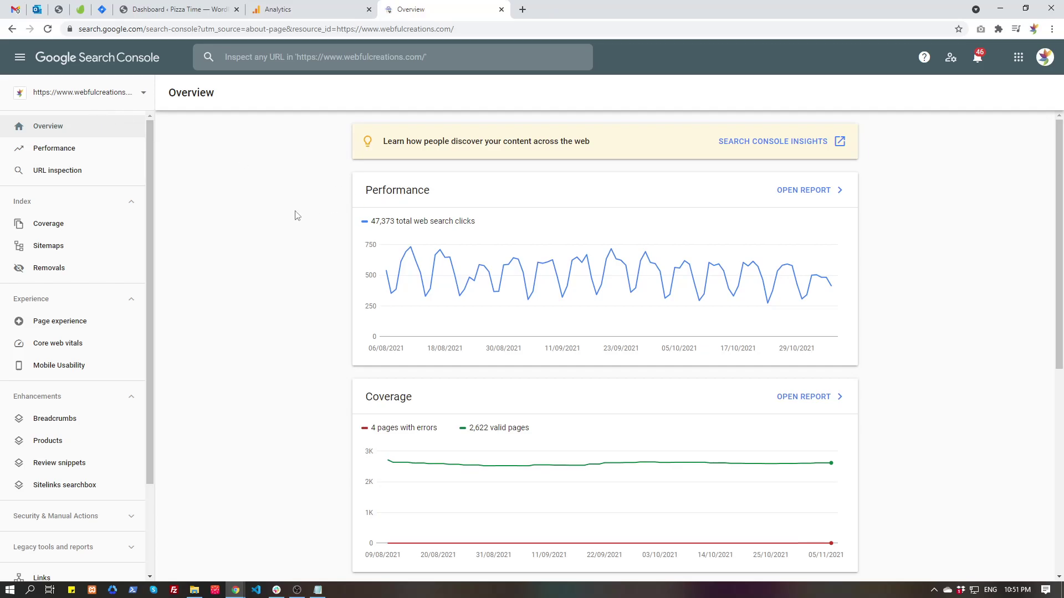
pyautogui.scroll(-1, 295, 215)
pyautogui.scroll(-6, 295, 215)
pyautogui.scroll(7, 294, 214)
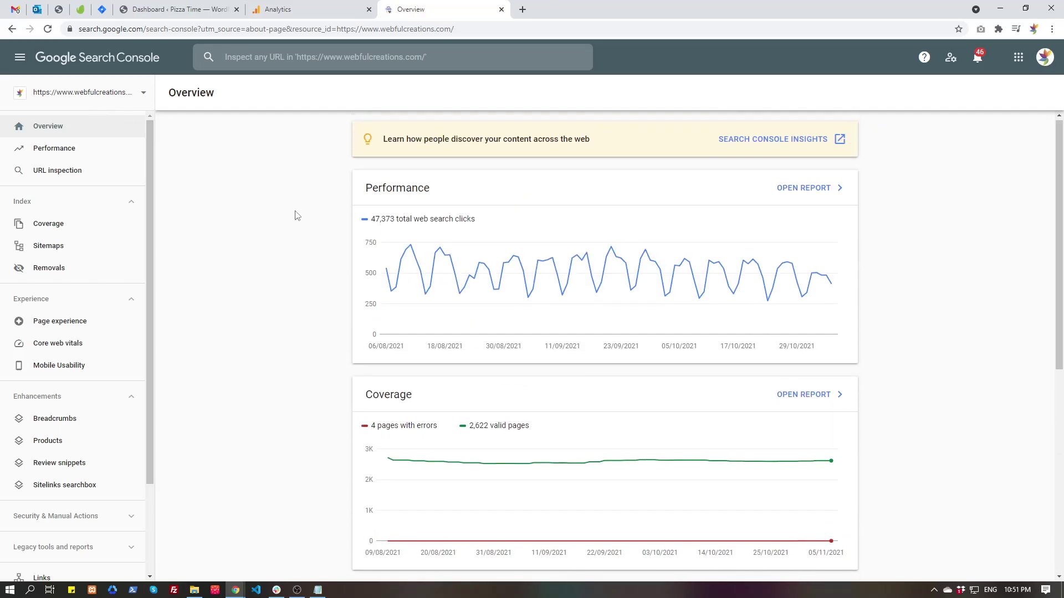
pyautogui.click(61, 150)
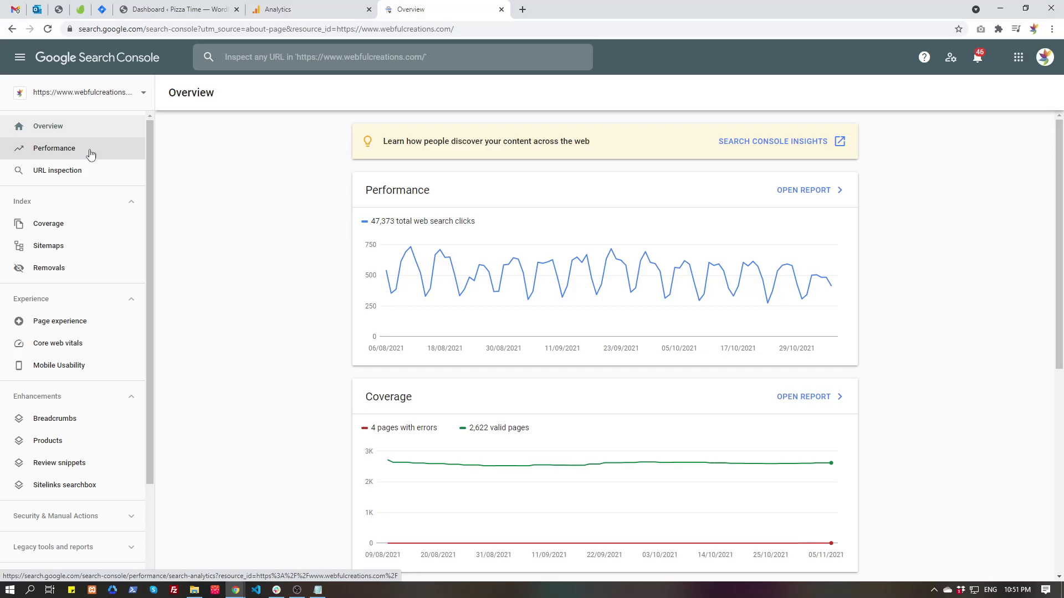
pyautogui.middleClick(430, 12)
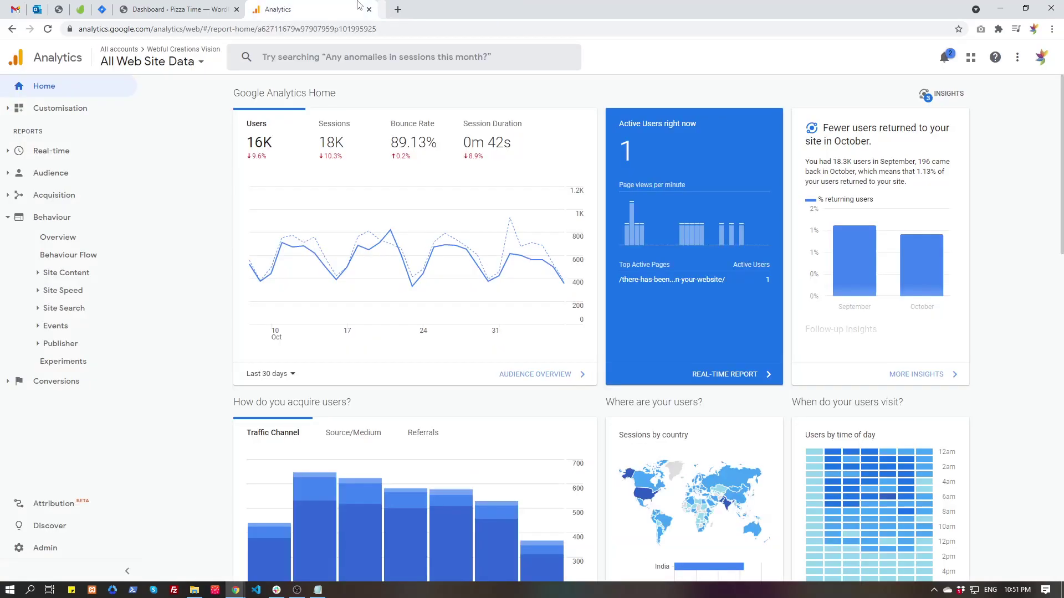
# Close Analytics and note 'You would 2 plugins' listing Yoast SEO and Google Site Kit.
pyautogui.middleClick(320, 10)
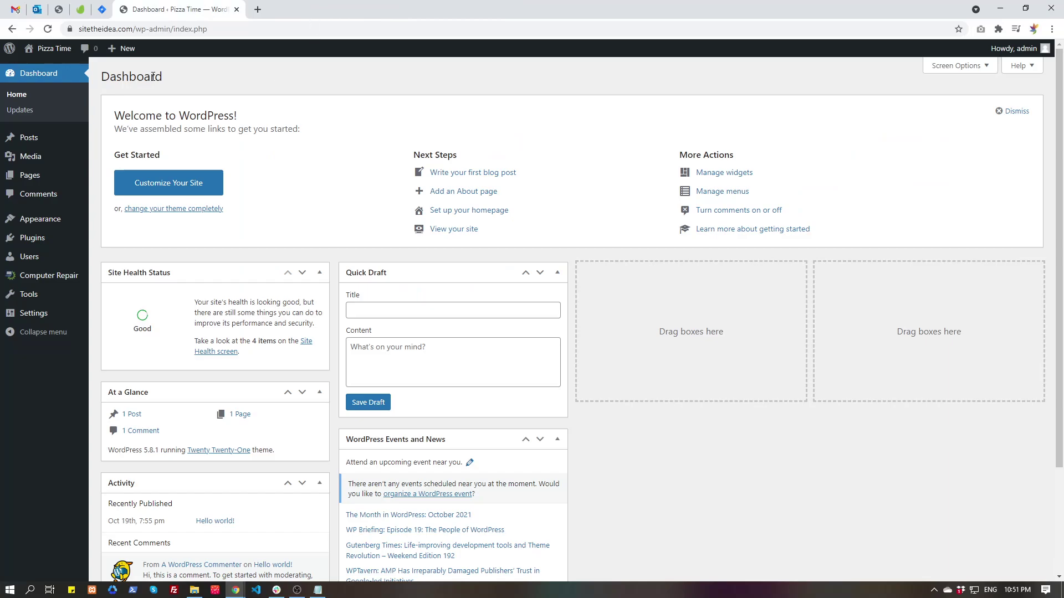
pyautogui.click(318, 590)
pyautogui.press('Return')
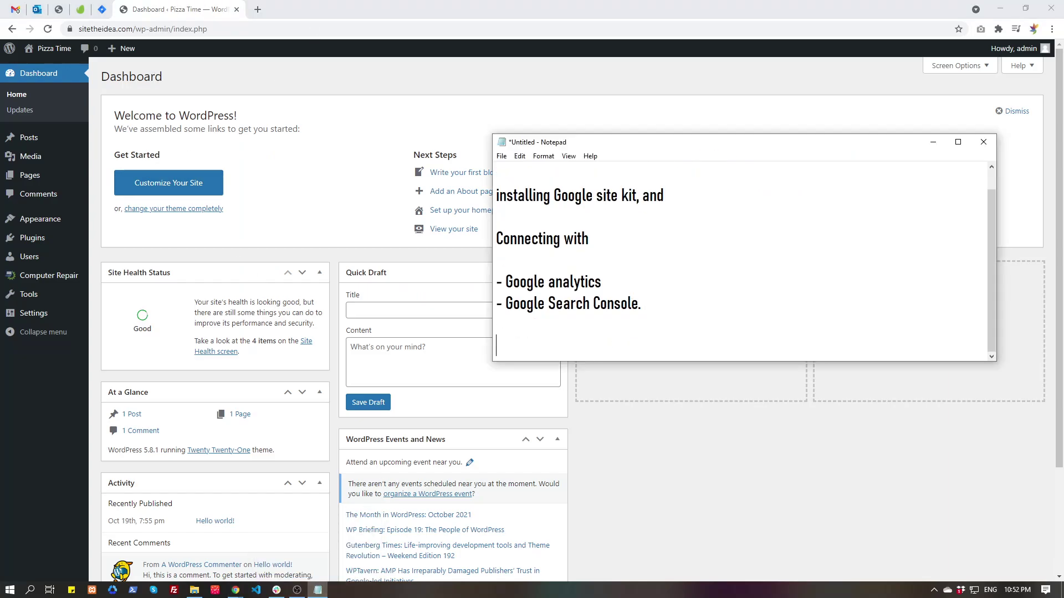
pyautogui.write('You would 2 plugins')
pyautogui.press('Return')
pyautogui.press('Return')
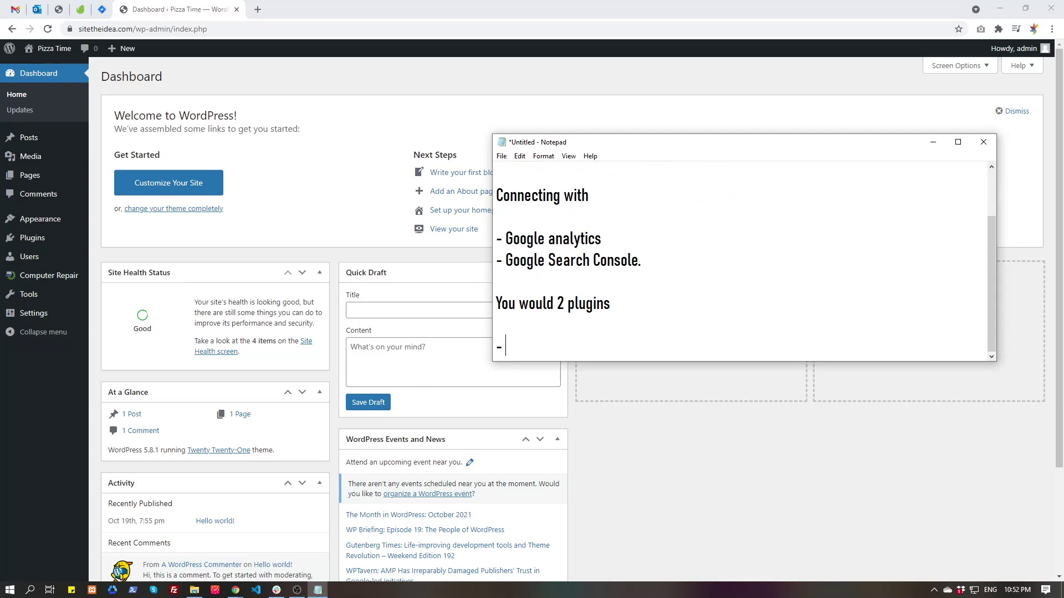
pyautogui.write('- Yoast SEO')
pyautogui.press('Return')
pyautogui.write('- Google Site Kit')
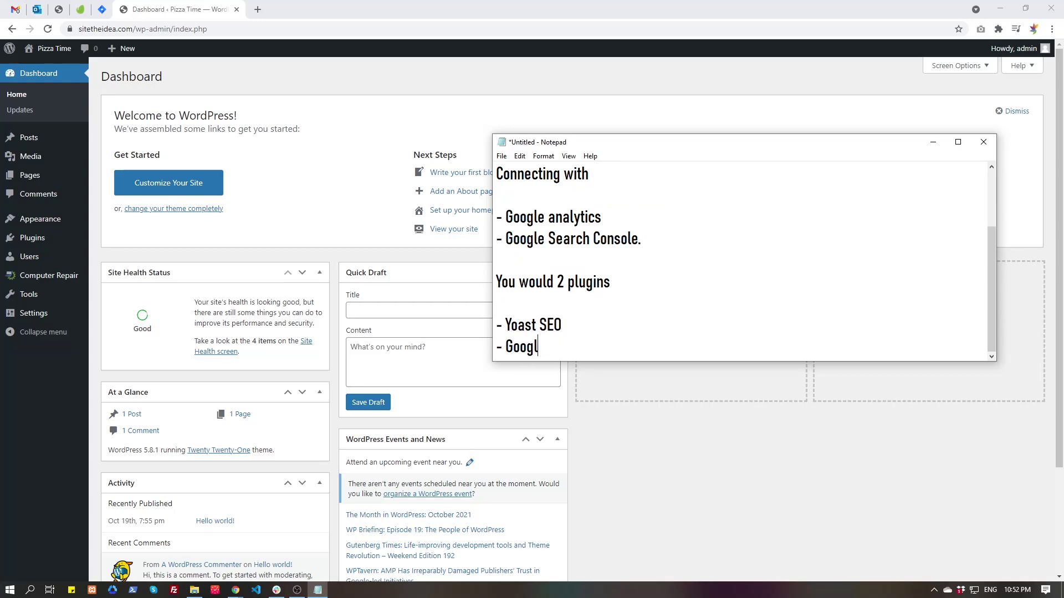
pyautogui.press('Return')
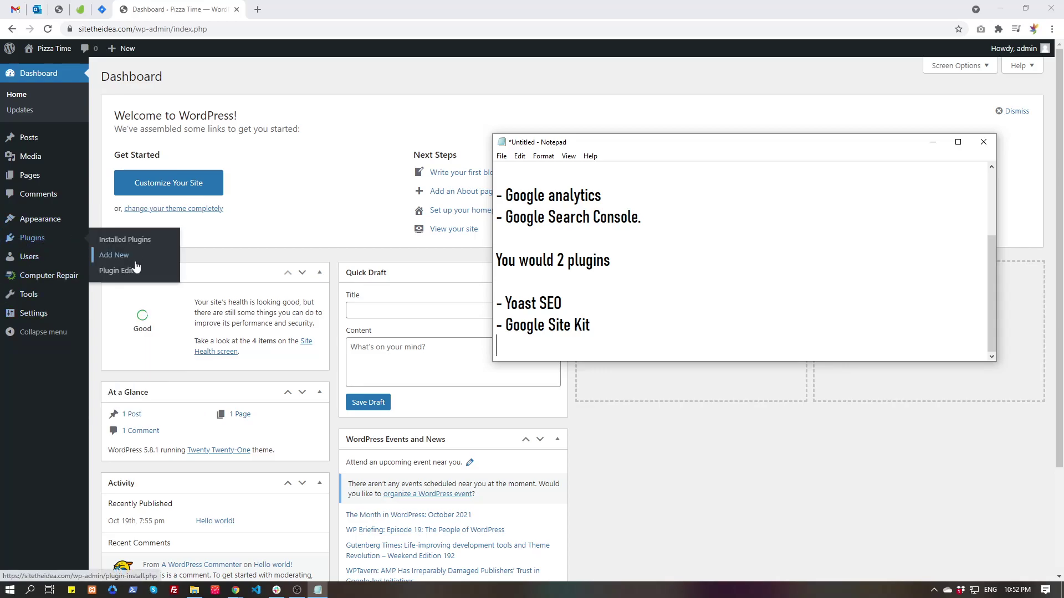
# Search the Add New plugins page for 'yoast', then install and activate Yoast SEO.
pyautogui.click(134, 260)
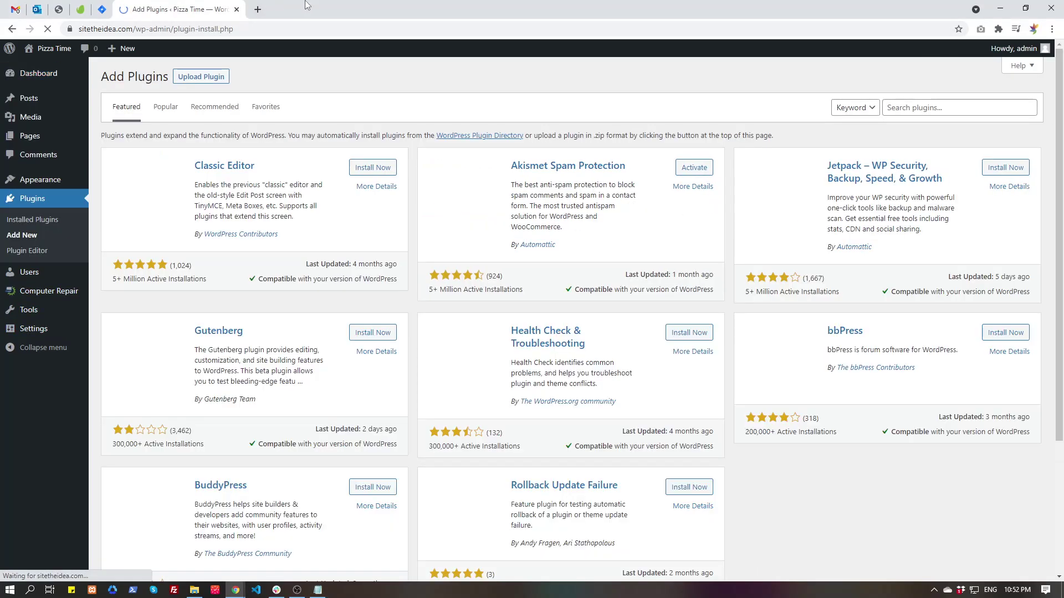
pyautogui.click(903, 107)
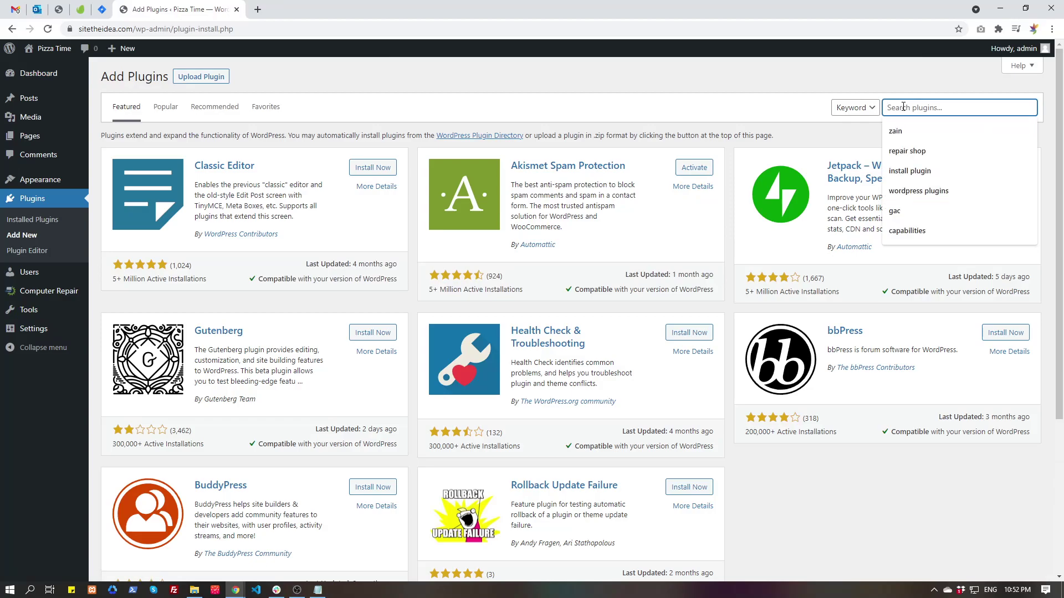
pyautogui.write('yo')
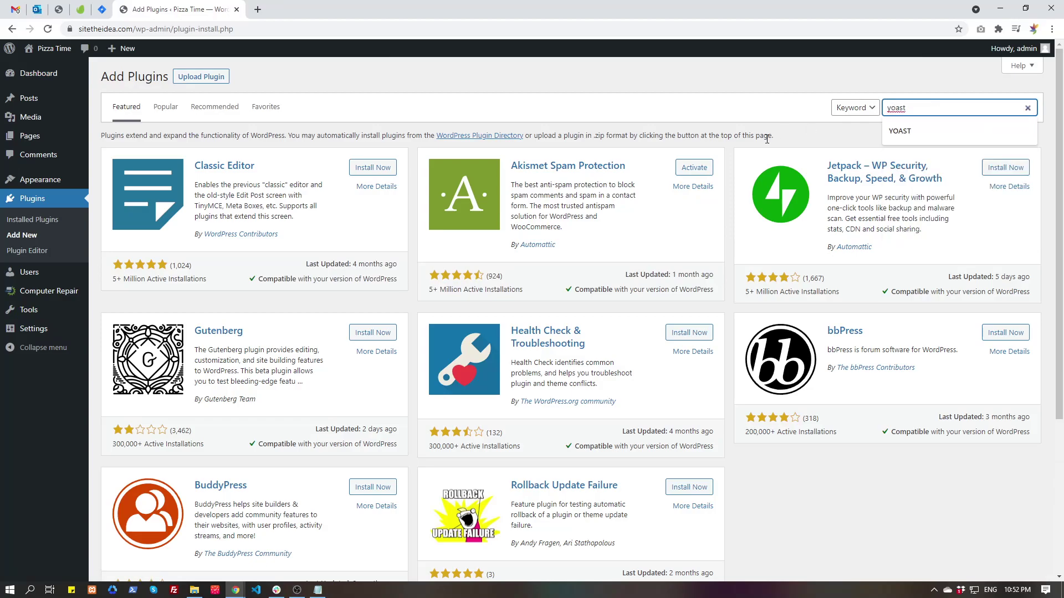
pyautogui.write('ast')
pyautogui.press('Return')
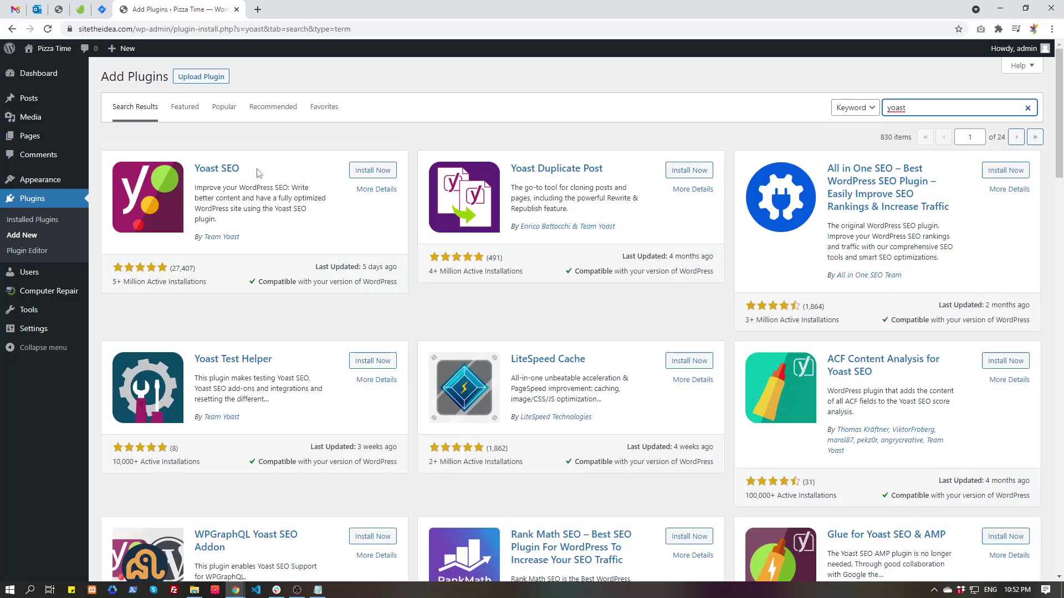
pyautogui.click(360, 174)
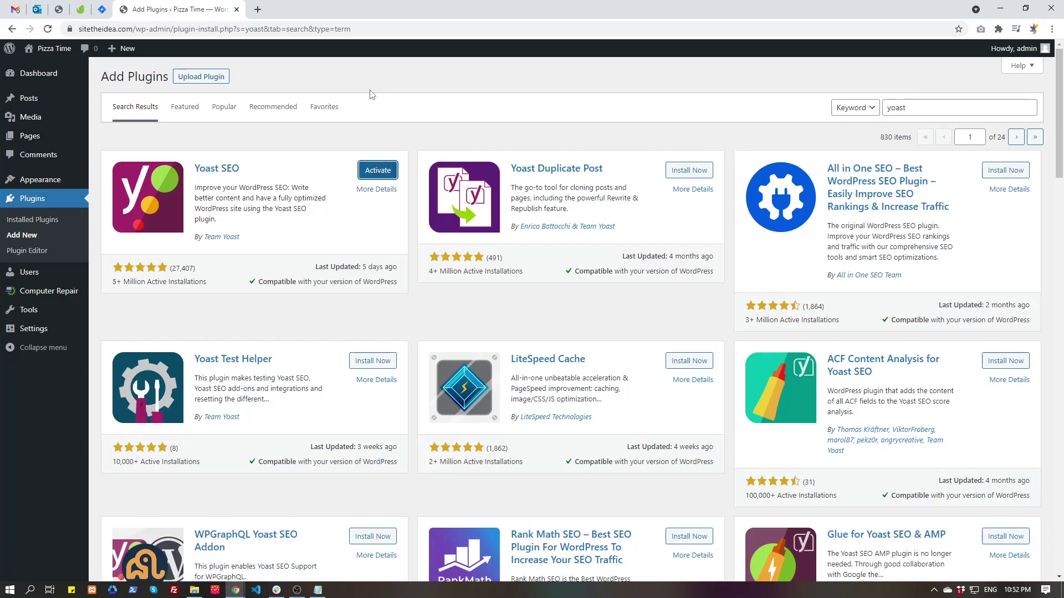
pyautogui.click(390, 169)
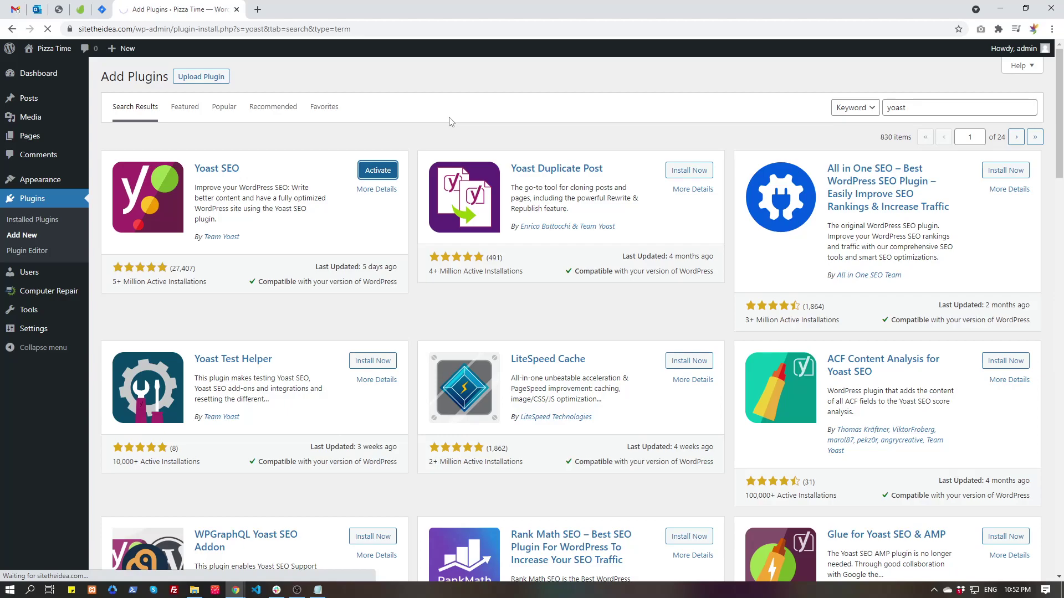
# Google 'How to install WordPress plugin', read the WordPress.org result, then close that tab.
pyautogui.click(258, 9)
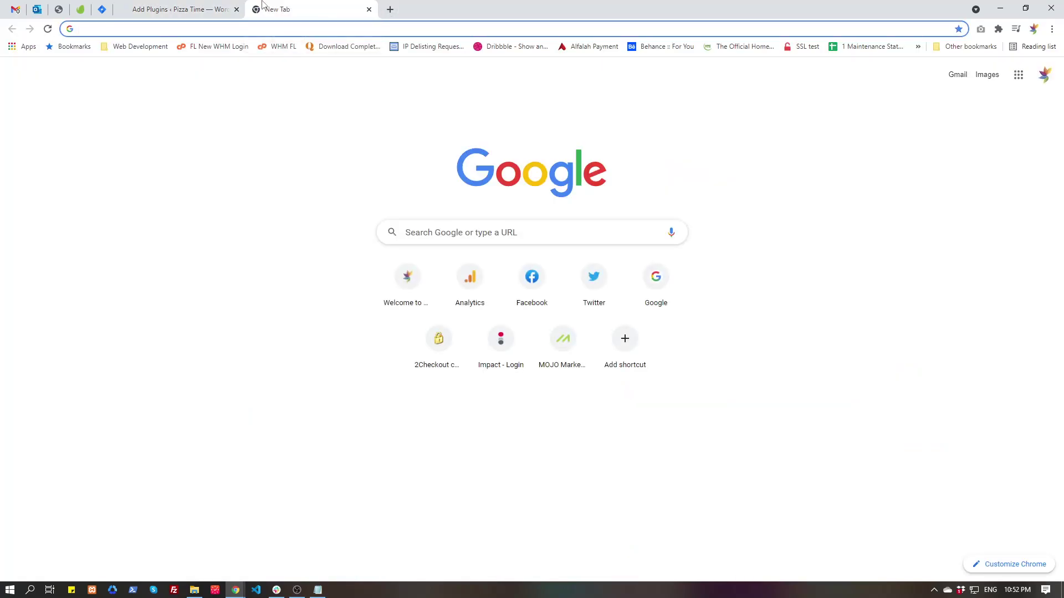
pyautogui.write('How to install WordP')
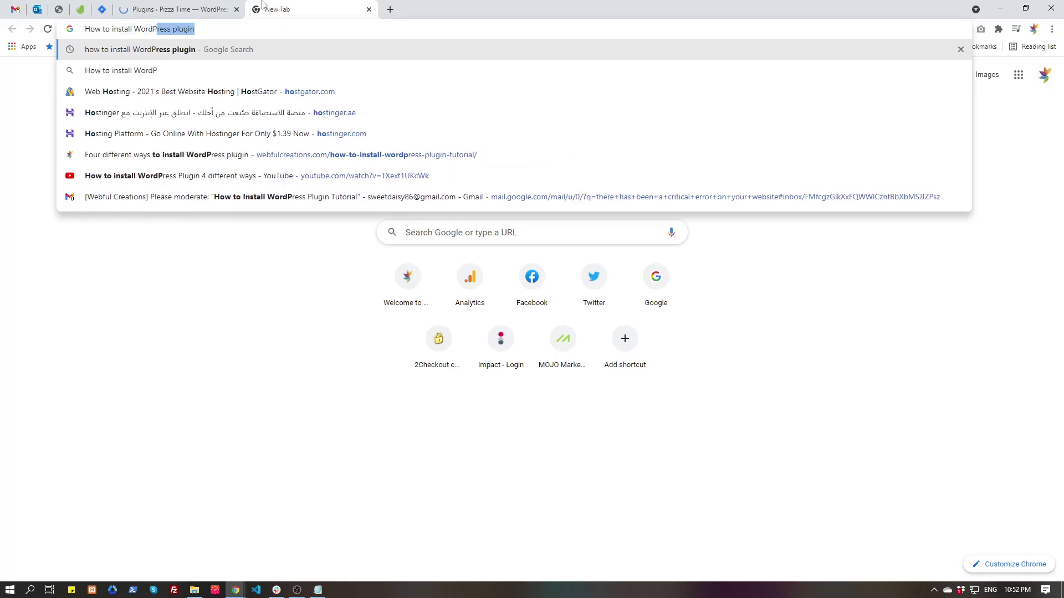
pyautogui.write('ress plugin')
pyautogui.press('Return')
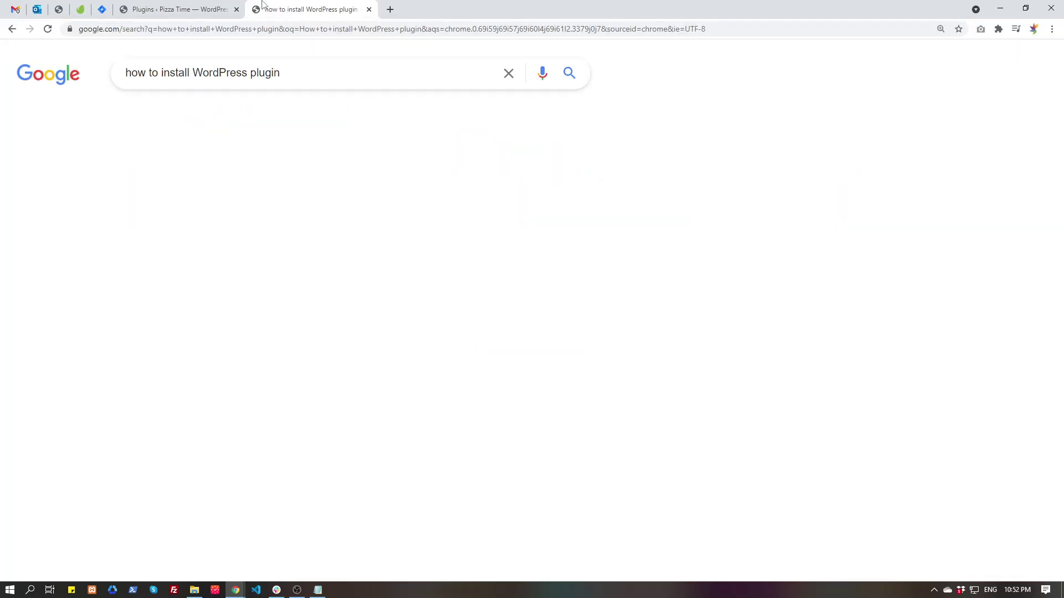
pyautogui.scroll(-6, 292, 168)
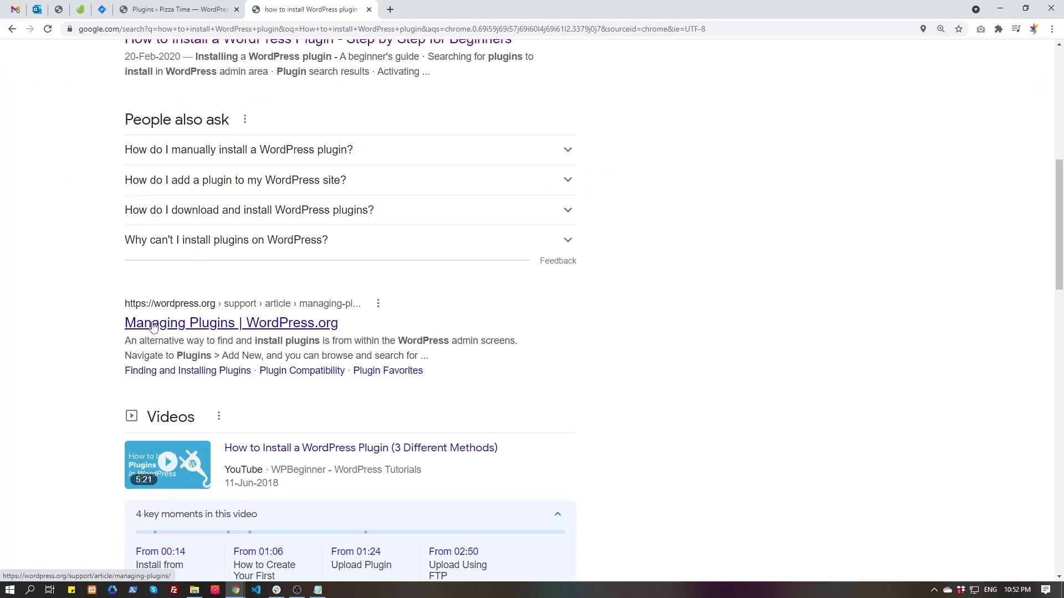
pyautogui.moveTo(382, 325); pyautogui.dragTo(501, 361)
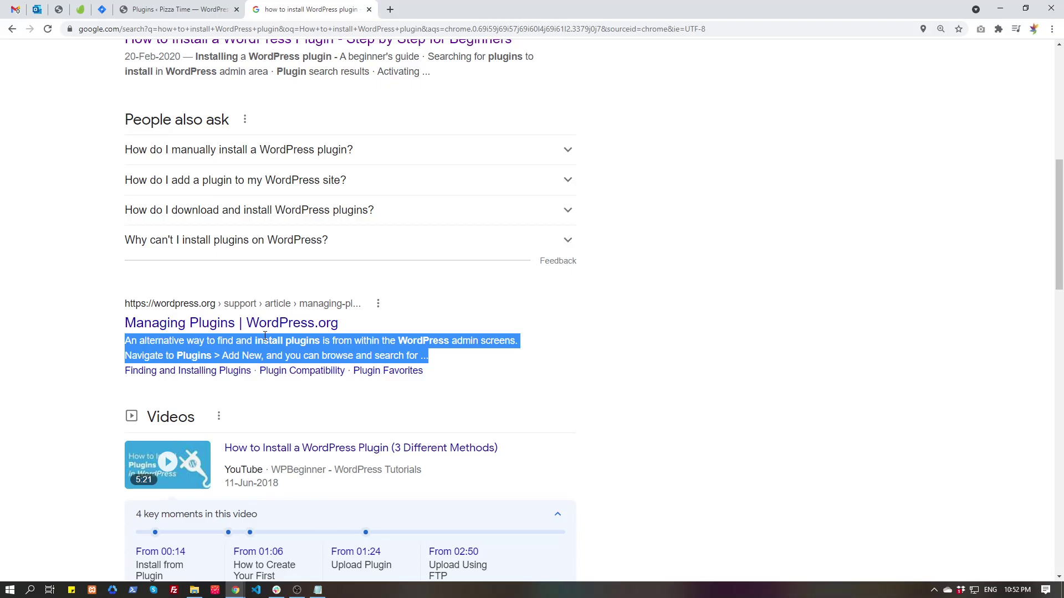
pyautogui.scroll(-10, 264, 336)
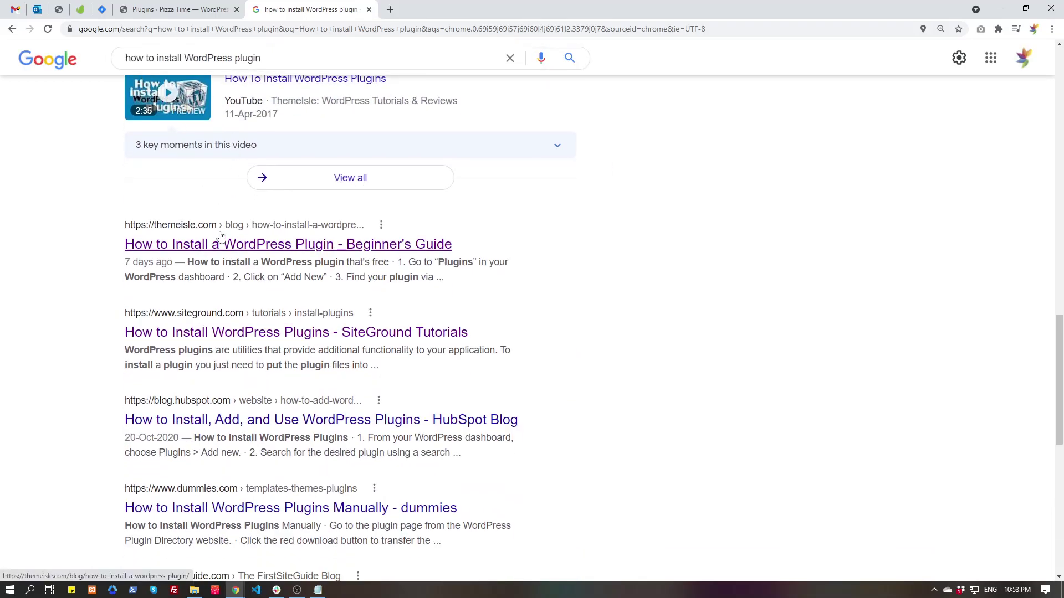
pyautogui.scroll(9, 266, 314)
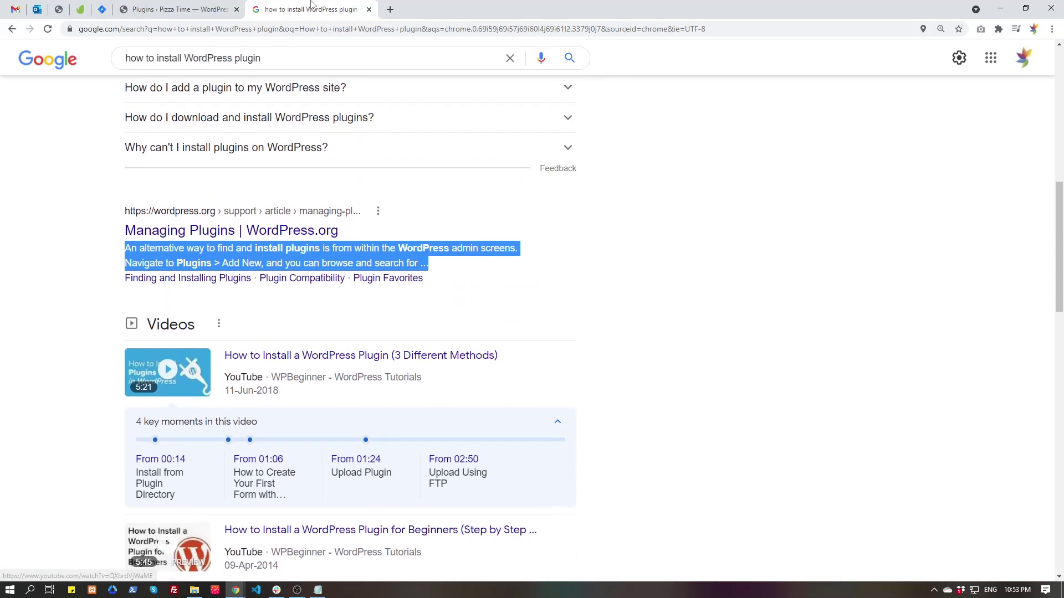
pyautogui.middleClick(313, 8)
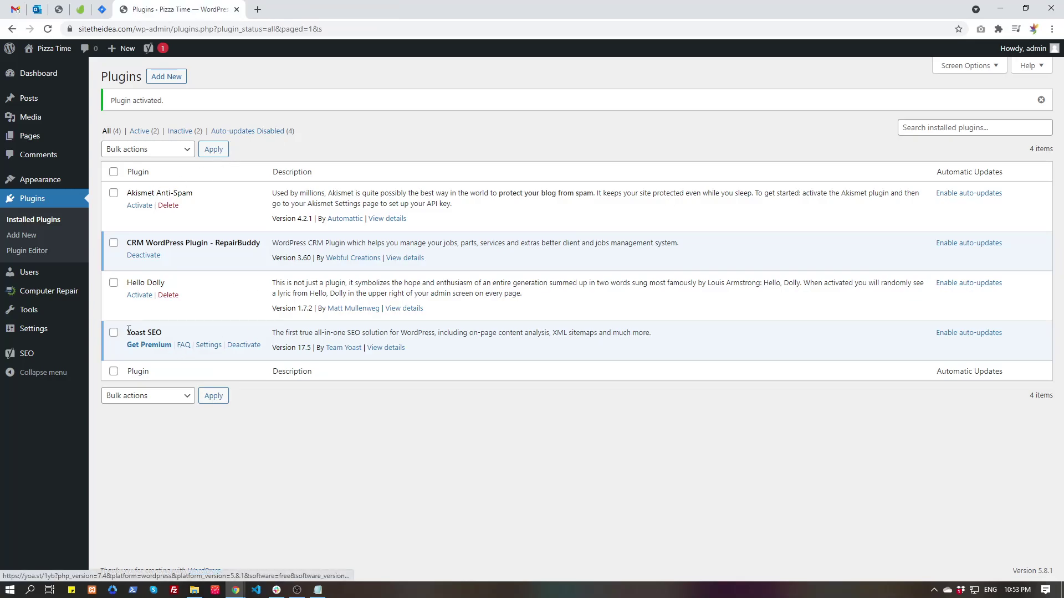
# Search the Add New plugins page for 'google site kit', then bring the Add New Post editor forward.
pyautogui.moveTo(128, 331); pyautogui.dragTo(202, 334)
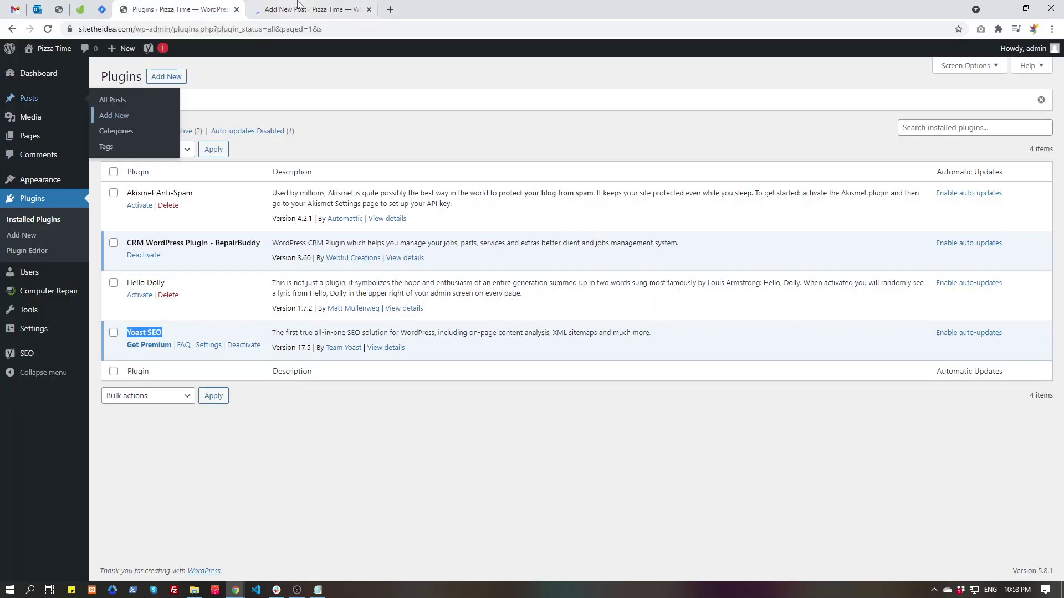
pyautogui.click(336, 5)
pyautogui.click(188, 9)
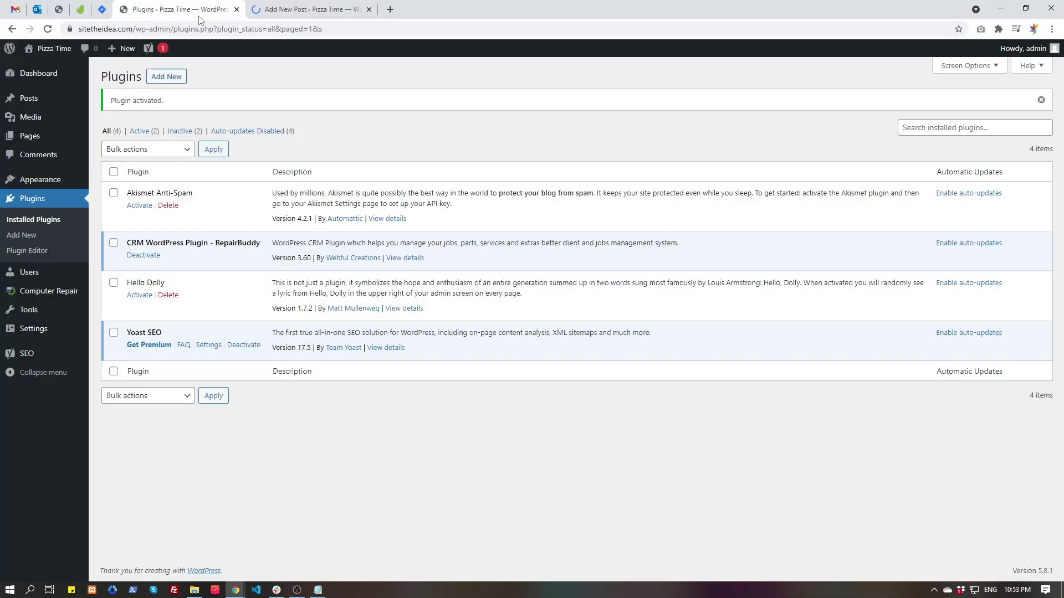
pyautogui.click(164, 78)
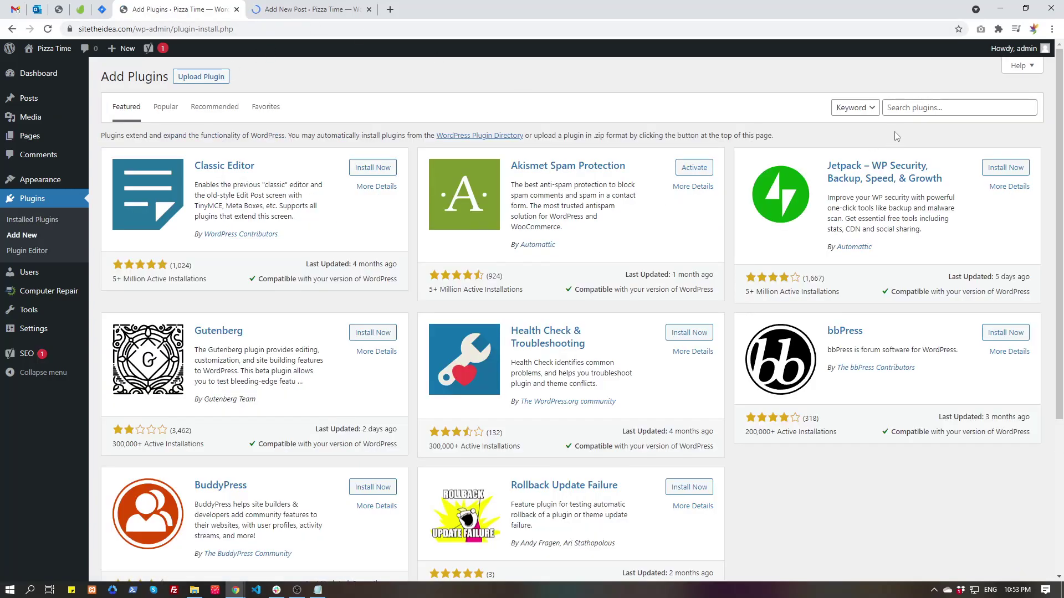
pyautogui.click(926, 102)
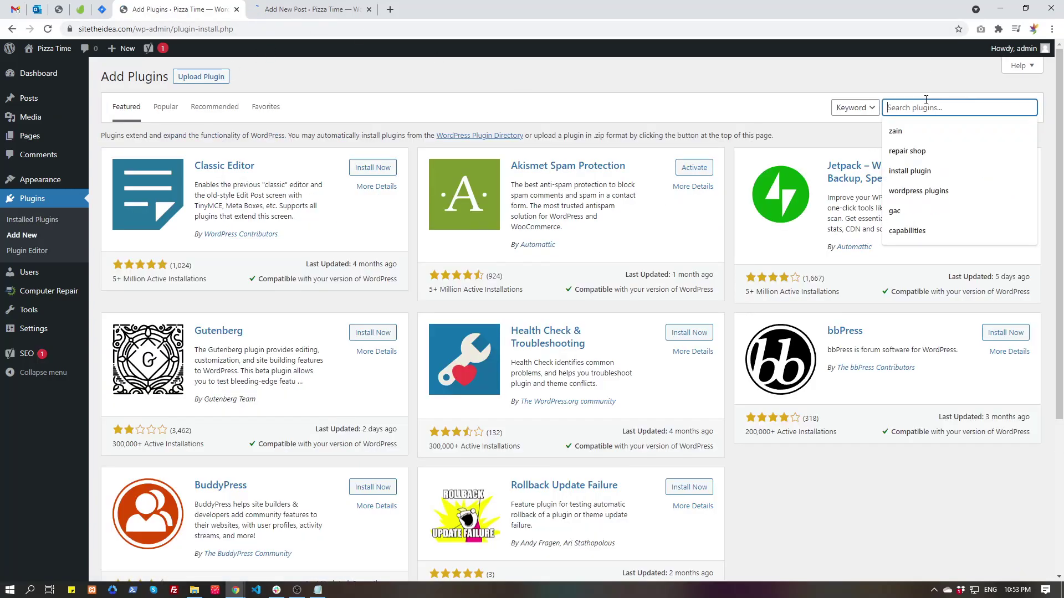
pyautogui.write('google')
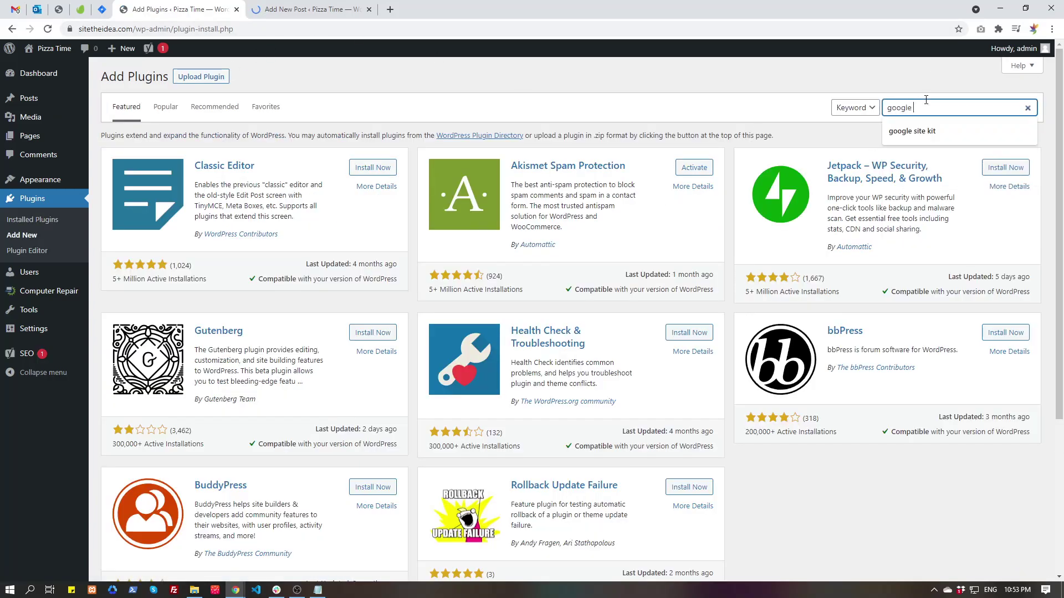
pyautogui.write(' site kit')
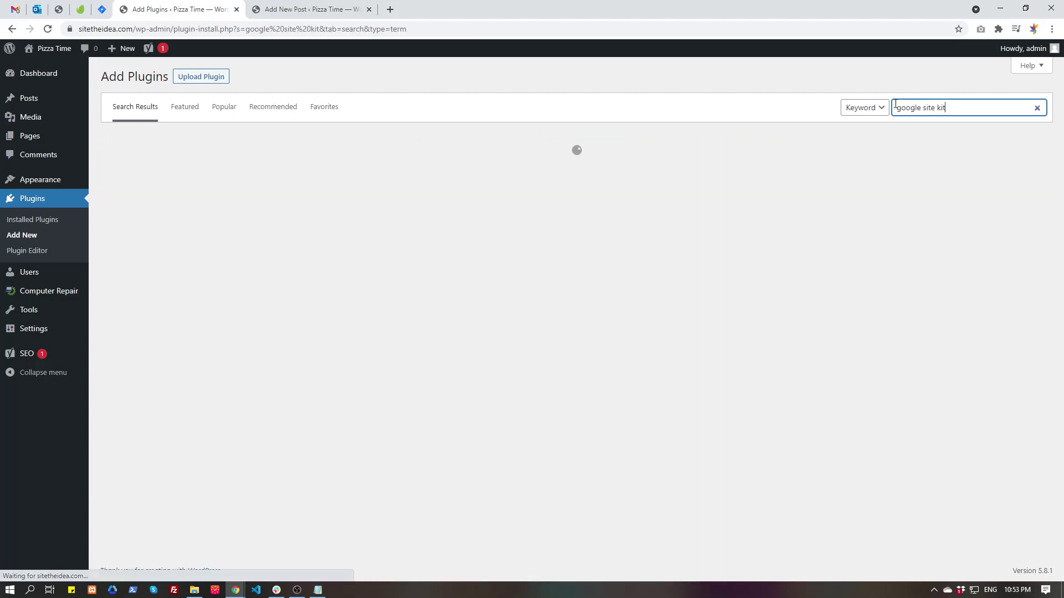
pyautogui.click(261, 3)
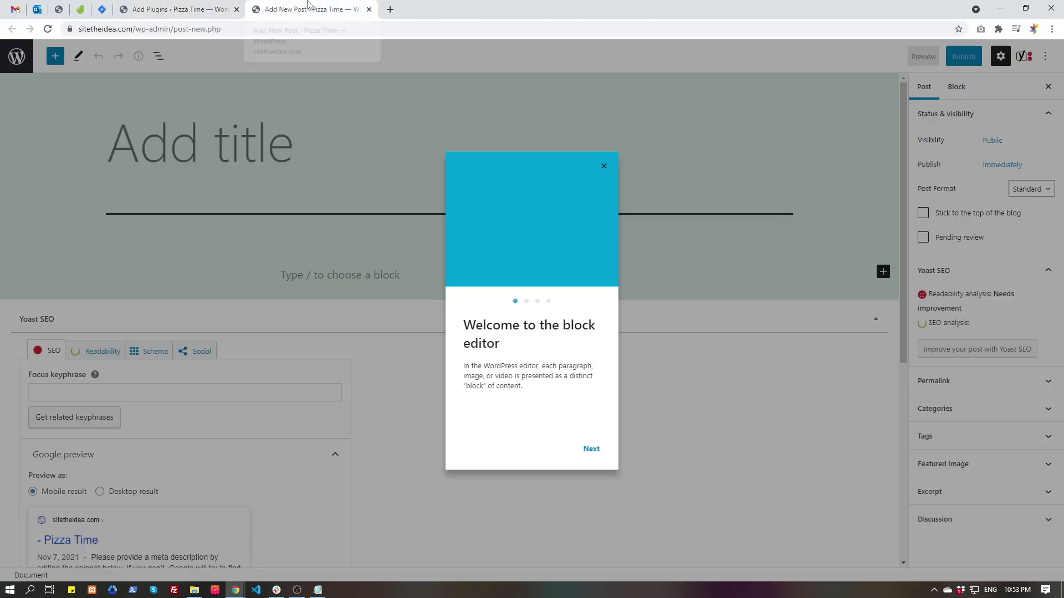
# Dismiss the editor welcome guide and title the post 'How to install a WordPress Plugin'.
pyautogui.click(600, 460)
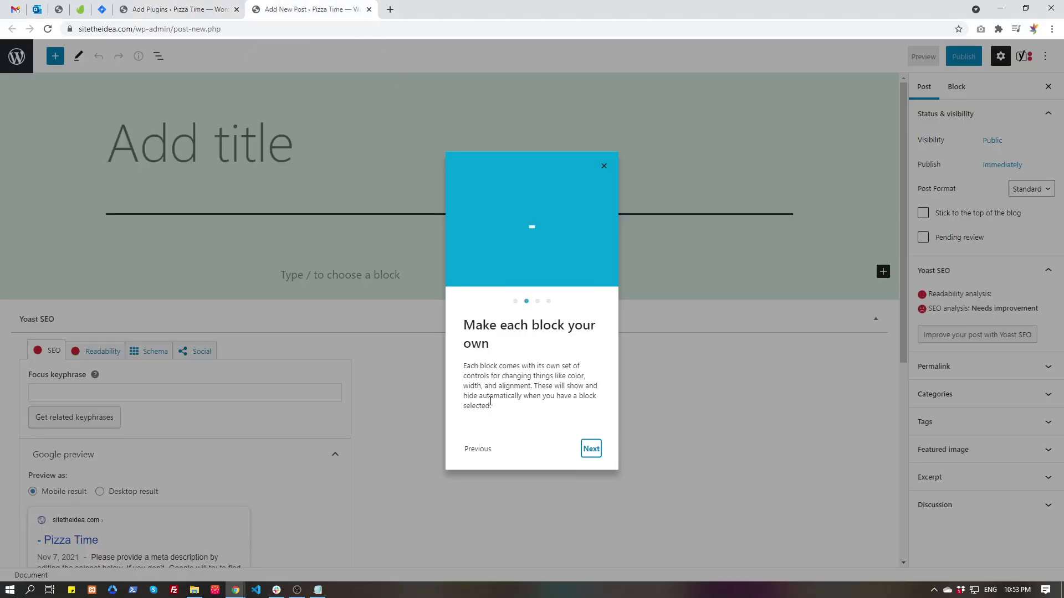
pyautogui.click(597, 457)
pyautogui.click(598, 457)
pyautogui.click(594, 456)
pyautogui.click(331, 171)
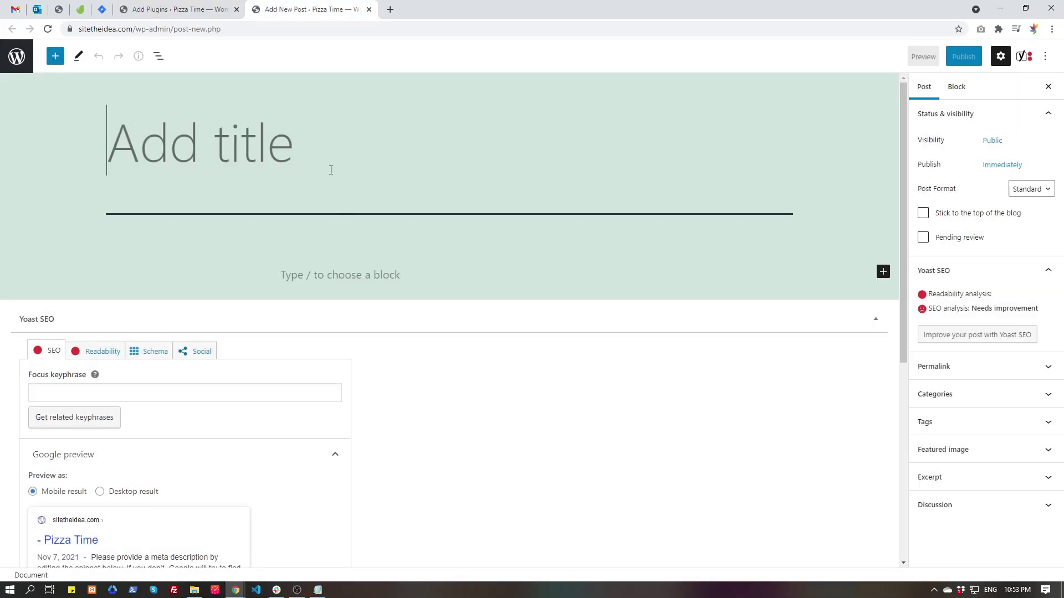
pyautogui.write('How to')
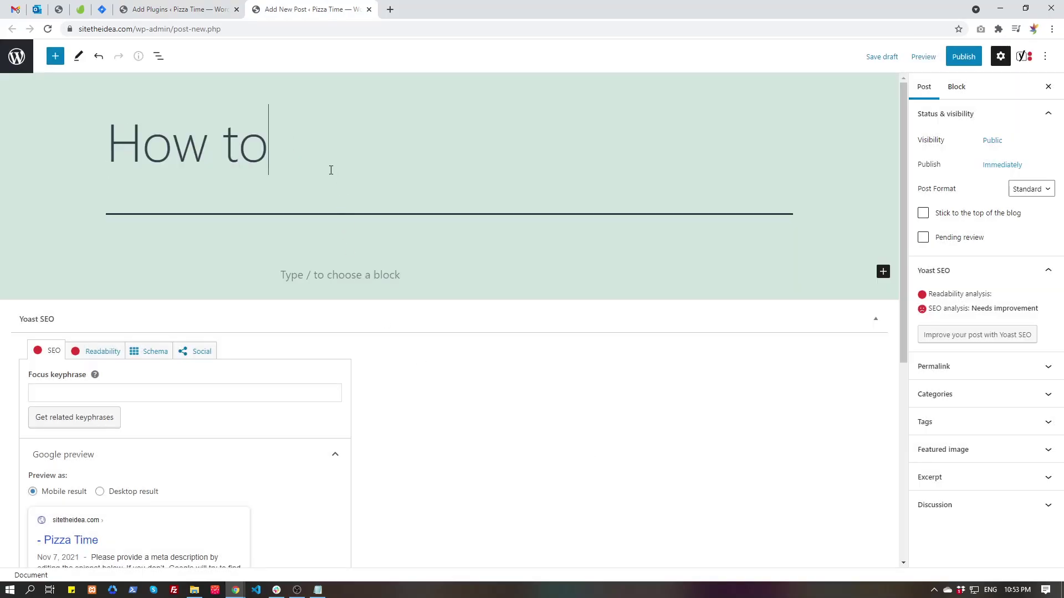
pyautogui.write(' install a WordPr')
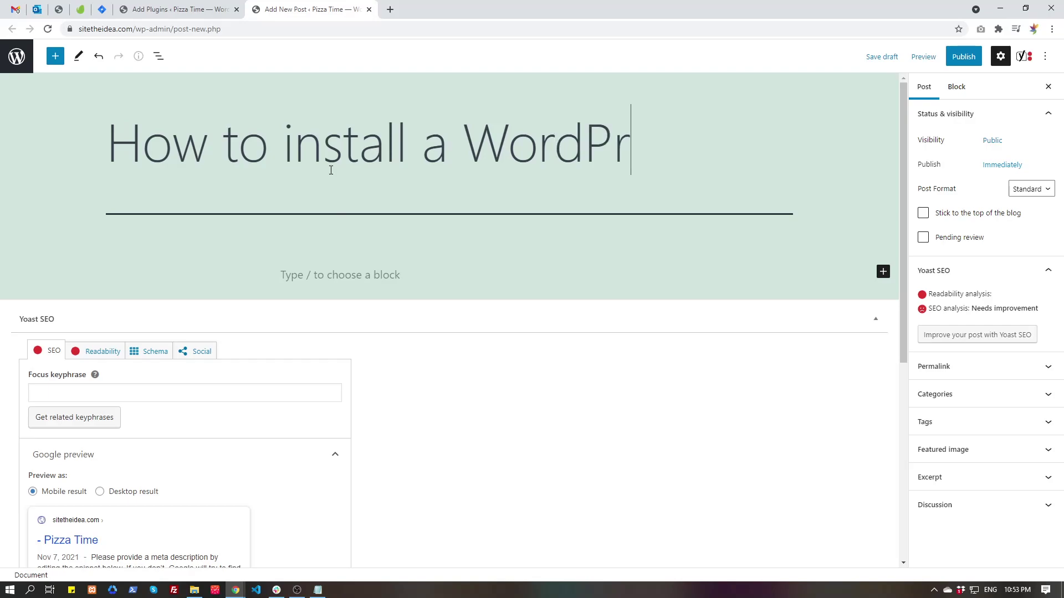
pyautogui.write('ess Plugin')
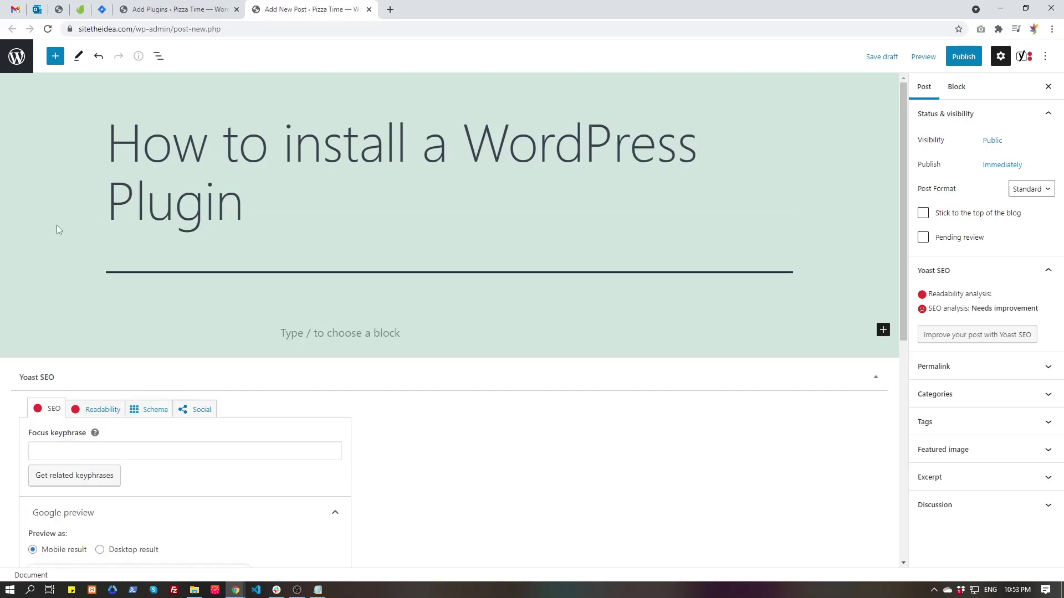
# Review the post's Yoast SEO and Readability analysis results.
pyautogui.moveTo(138, 155); pyautogui.dragTo(471, 166)
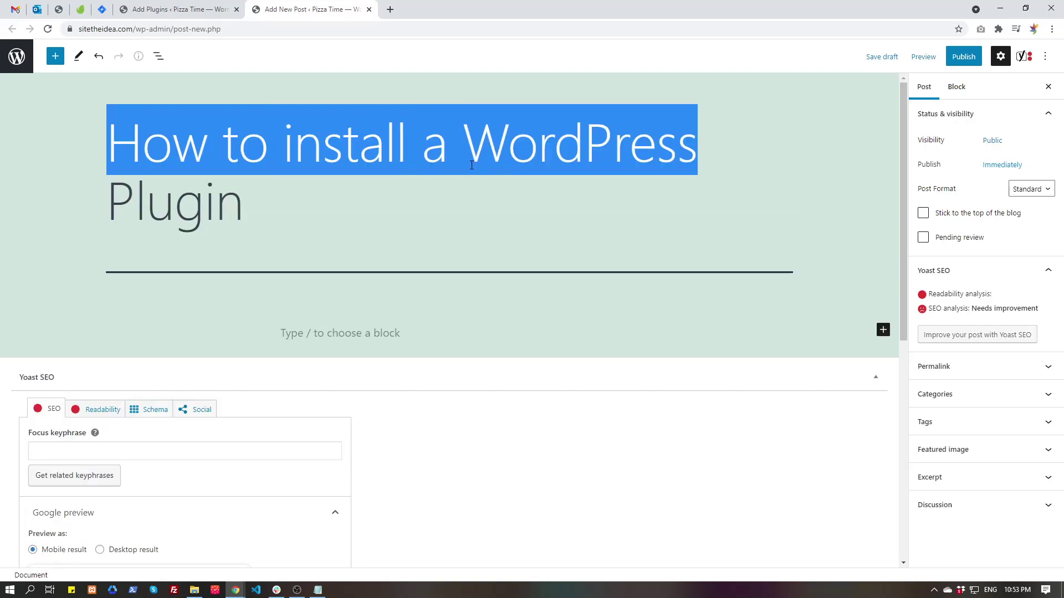
pyautogui.doubleClick(176, 200)
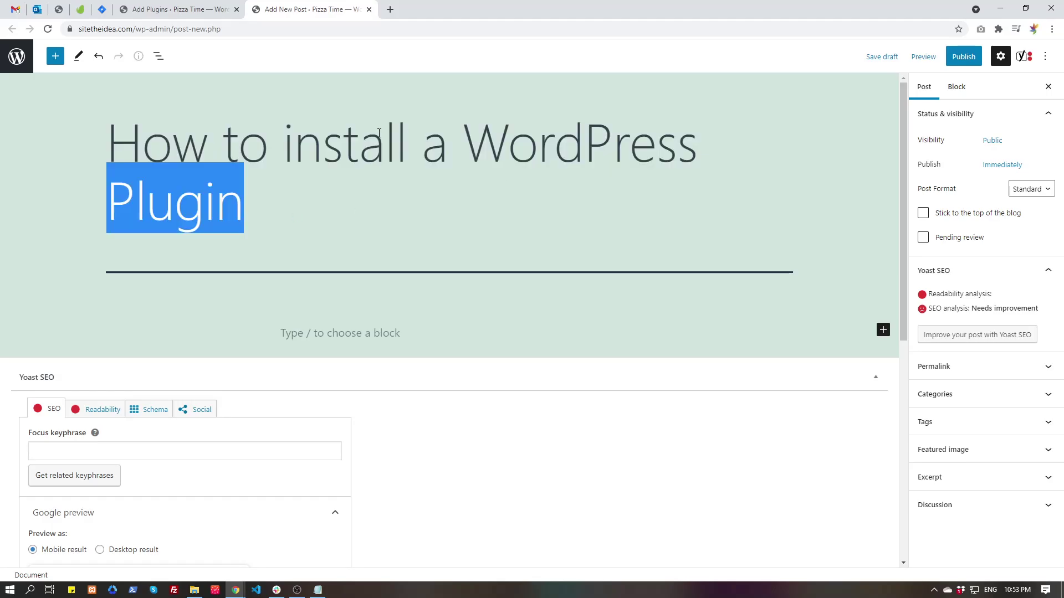
pyautogui.scroll(-5, 265, 311)
pyautogui.scroll(2, 139, 310)
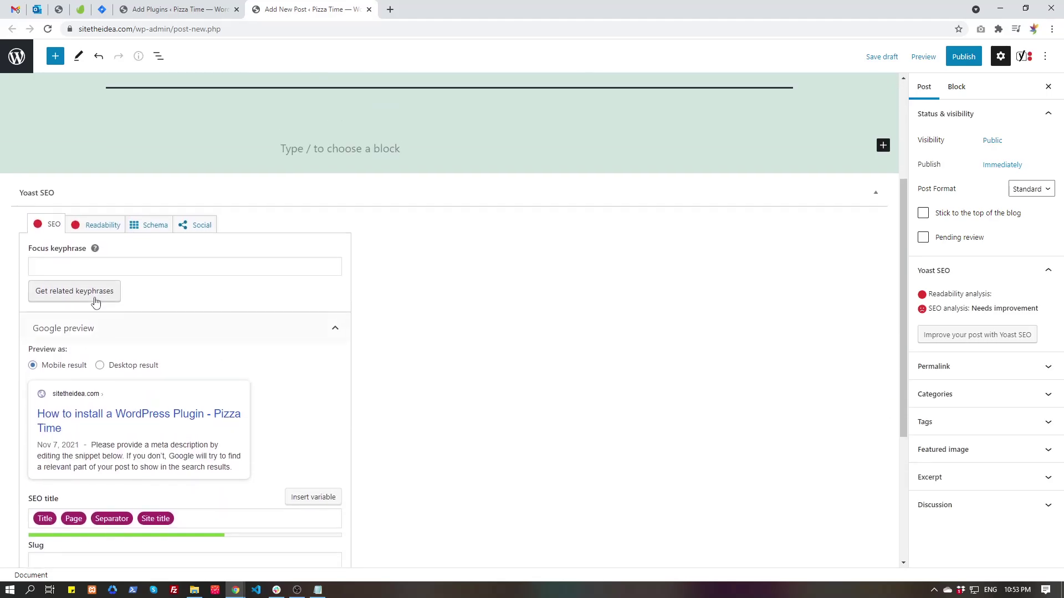
pyautogui.click(131, 270)
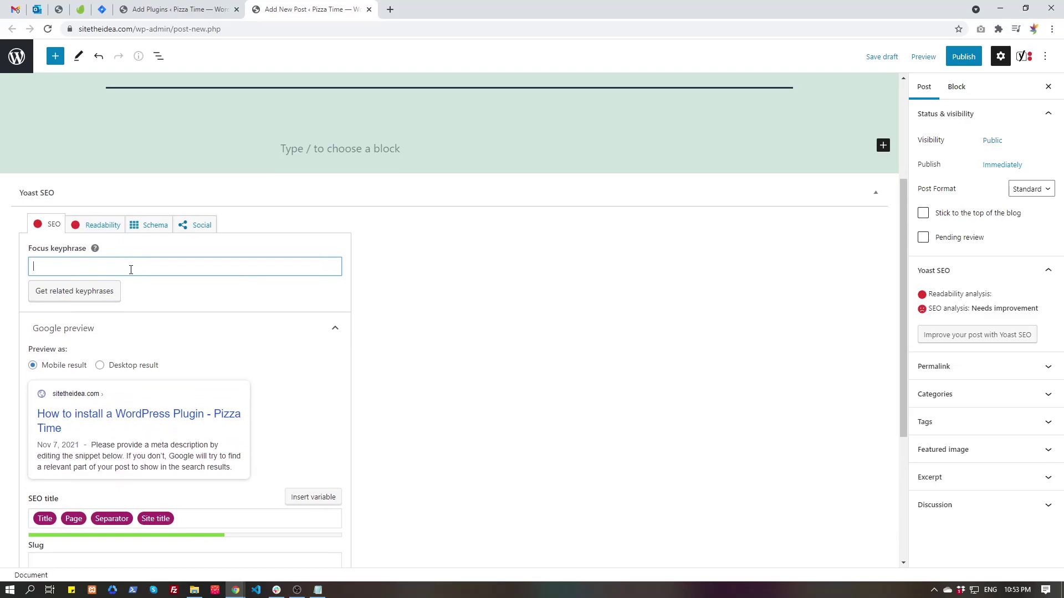
pyautogui.scroll(2, 290, 304)
pyautogui.scroll(-2, 290, 304)
pyautogui.moveTo(941, 290); pyautogui.dragTo(999, 300)
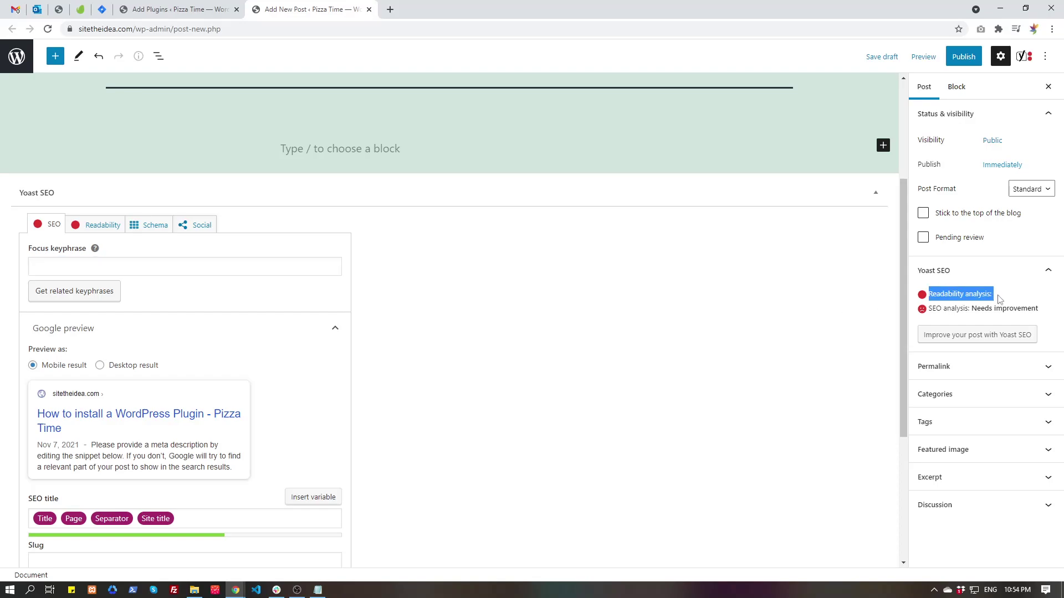
pyautogui.moveTo(929, 308); pyautogui.dragTo(968, 309)
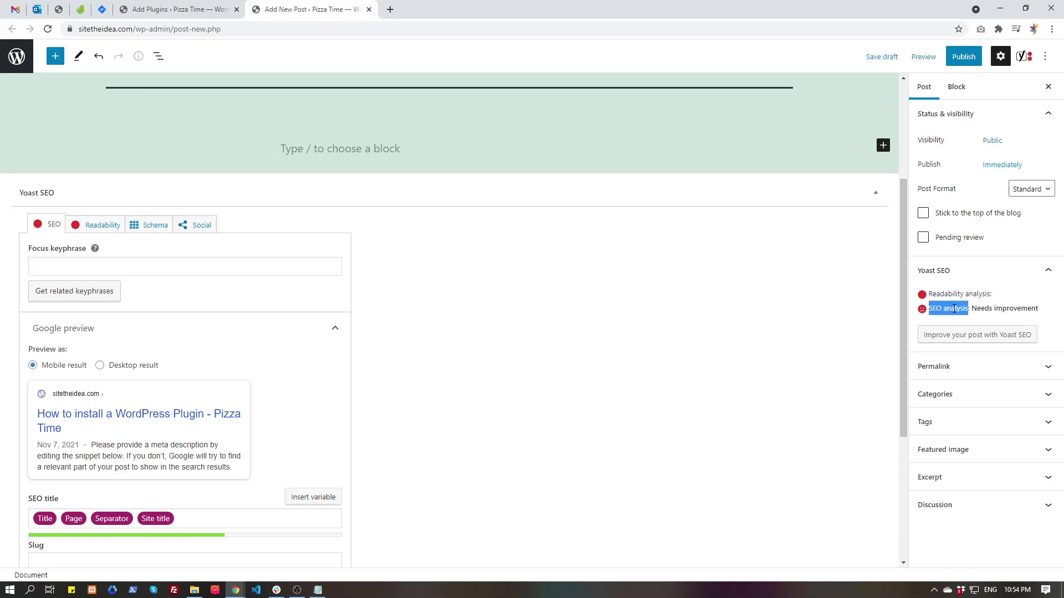
pyautogui.scroll(-2, 83, 294)
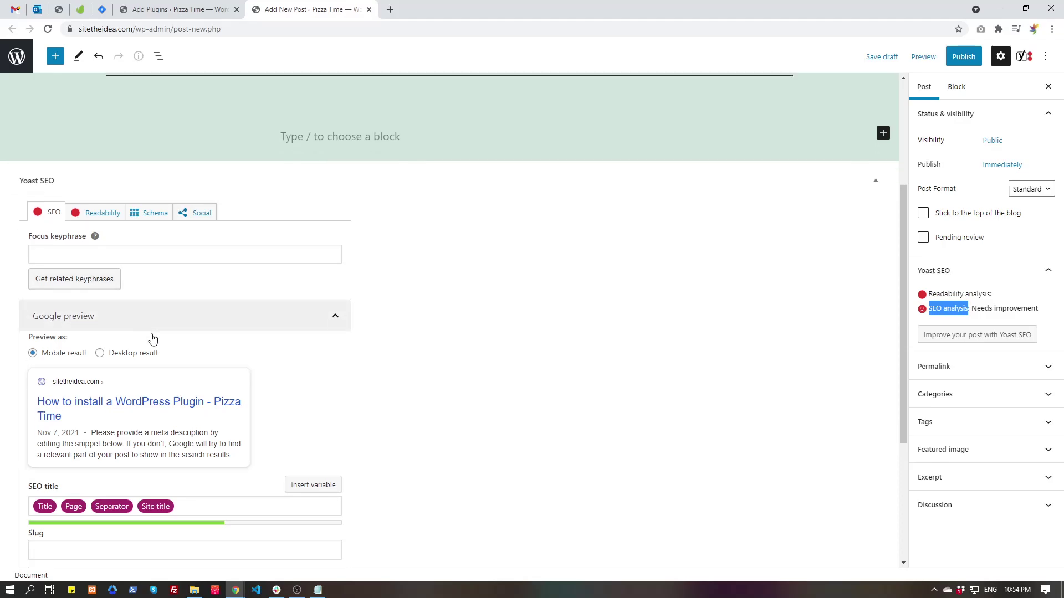
pyautogui.click(102, 135)
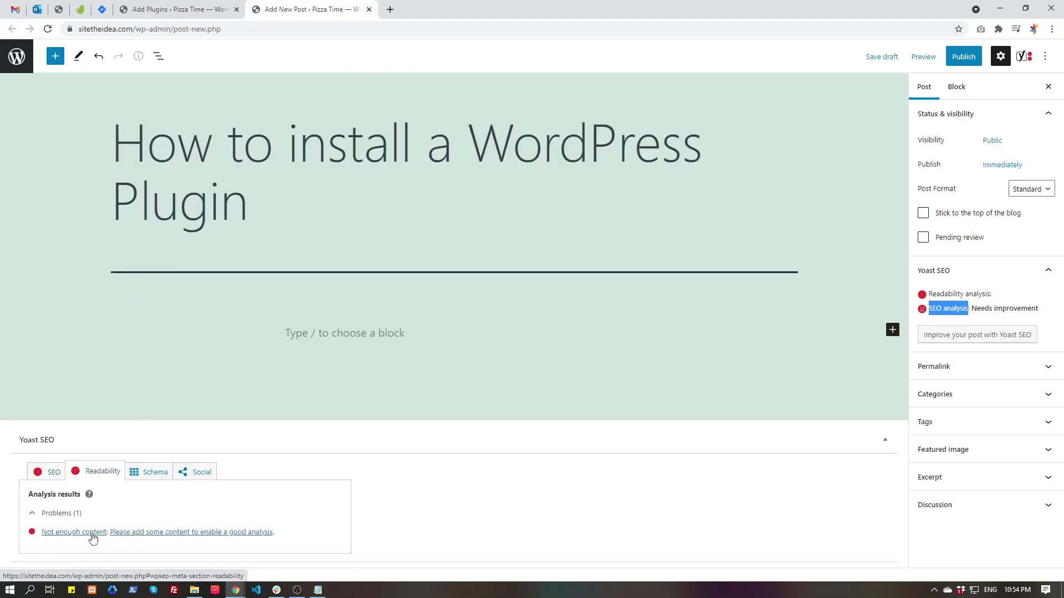
pyautogui.click(52, 472)
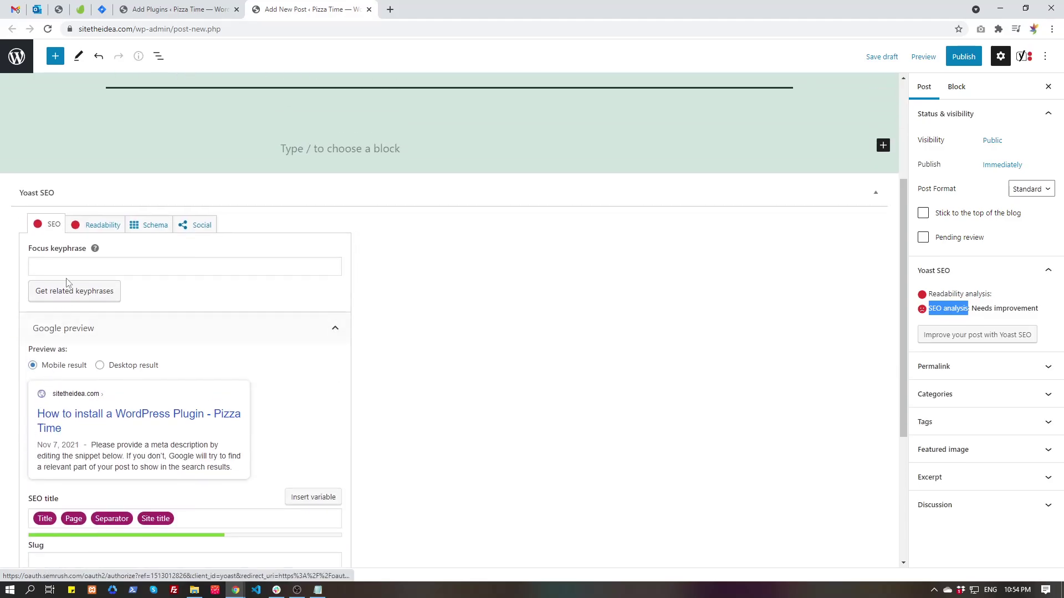
# Enter 'How to install WordPress plugin' as the Yoast focus keyphrase.
pyautogui.click(69, 266)
pyautogui.write('i')
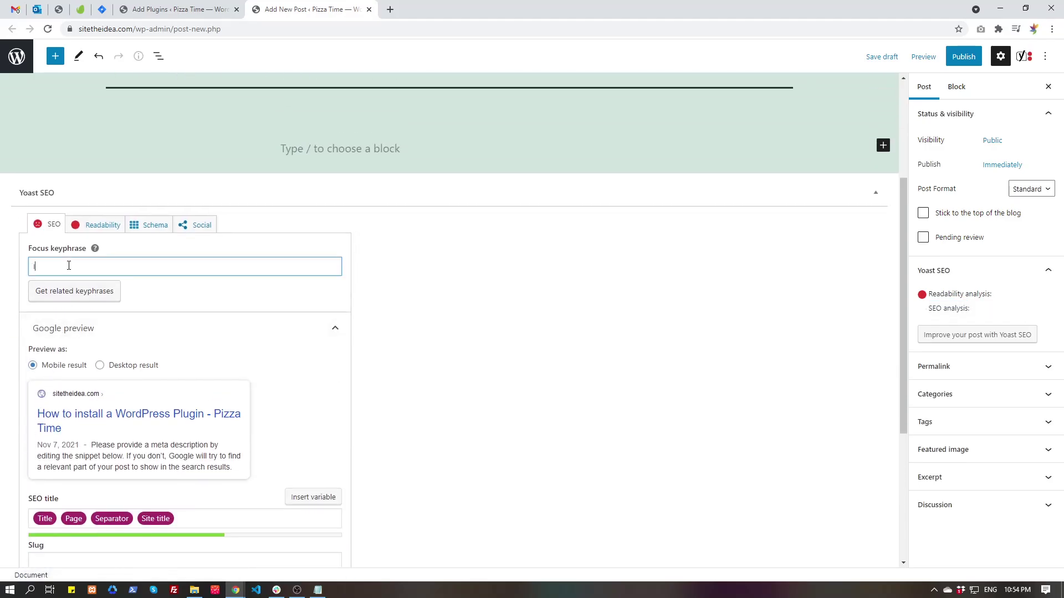
pyautogui.write('nstall a Word')
pyautogui.hotkey('ctrl', 'a')
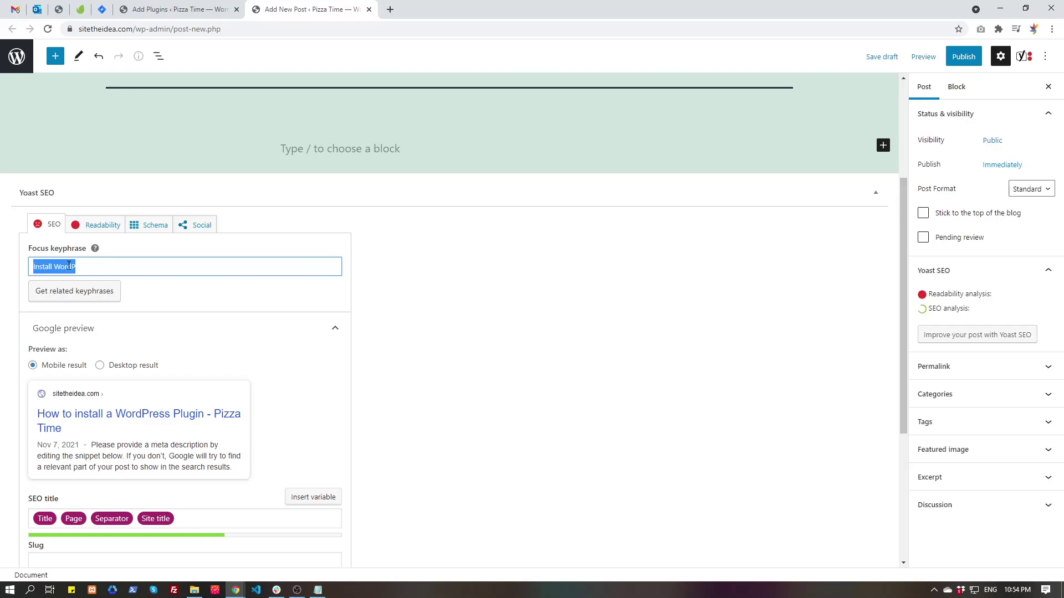
pyautogui.write('How to i')
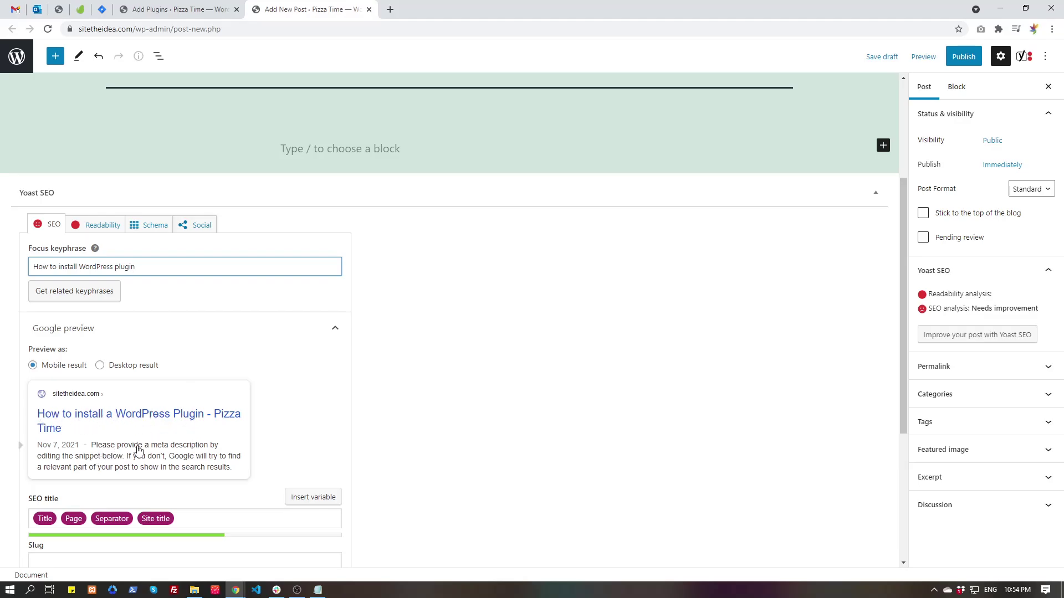
# Expand the Yoast SEO analysis problems, then switch to the Readability results.
pyautogui.scroll(-4, 130, 453)
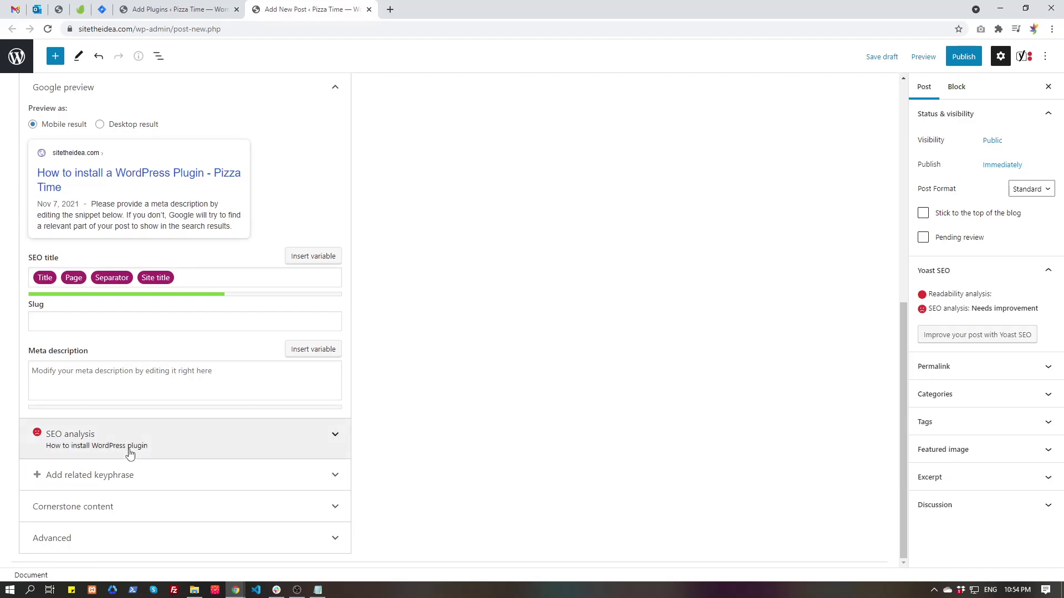
pyautogui.scroll(3, 130, 454)
pyautogui.scroll(-3, 102, 377)
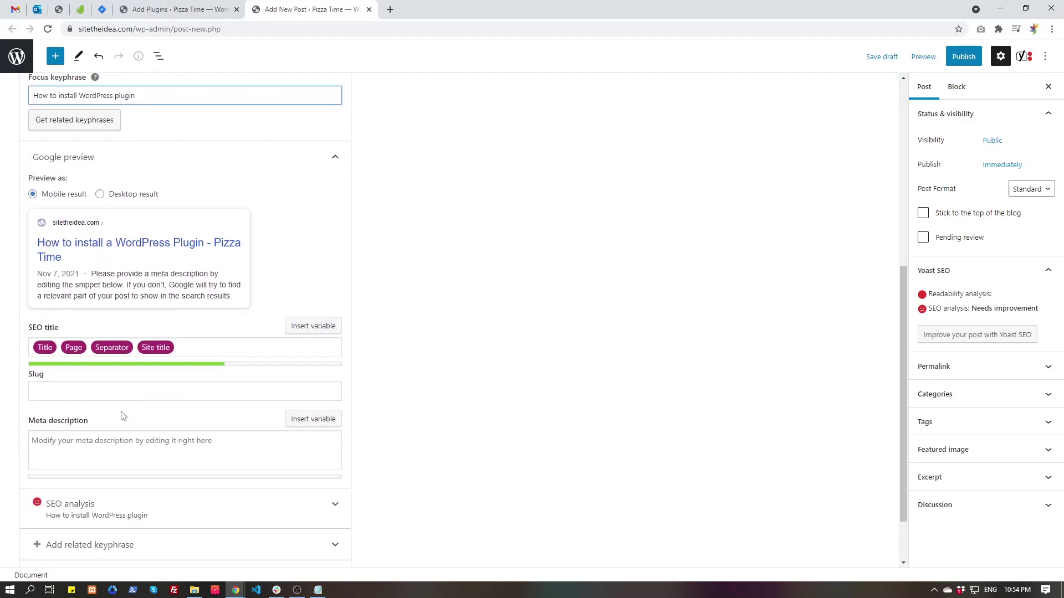
pyautogui.click(122, 441)
pyautogui.scroll(-1, 122, 448)
pyautogui.scroll(-3, 122, 447)
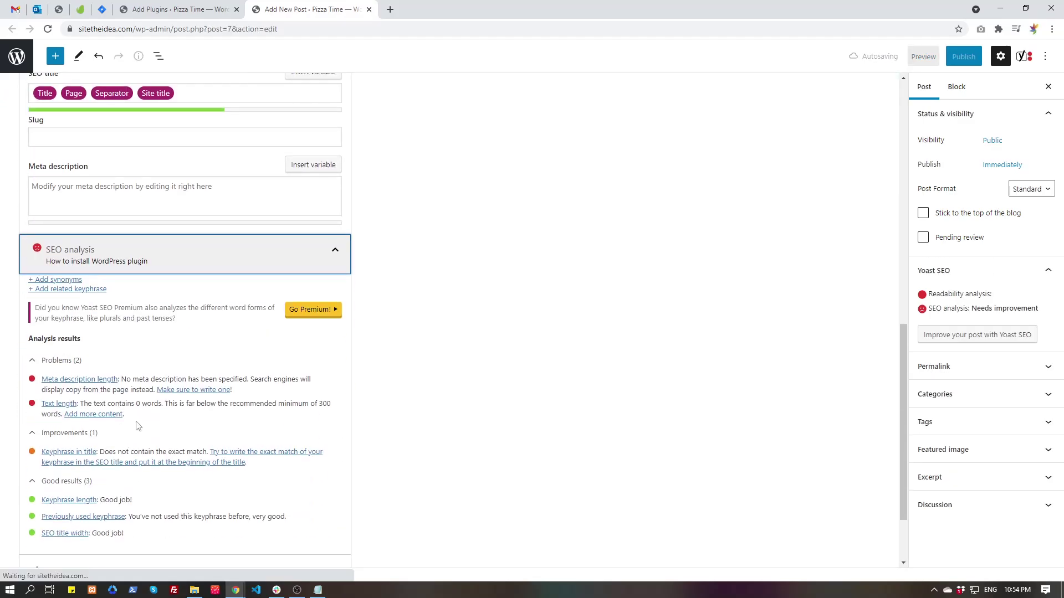
pyautogui.click(145, 266)
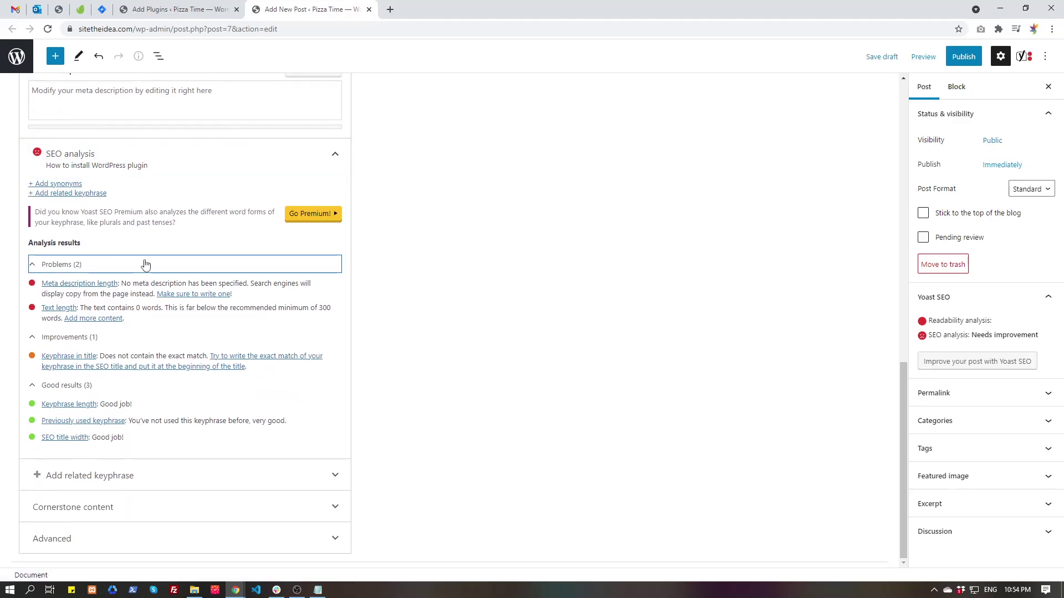
pyautogui.scroll(5, 197, 339)
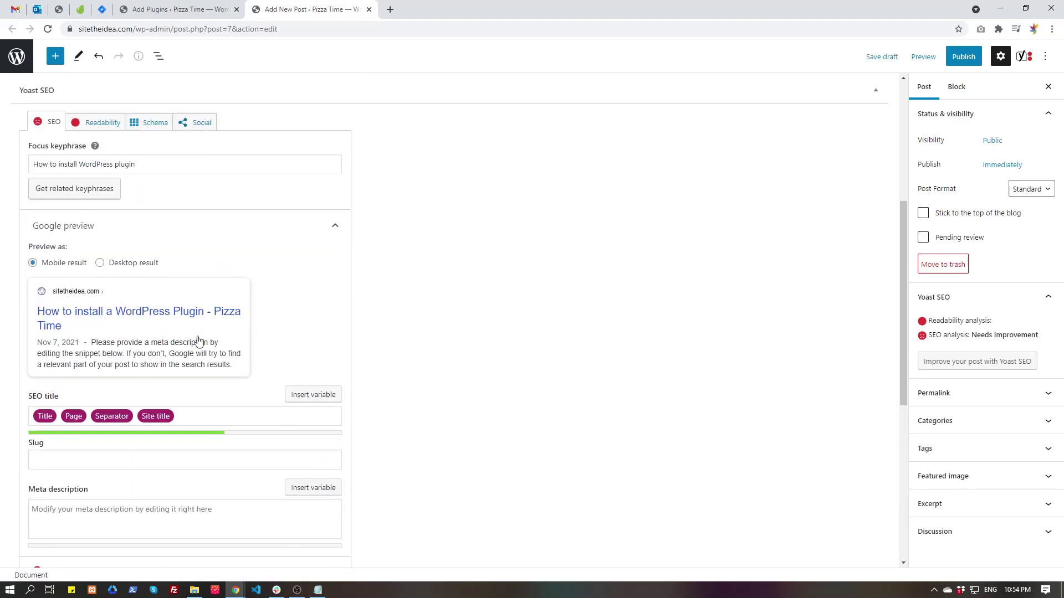
pyautogui.click(102, 123)
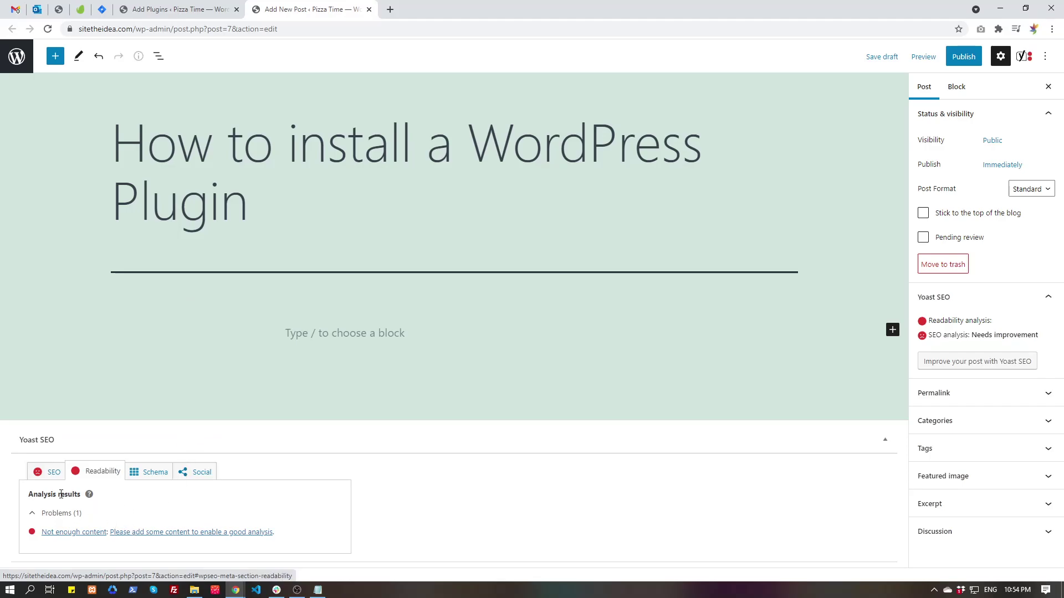
# Install Site Kit by Google from the plugin search results.
pyautogui.click(215, 10)
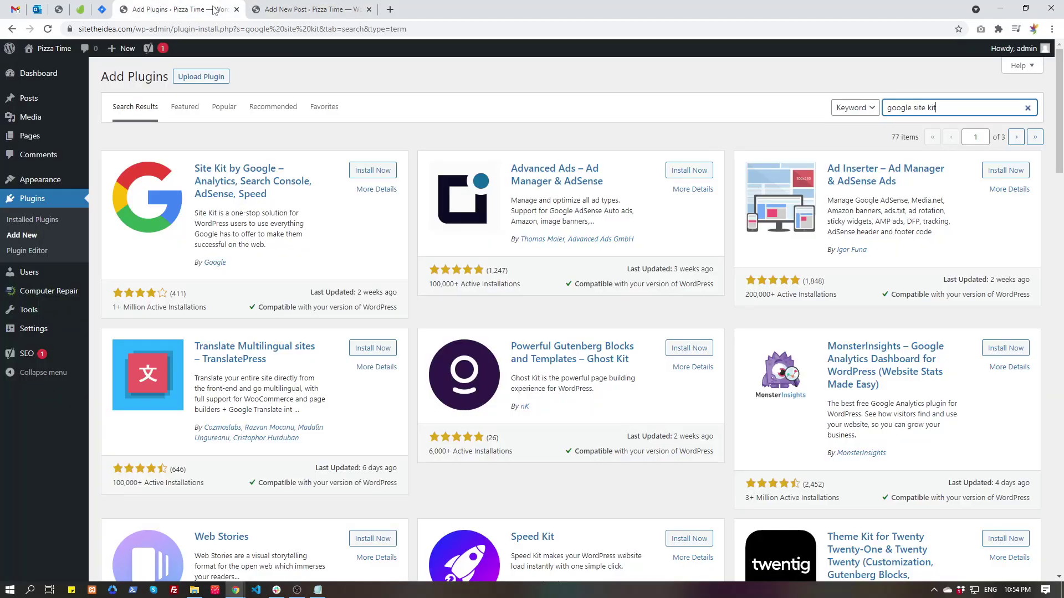
pyautogui.click(373, 170)
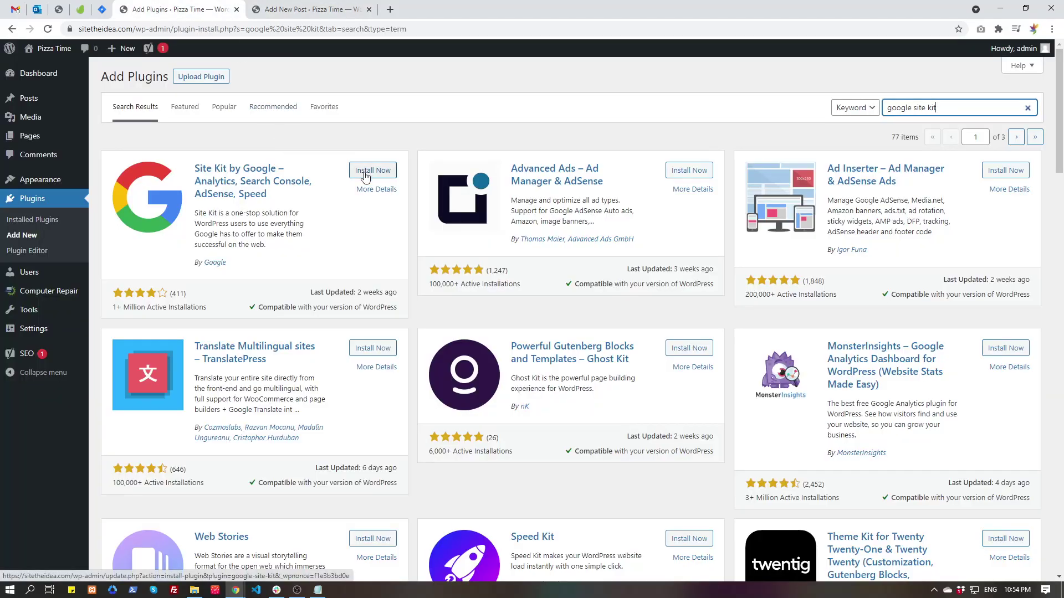
pyautogui.click(304, 4)
pyautogui.click(216, 9)
pyautogui.click(308, 6)
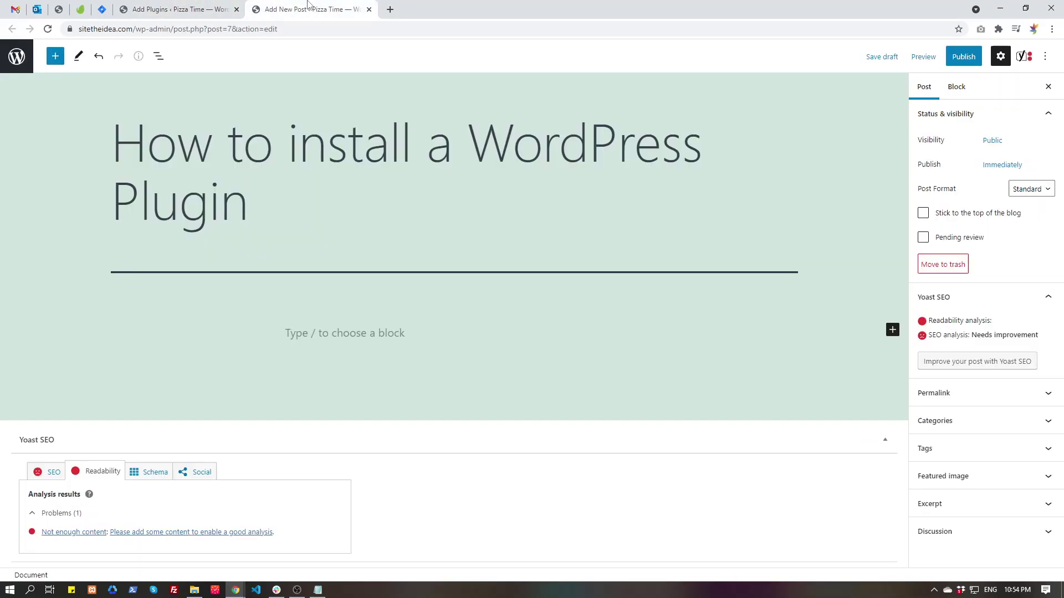
pyautogui.click(177, 9)
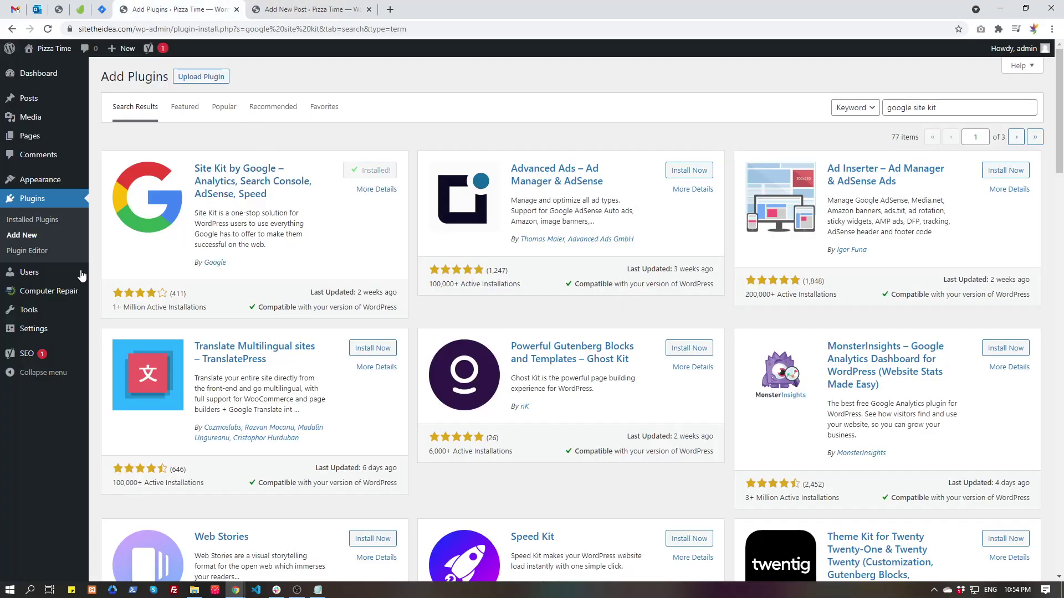
# Open the Yoast SEO general dashboard in a new tab and close the post editor.
pyautogui.moveTo(33, 354)
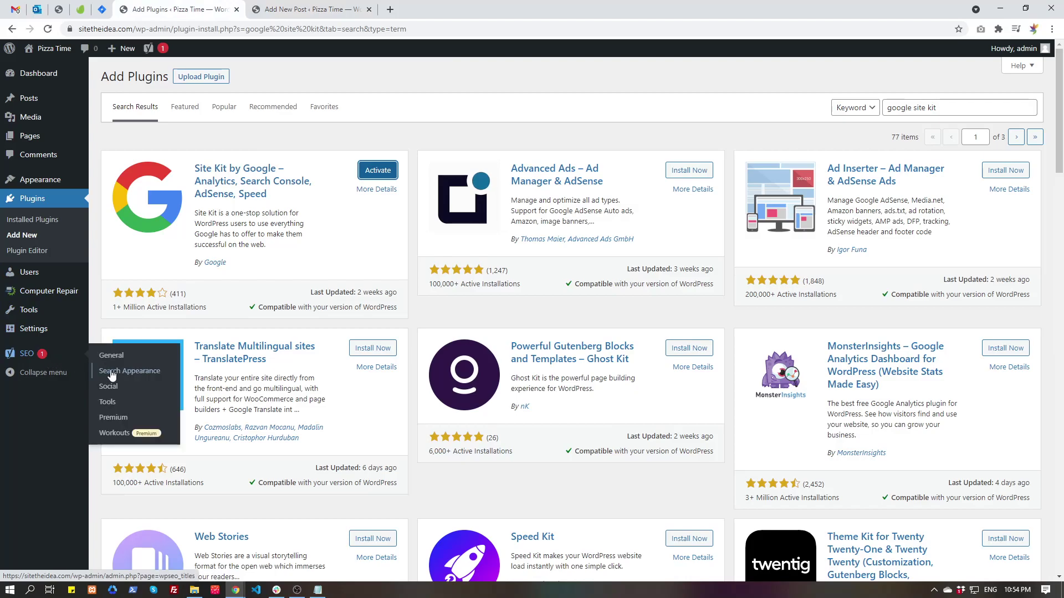
pyautogui.click(116, 433)
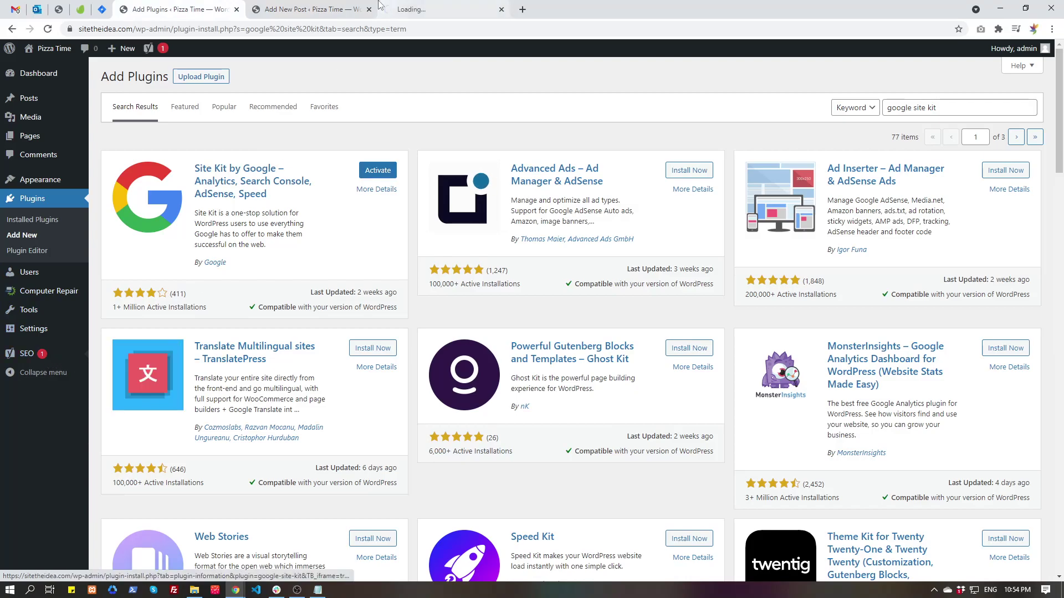
pyautogui.click(318, 8)
pyautogui.hotkey('ctrl', 'w')
pyautogui.click(177, 9)
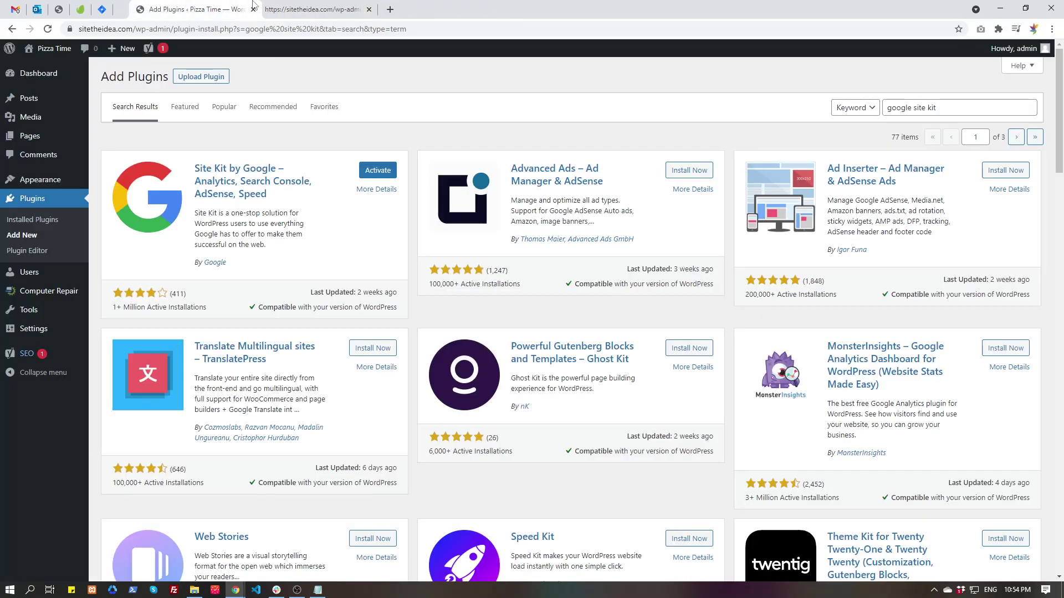
pyautogui.click(194, 5)
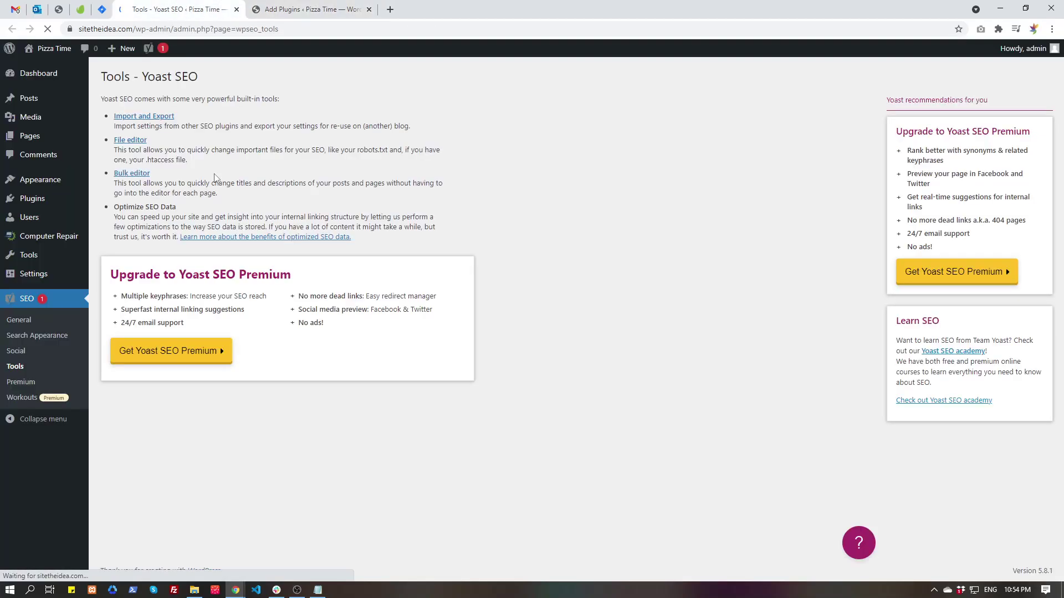
pyautogui.click(24, 326)
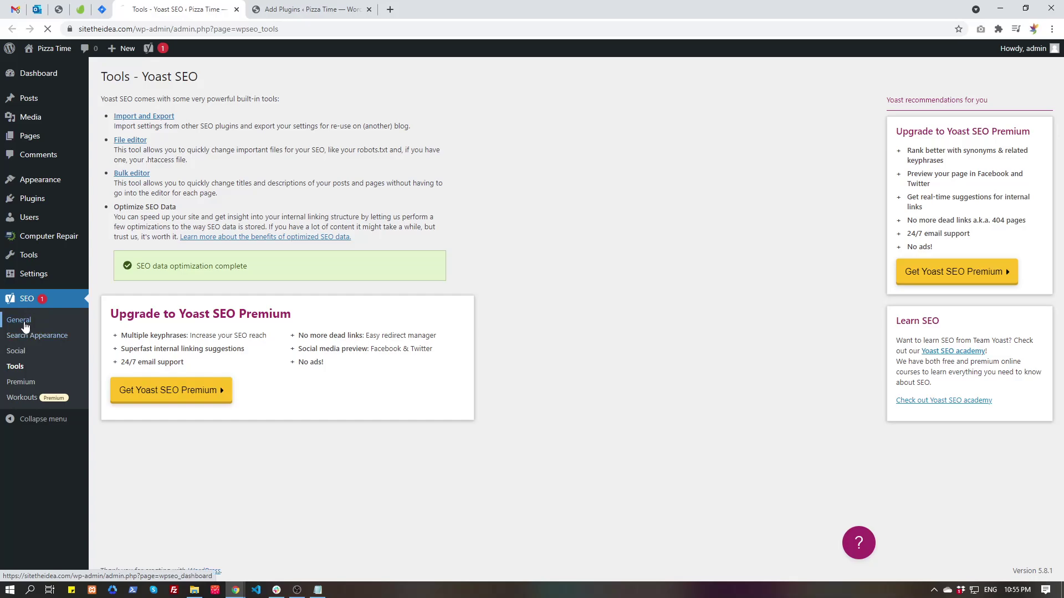
pyautogui.click(292, 7)
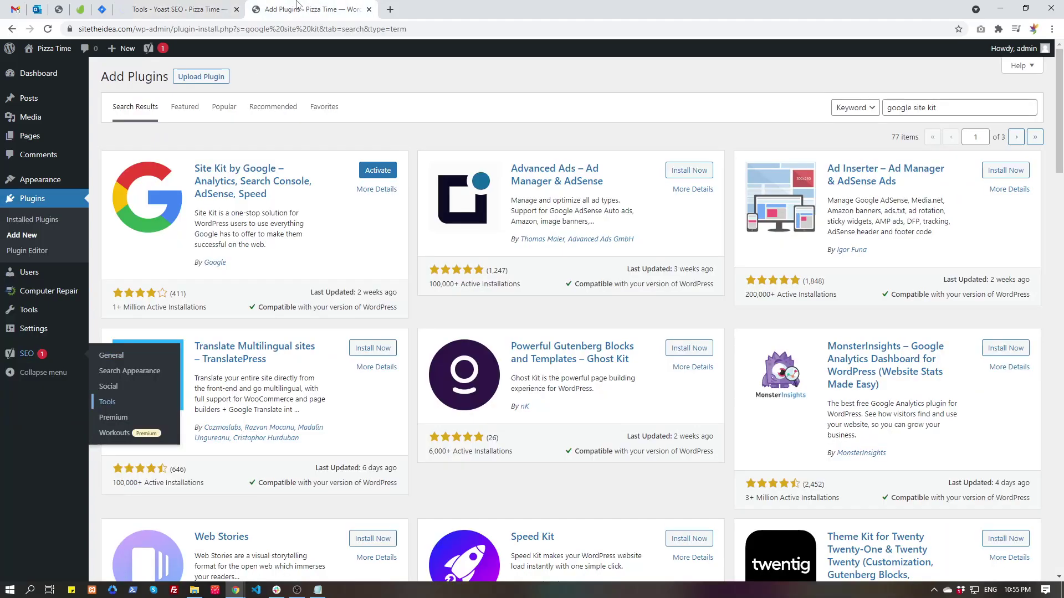
# Activate Site Kit by Google, copy the sitetheidea.com domain, and start Site Kit setup.
pyautogui.click(378, 170)
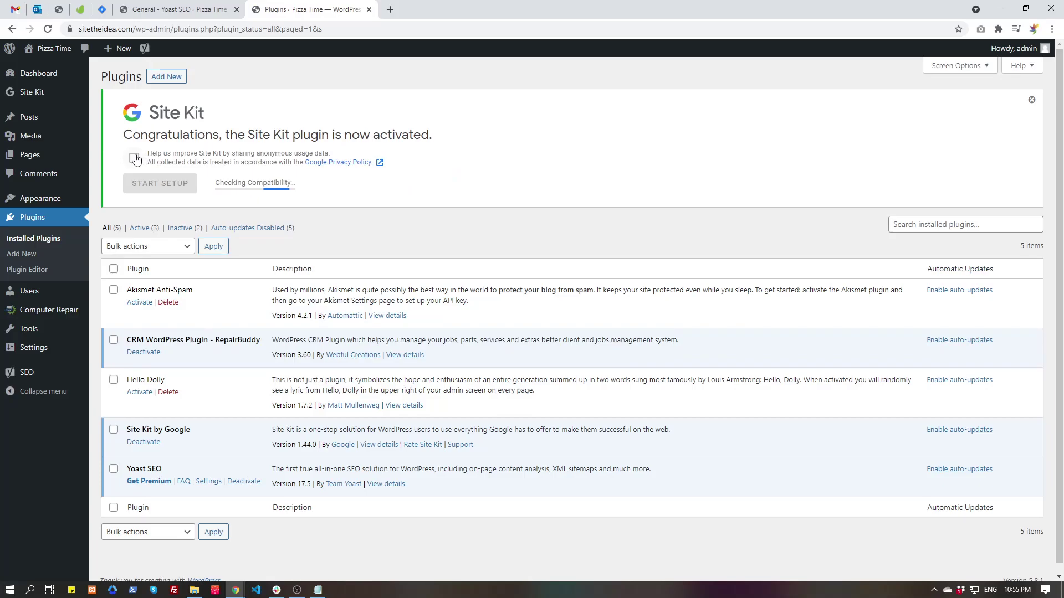
pyautogui.doubleClick(128, 29)
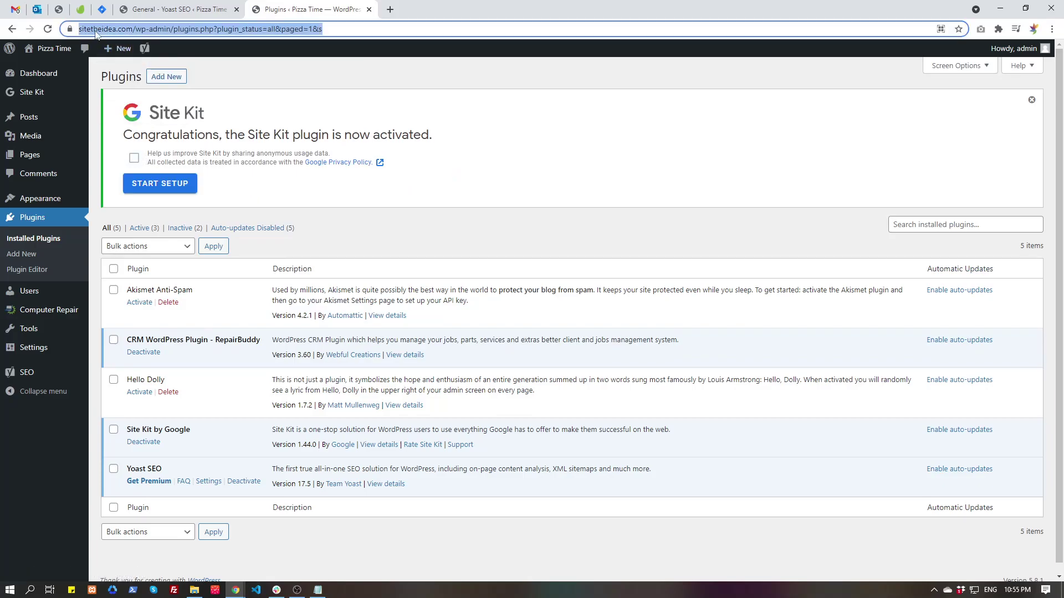
pyautogui.moveTo(127, 33); pyautogui.dragTo(150, 34)
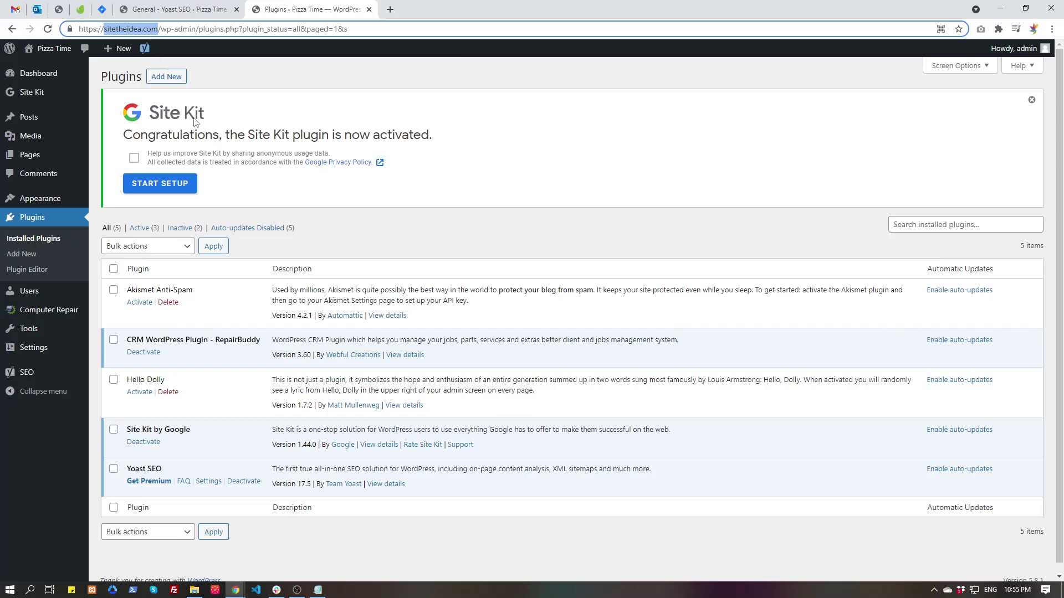
pyautogui.click(159, 191)
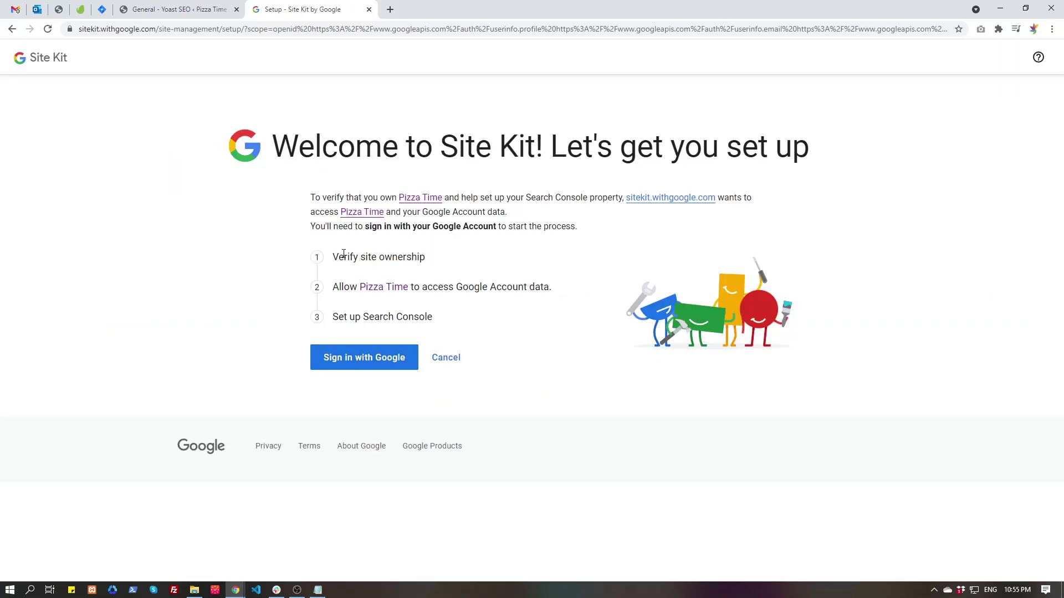
# Sign in with the Google account, grant Site Kit access, and verify site ownership.
pyautogui.moveTo(343, 253); pyautogui.dragTo(452, 261)
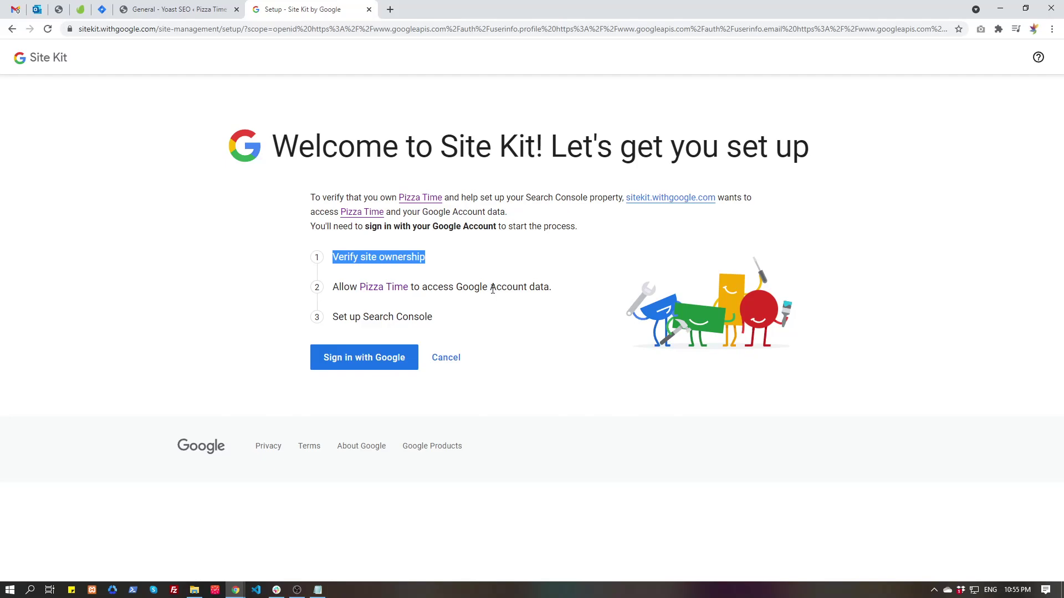
pyautogui.click(373, 357)
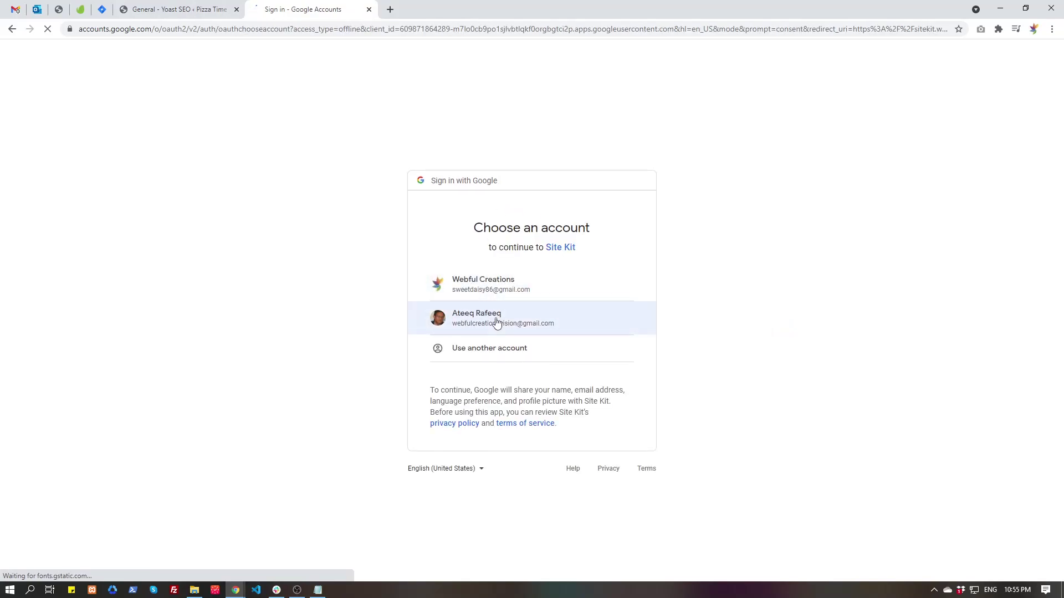
pyautogui.click(520, 291)
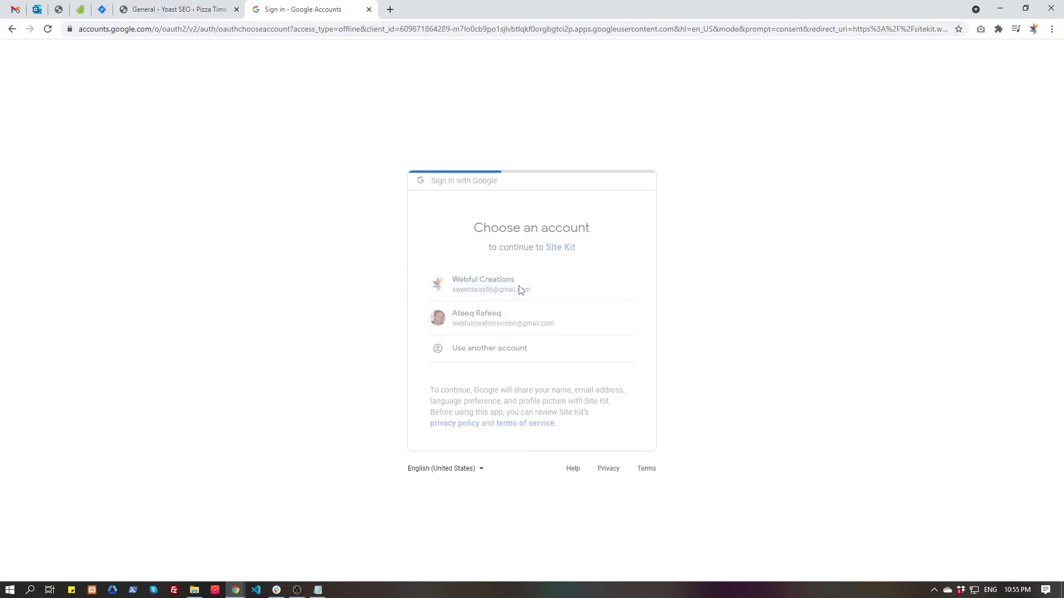
pyautogui.click(203, 7)
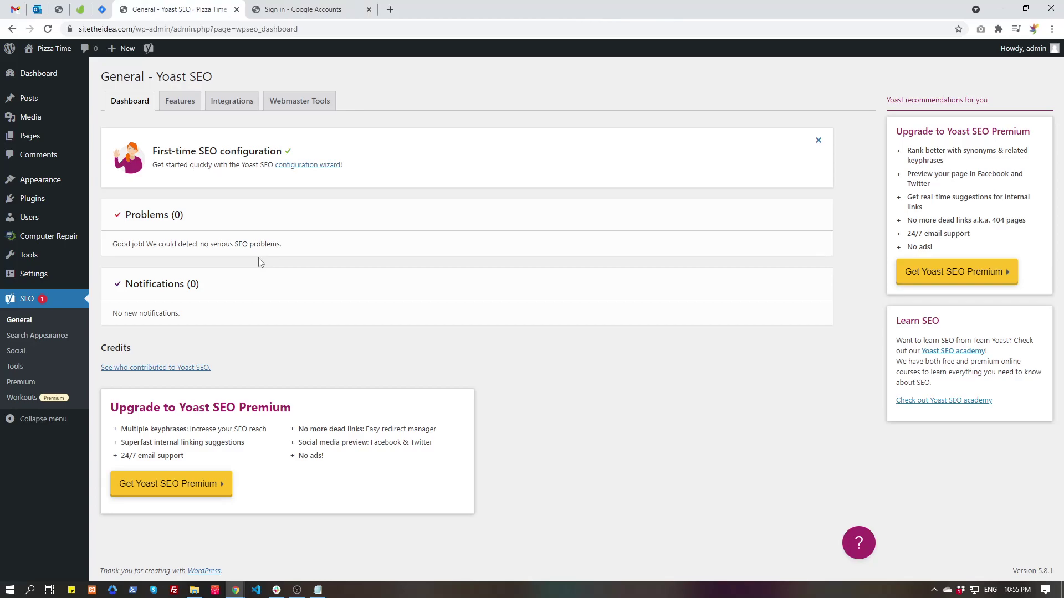
pyautogui.hotkey('ctrl', 'Tab')
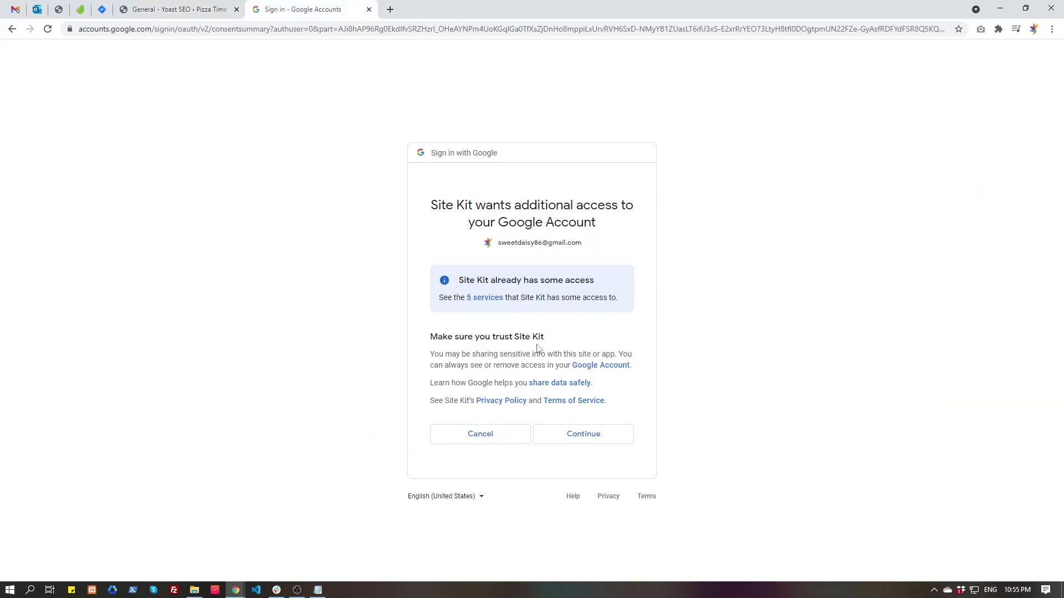
pyautogui.click(618, 439)
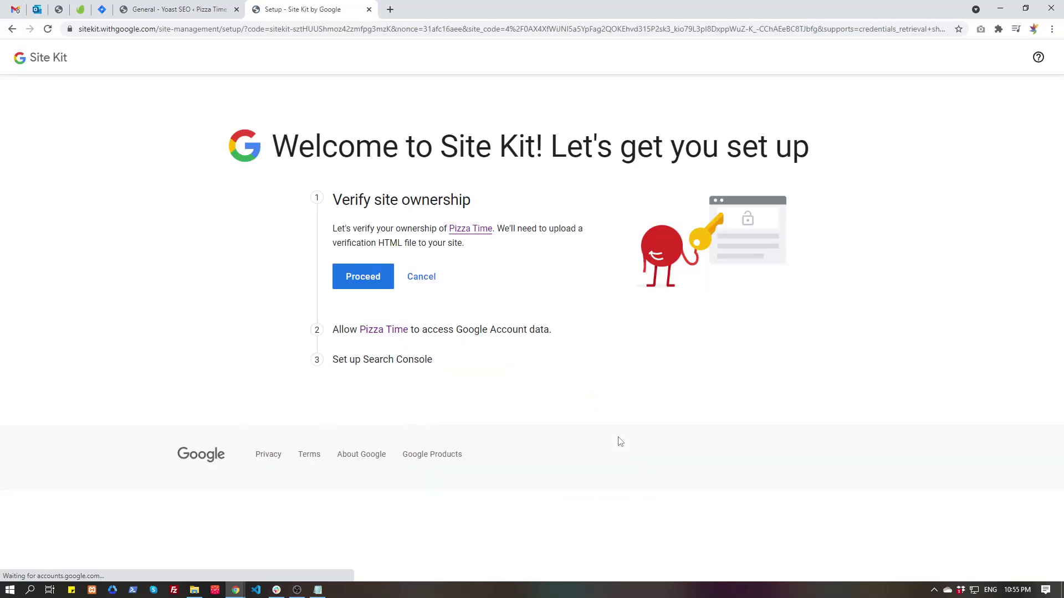
pyautogui.click(349, 281)
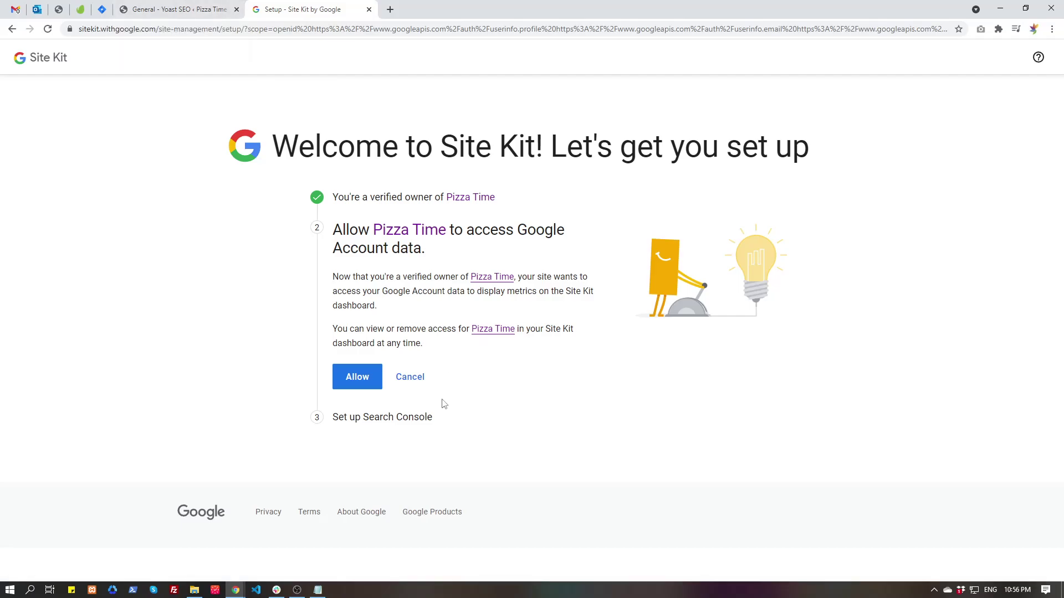
pyautogui.click(349, 380)
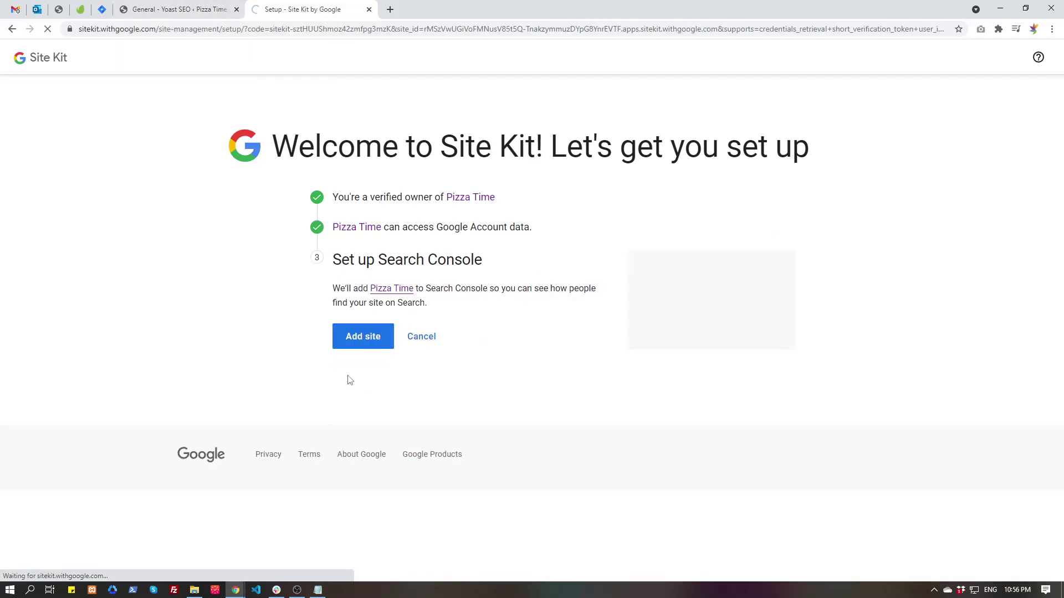
# Add Pizza Time to Search Console, reach the Site Kit dashboard, and begin connecting Analytics.
pyautogui.click(366, 336)
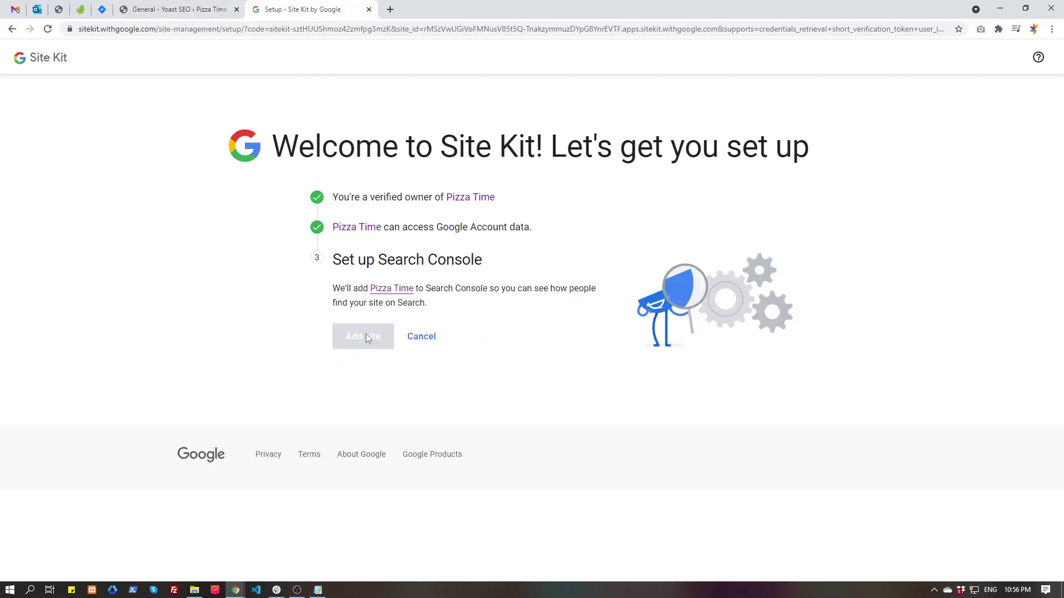
pyautogui.moveTo(333, 258); pyautogui.dragTo(524, 260)
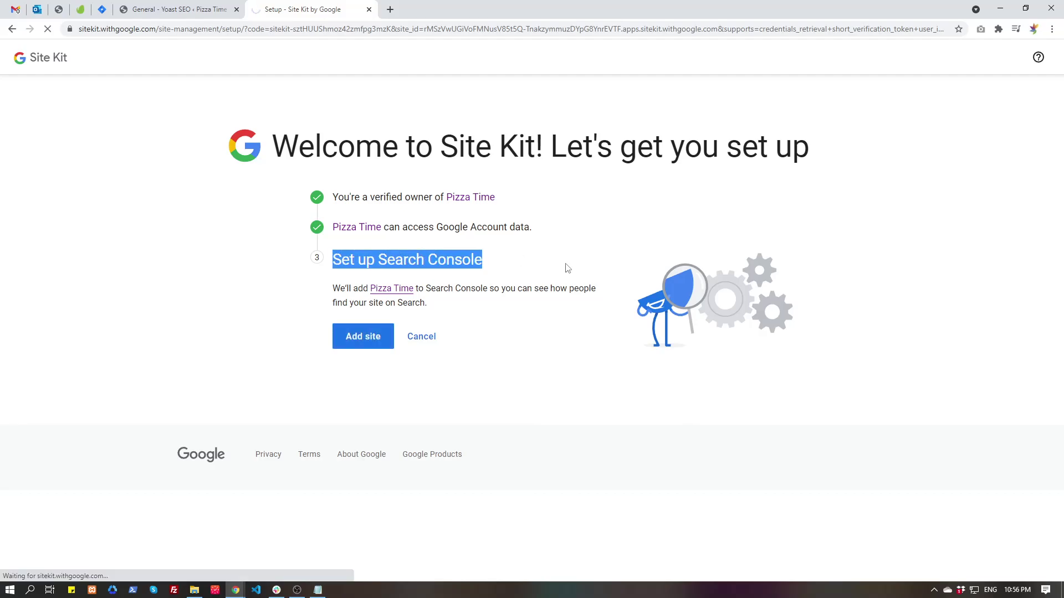
pyautogui.click(383, 382)
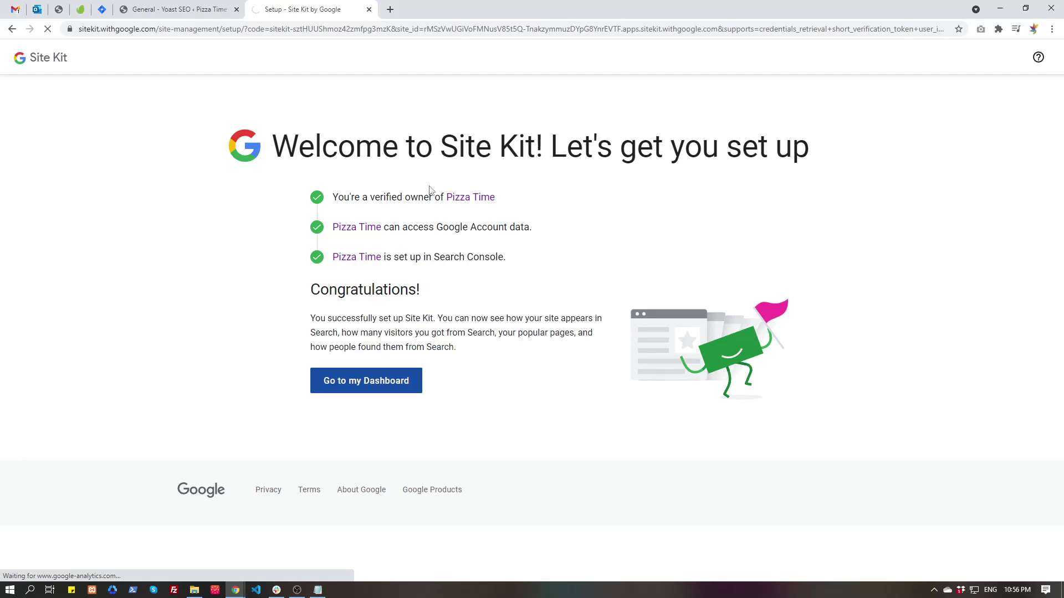
pyautogui.click(390, 10)
pyautogui.write('sear')
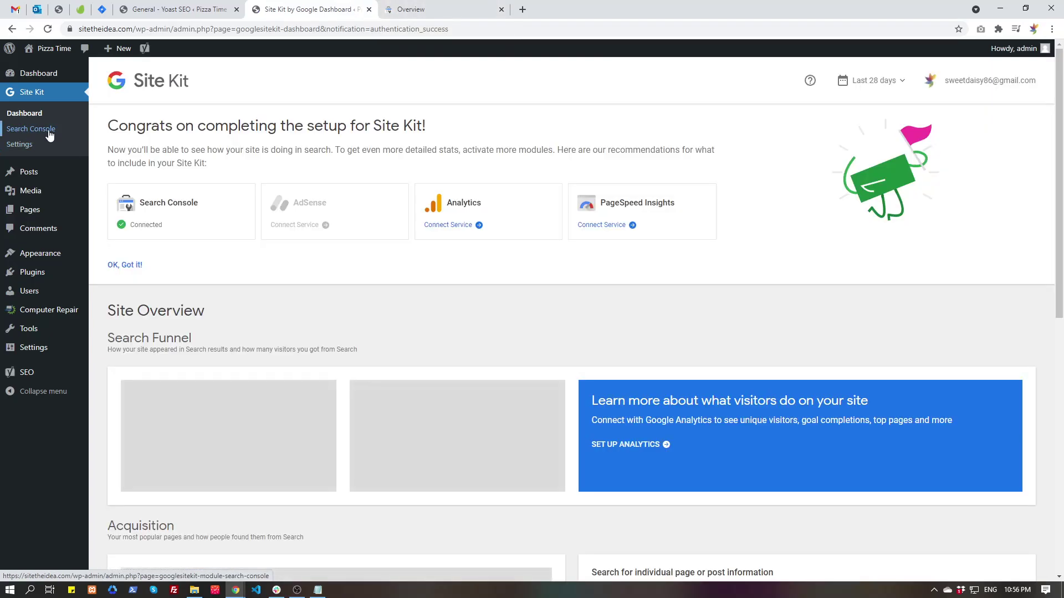
pyautogui.doubleClick(449, 204)
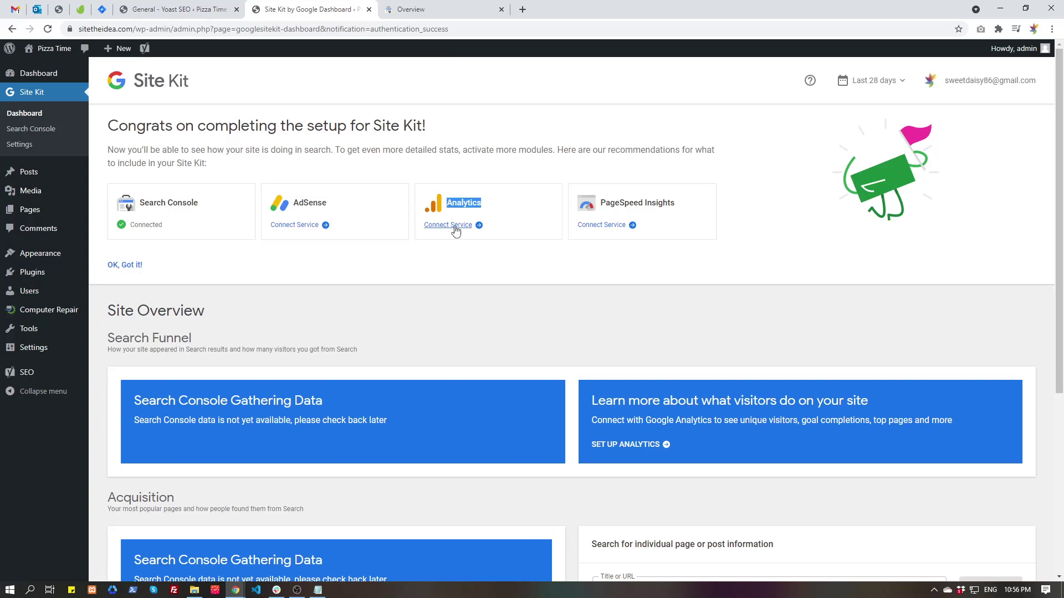
pyautogui.click(448, 225)
pyautogui.click(429, 6)
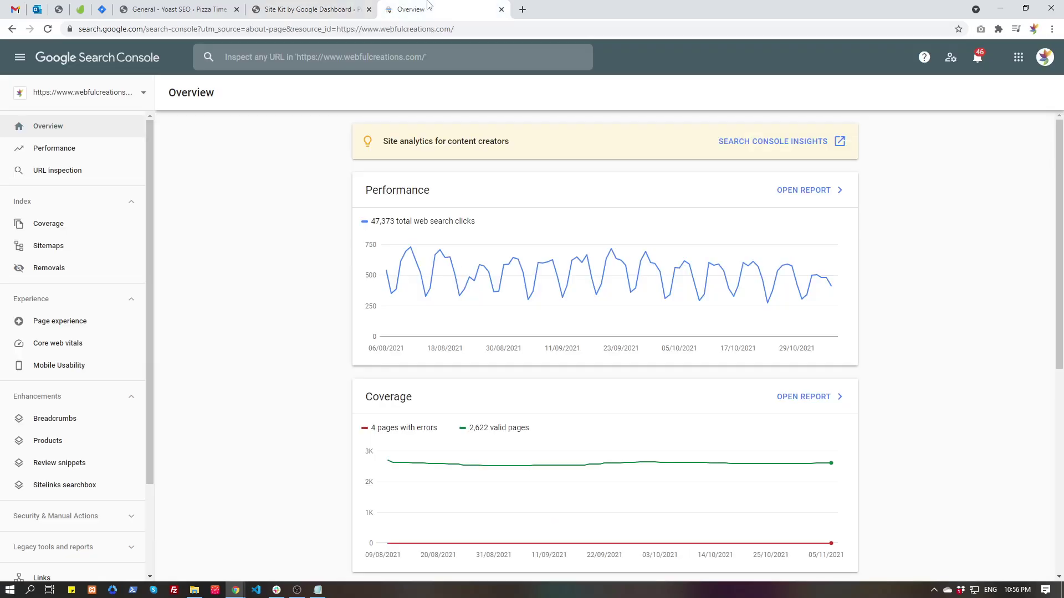
pyautogui.click(109, 99)
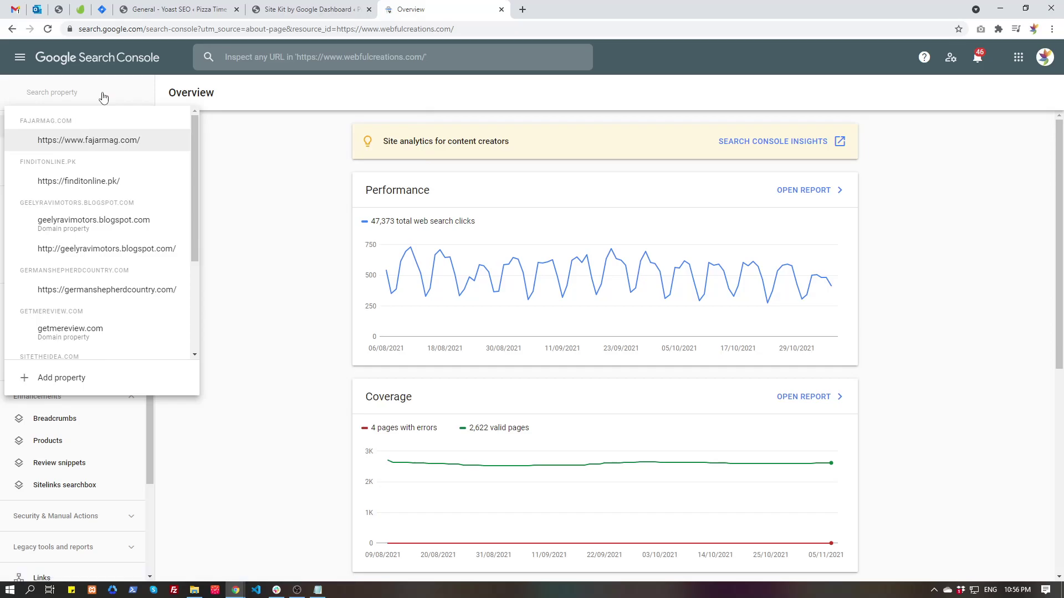
pyautogui.scroll(-3, 121, 288)
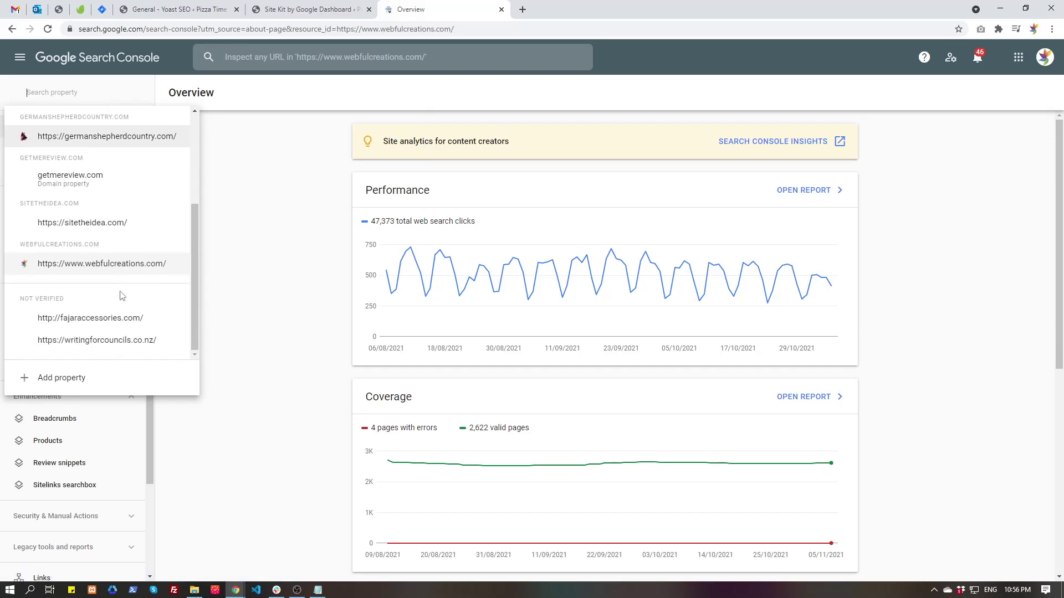
pyautogui.write('s')
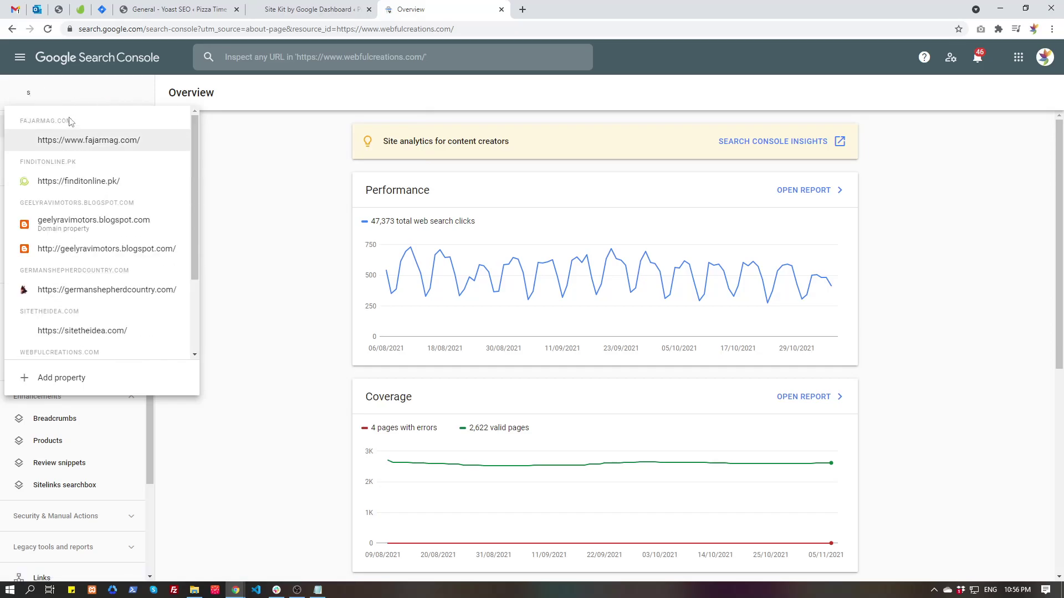
pyautogui.write('ite')
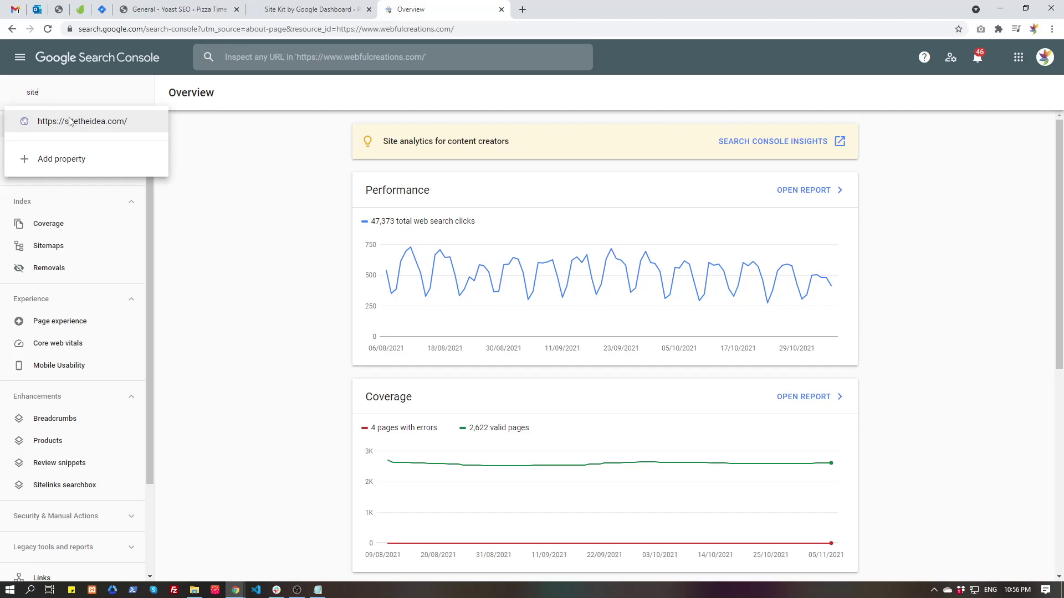
pyautogui.click(69, 121)
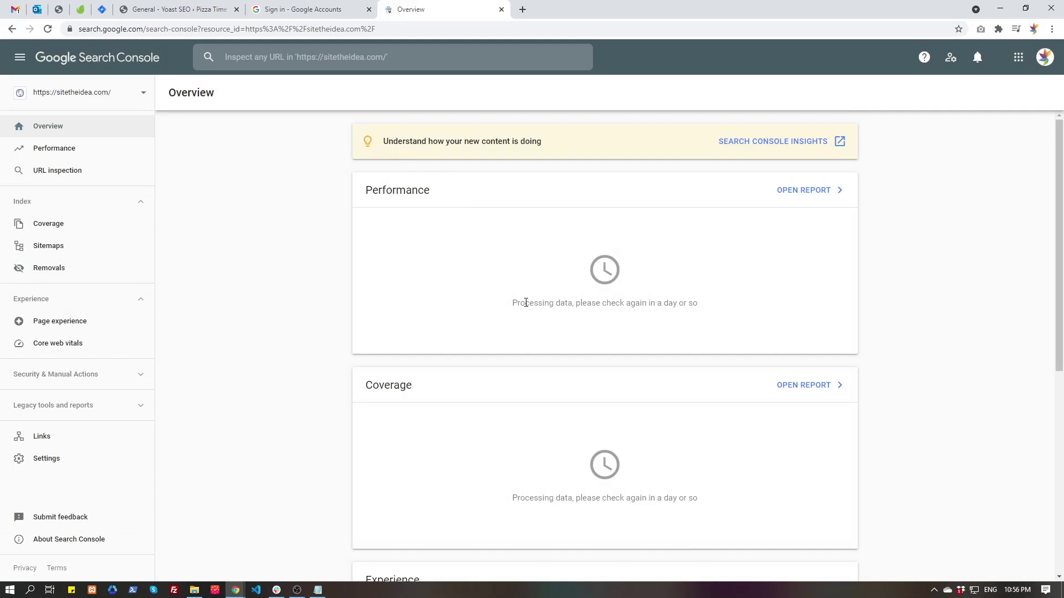
pyautogui.moveTo(514, 303); pyautogui.dragTo(721, 308)
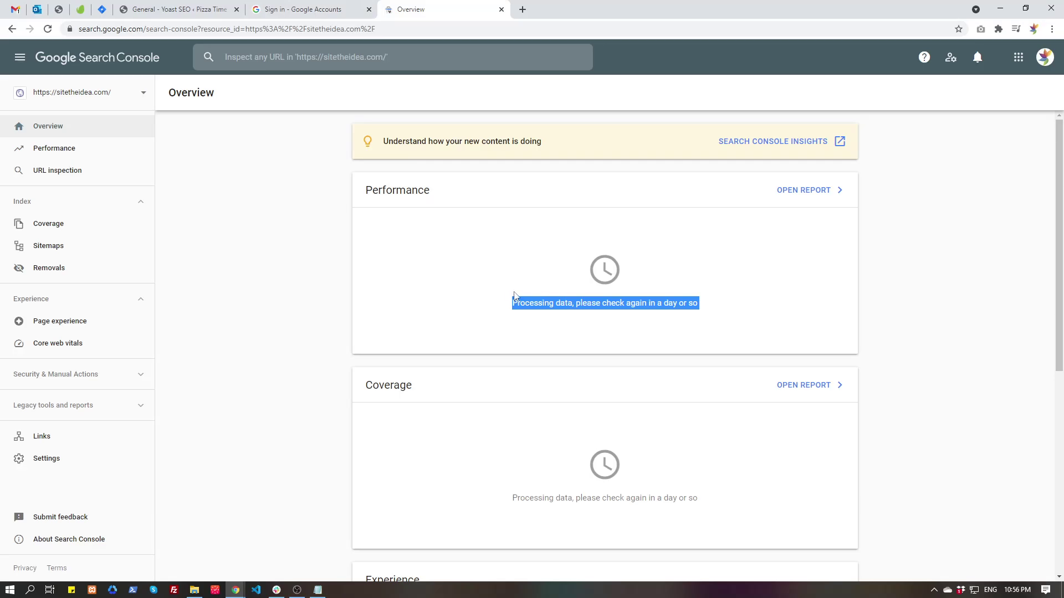
# Sign in with the Google account and grant Site Kit the additional access.
pyautogui.click(271, 4)
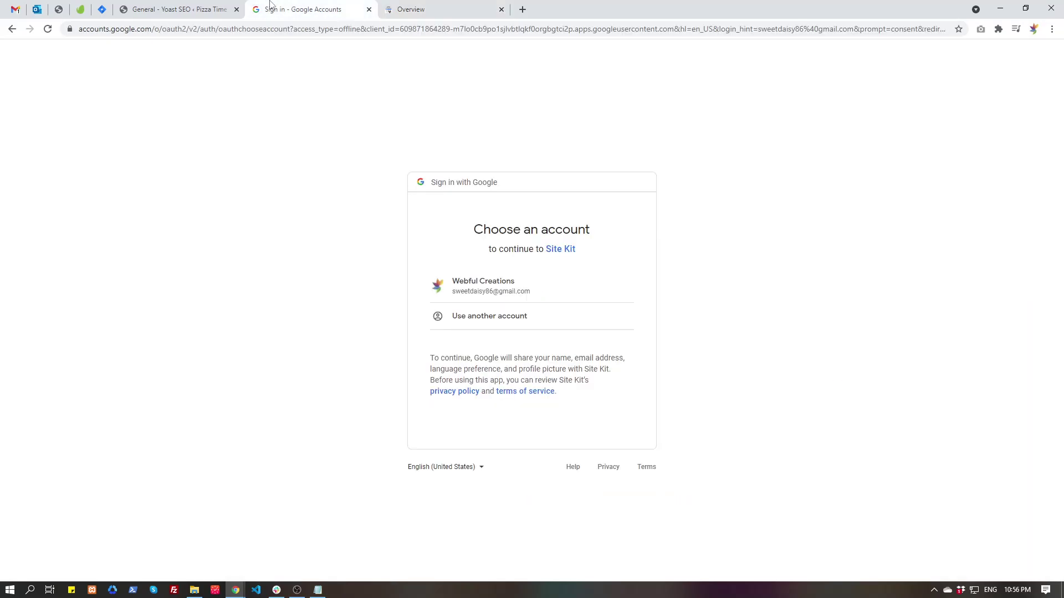
pyautogui.click(570, 290)
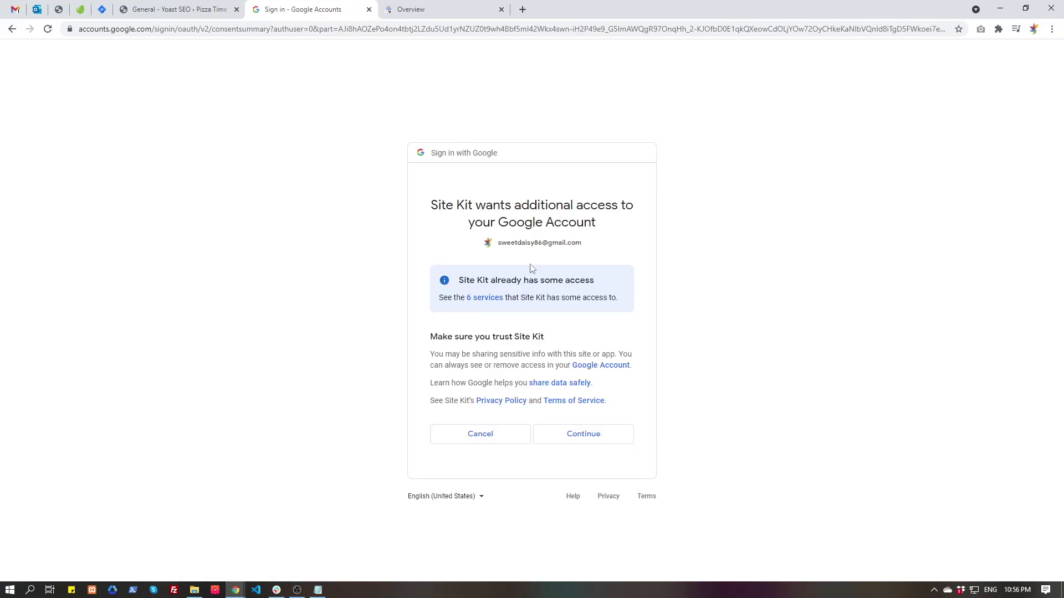
pyautogui.click(579, 437)
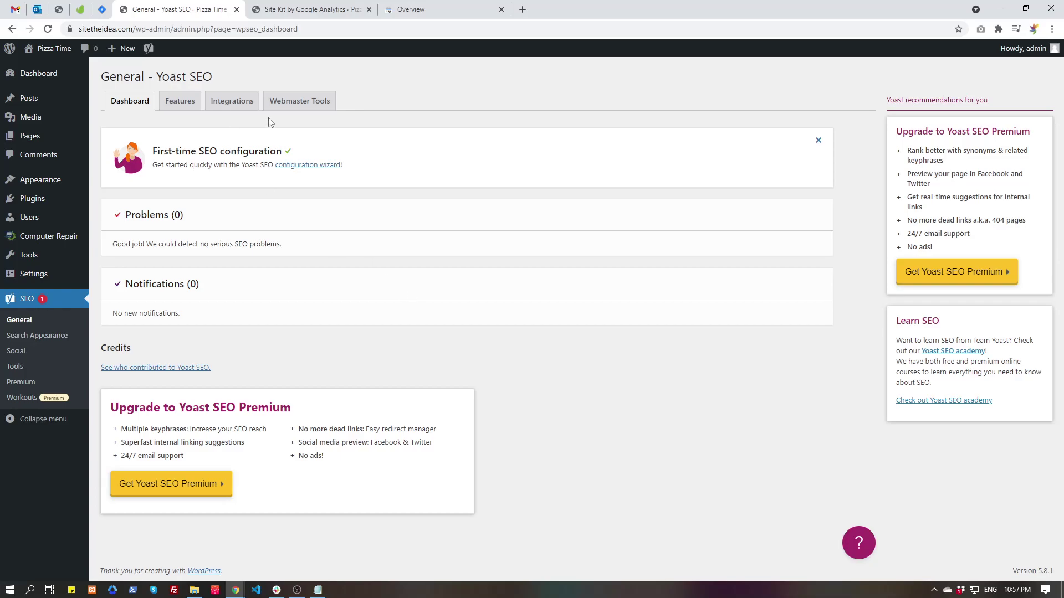
# Create a new Pizza Time Analytics account, approving consent without the new permissions.
pyautogui.click(300, 10)
pyautogui.click(181, 232)
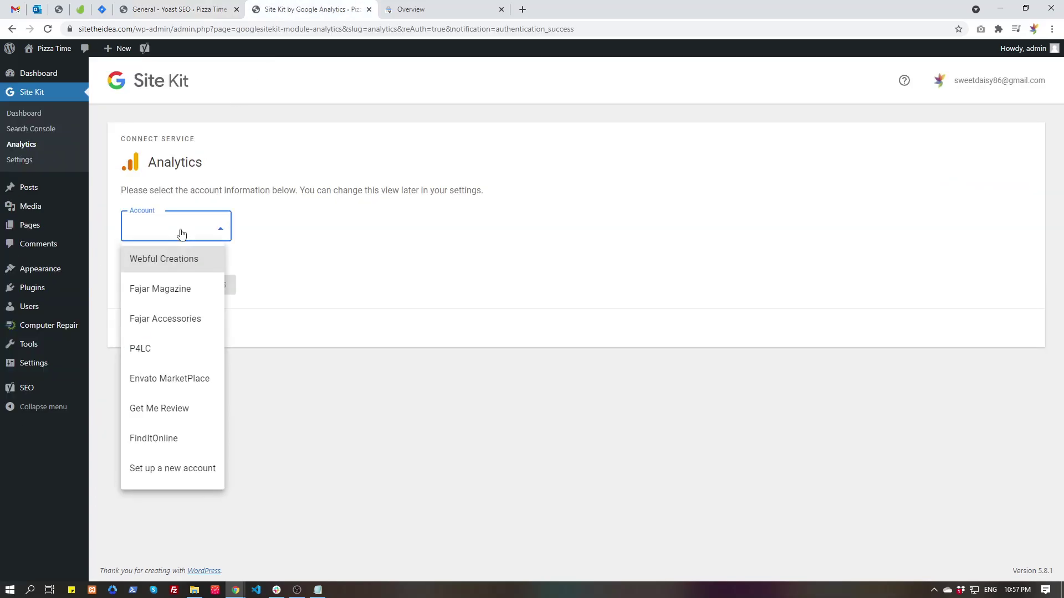
pyautogui.click(201, 467)
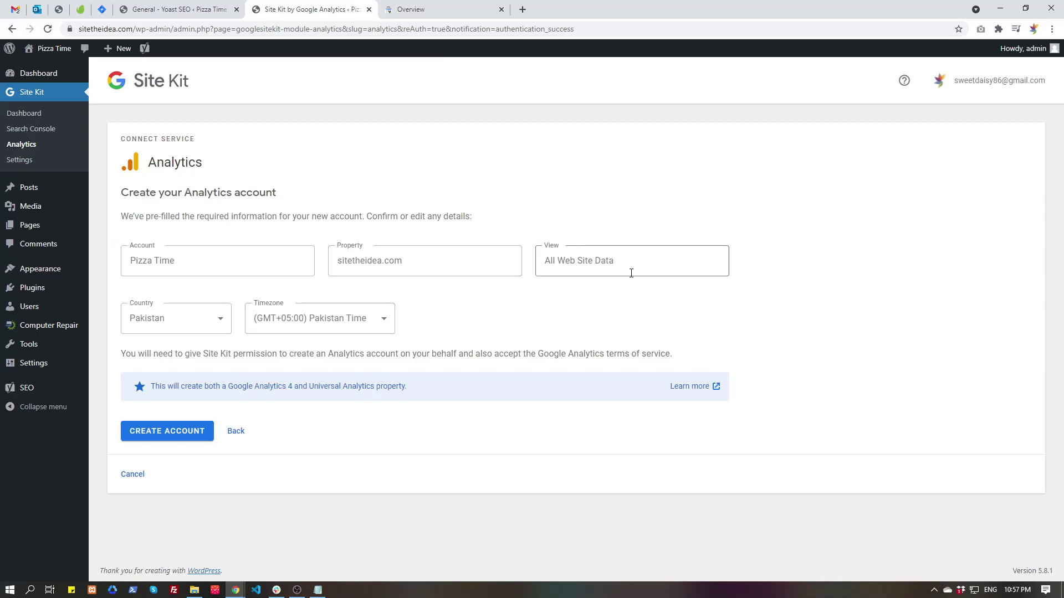
pyautogui.click(187, 440)
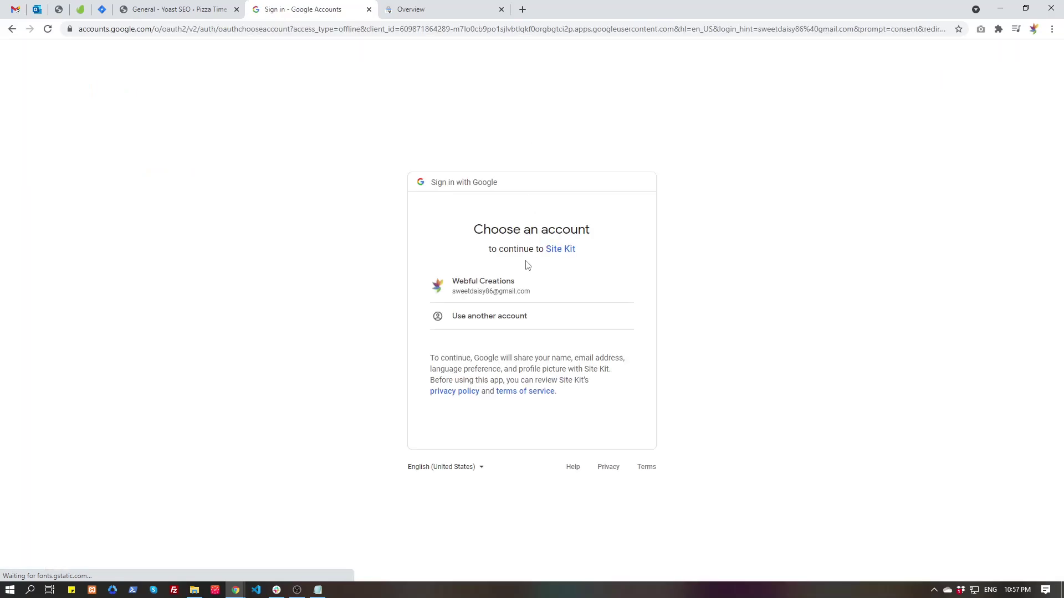
pyautogui.click(517, 300)
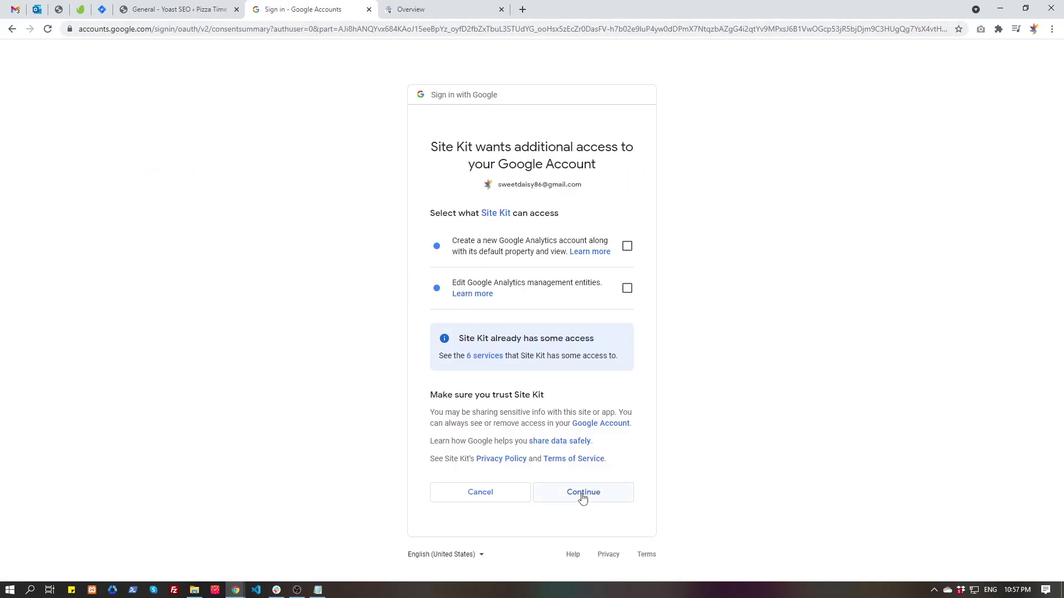
pyautogui.click(583, 492)
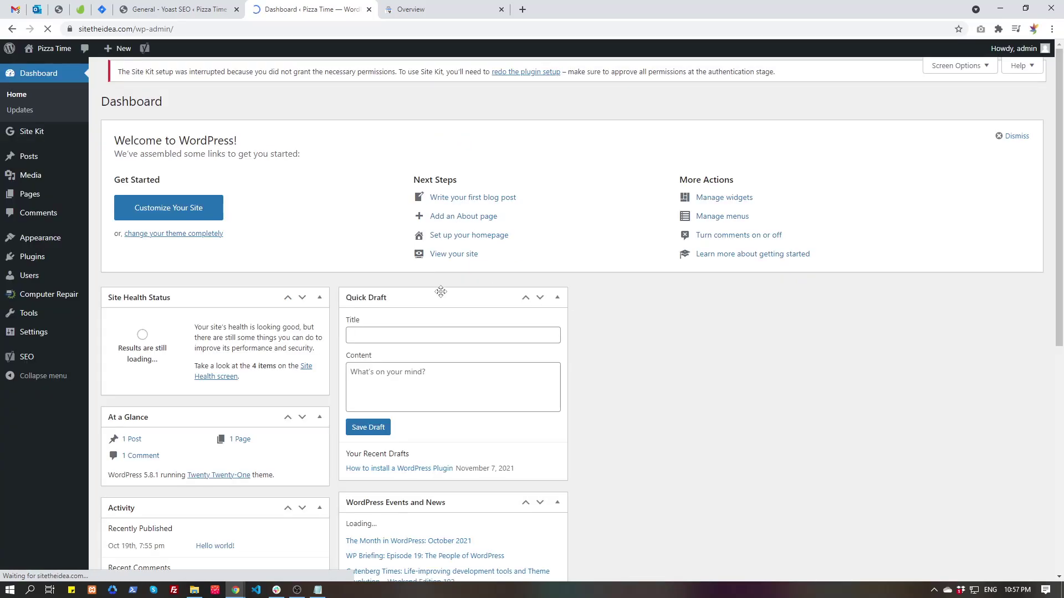
# Visit Site Kit's Analytics and Search Console pages, then open the Analytics connection page.
pyautogui.moveTo(37, 143)
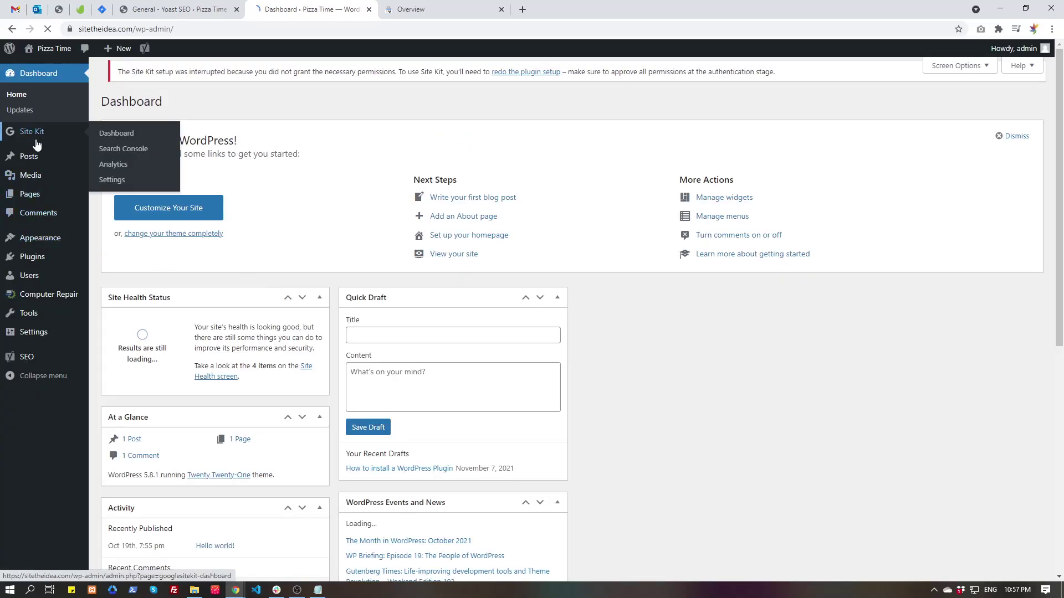
pyautogui.click(125, 166)
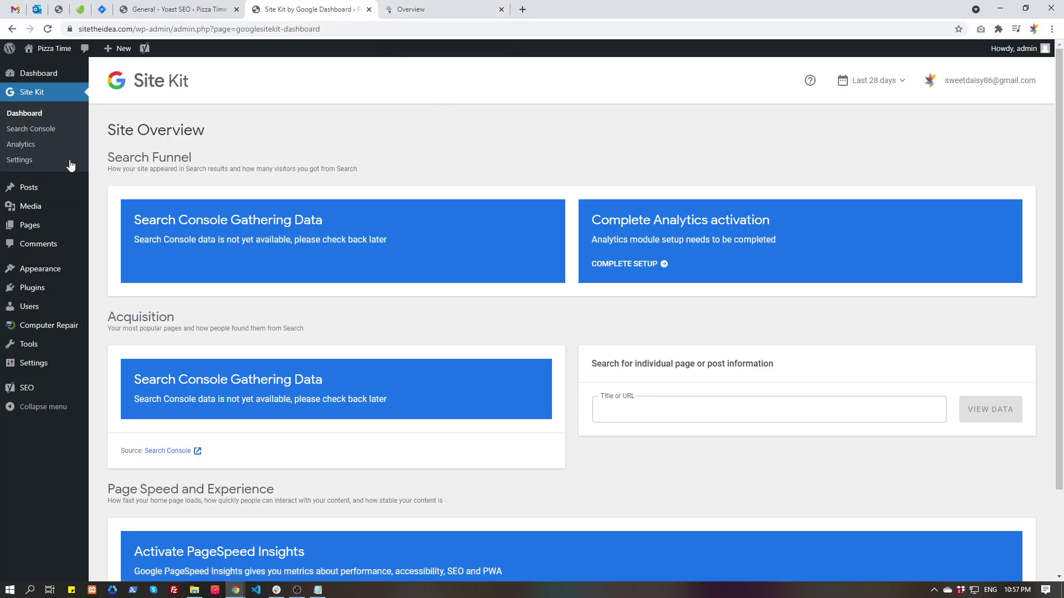
pyautogui.click(49, 134)
pyautogui.scroll(-3, 335, 293)
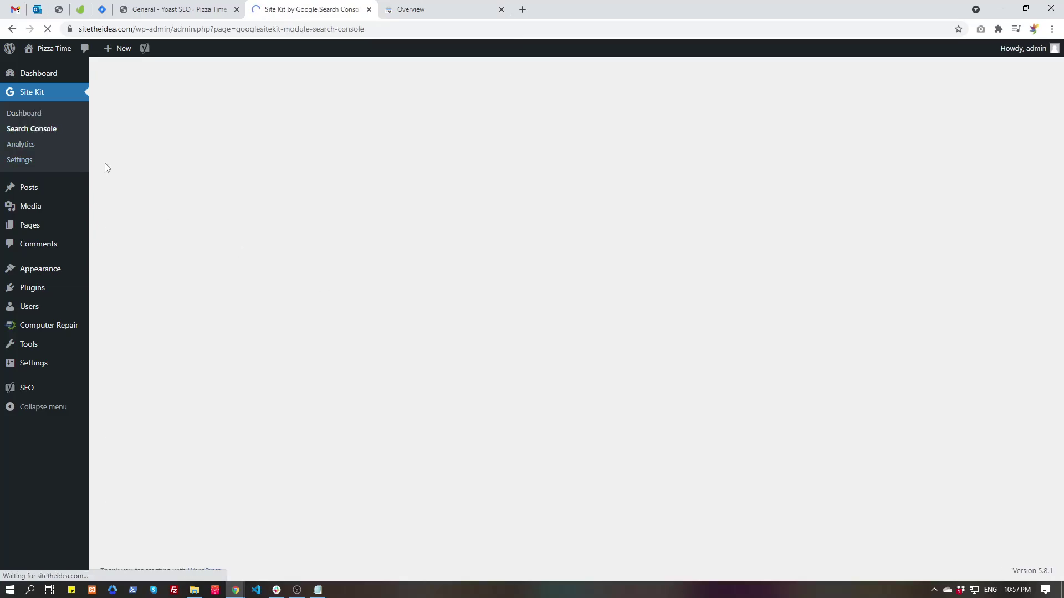
pyautogui.click(47, 149)
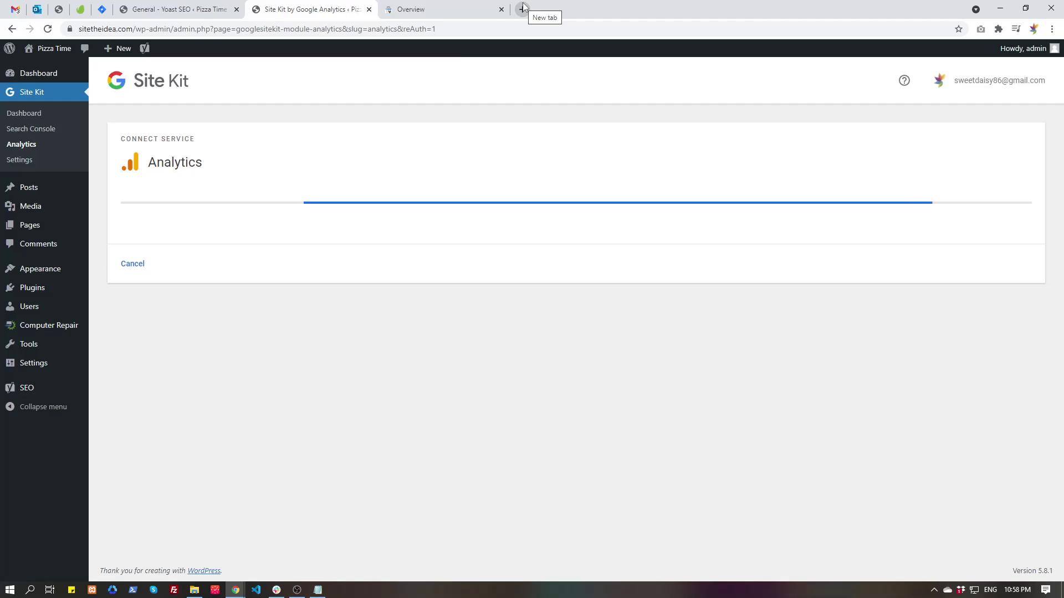
# Open Google Analytics in a new tab and create the new Pizza Time Analytics account.
pyautogui.click(520, 9)
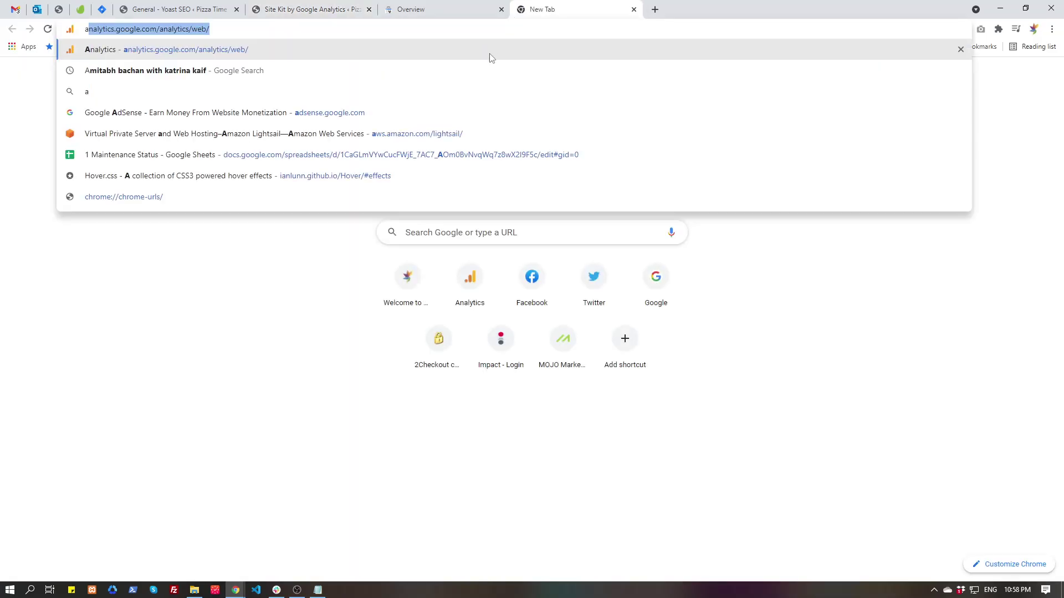
pyautogui.click(309, 6)
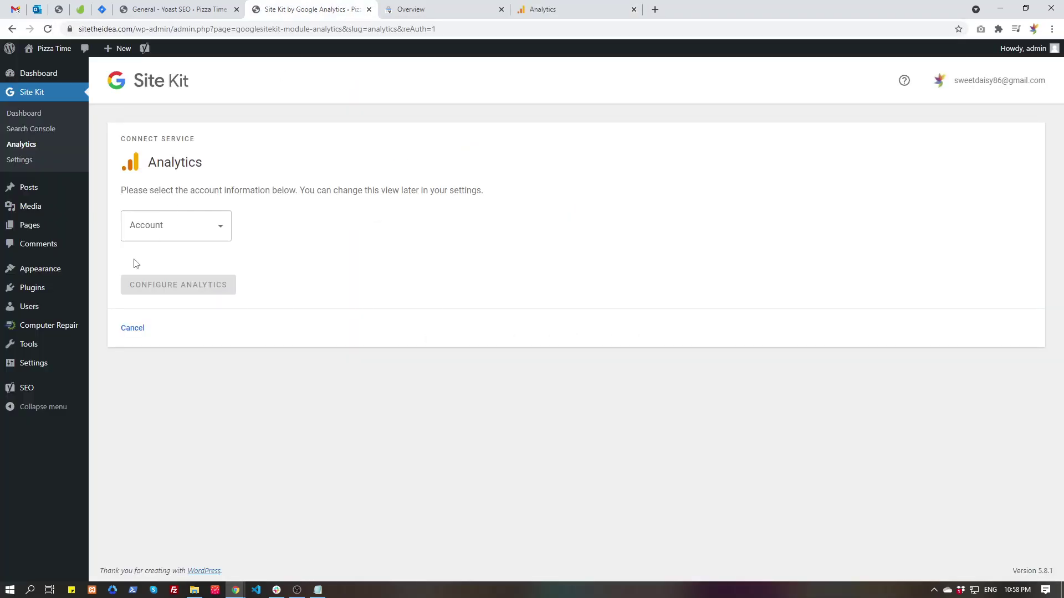
pyautogui.click(169, 236)
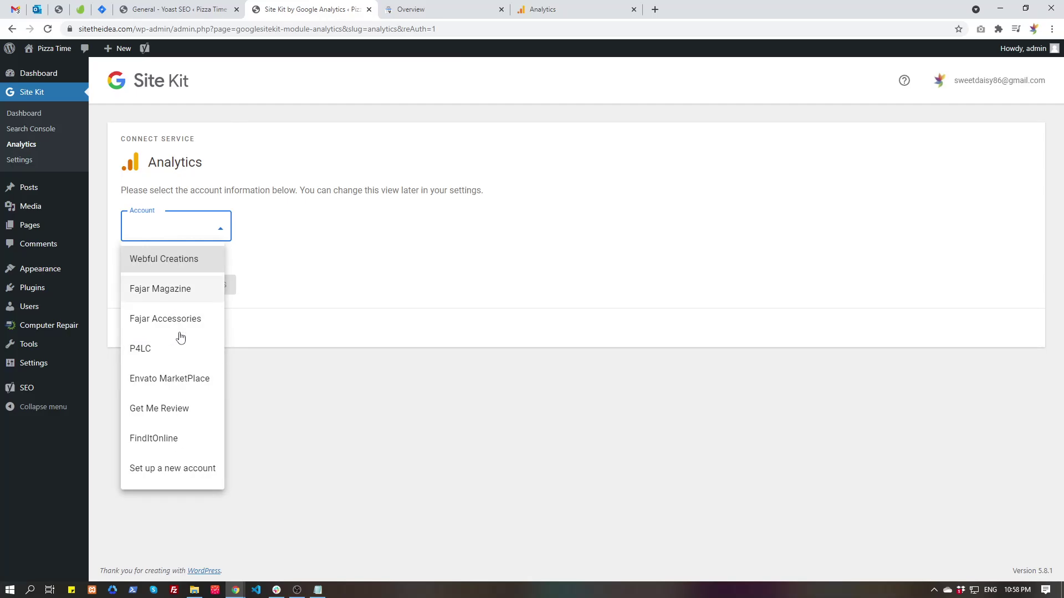
pyautogui.click(188, 476)
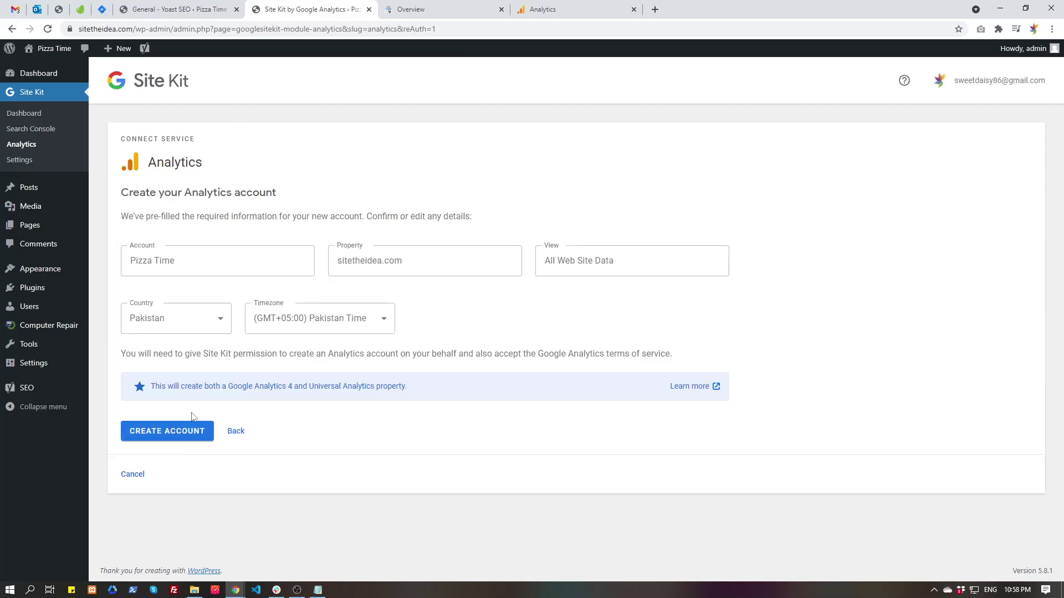
pyautogui.click(185, 435)
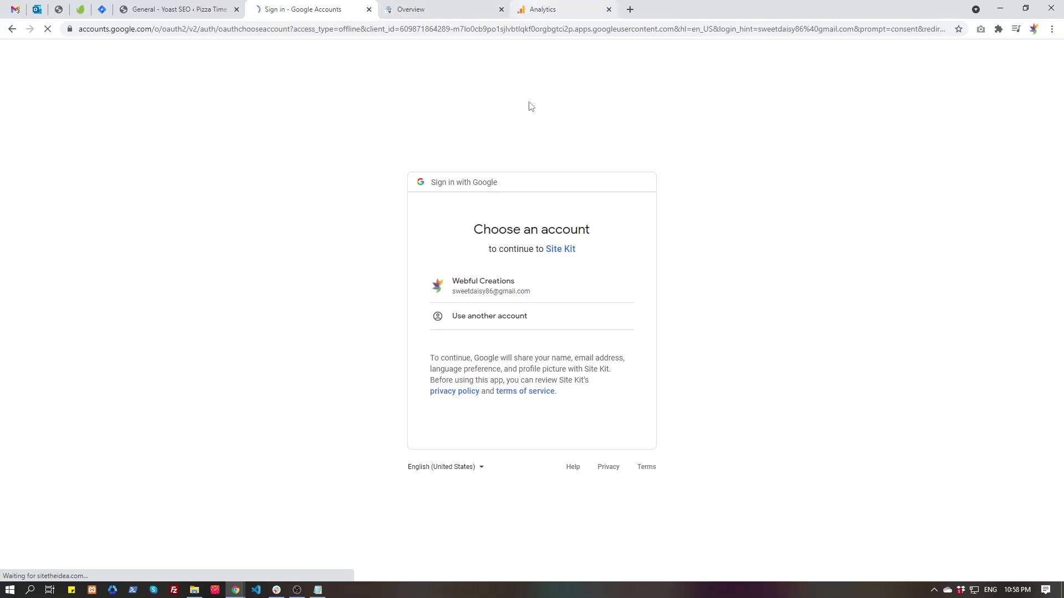
# Sign in and grant both permissions: creating Analytics accounts and editing management entities.
pyautogui.click(482, 285)
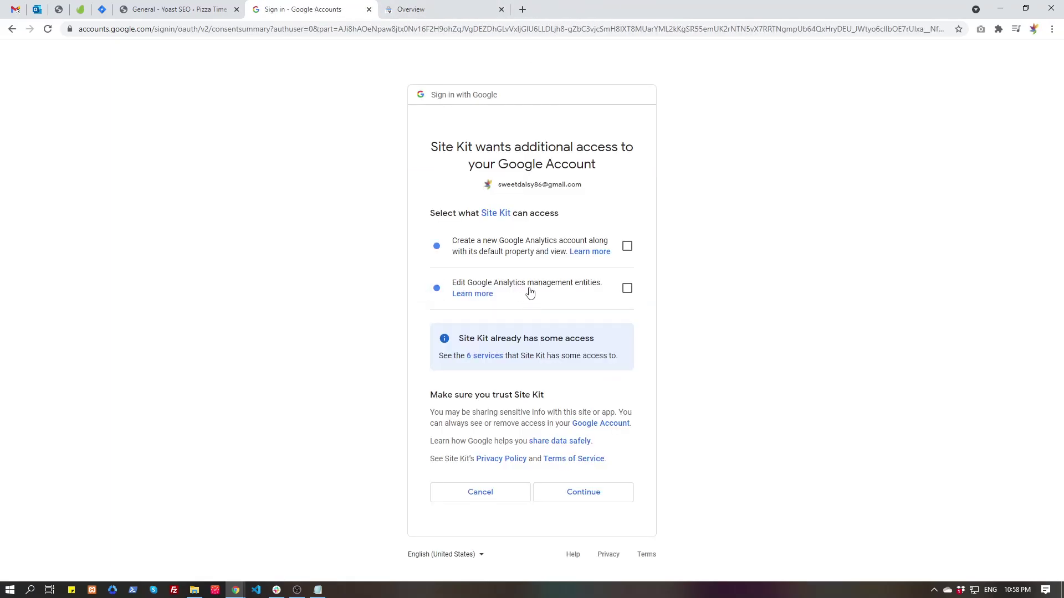
pyautogui.click(627, 247)
pyautogui.click(628, 292)
pyautogui.click(586, 492)
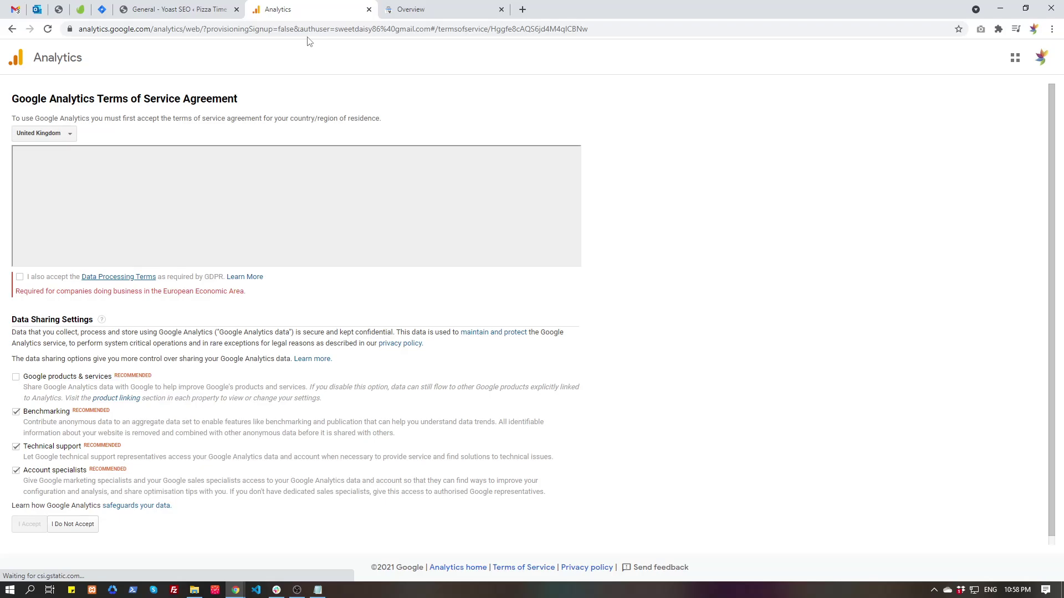
# Accept the GDPR Data Processing Terms and Analytics terms of service, then return to Site Kit.
pyautogui.click(19, 277)
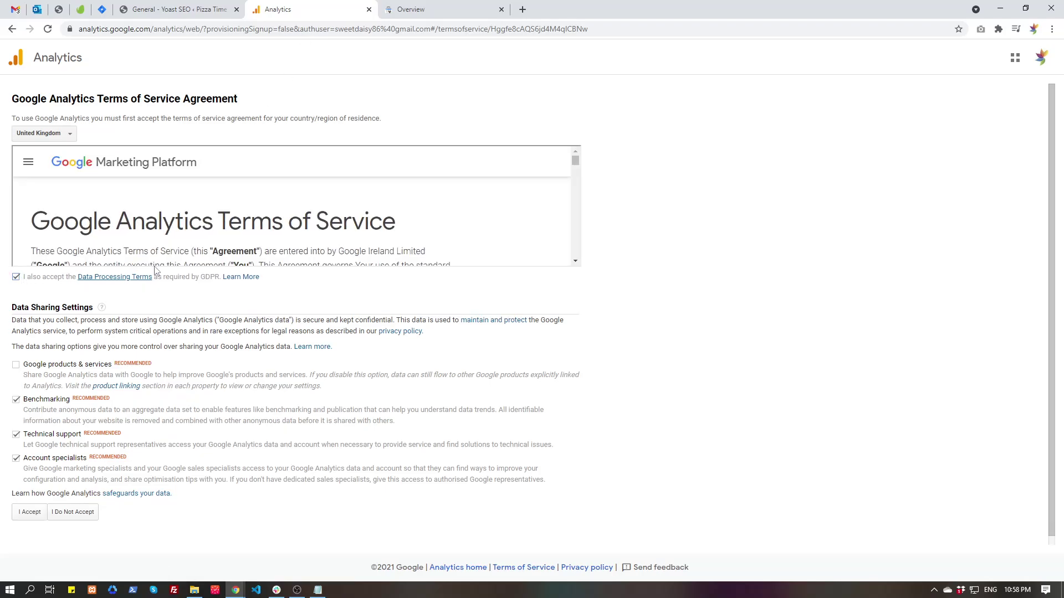
pyautogui.scroll(-5, 299, 233)
pyautogui.scroll(-6, 318, 238)
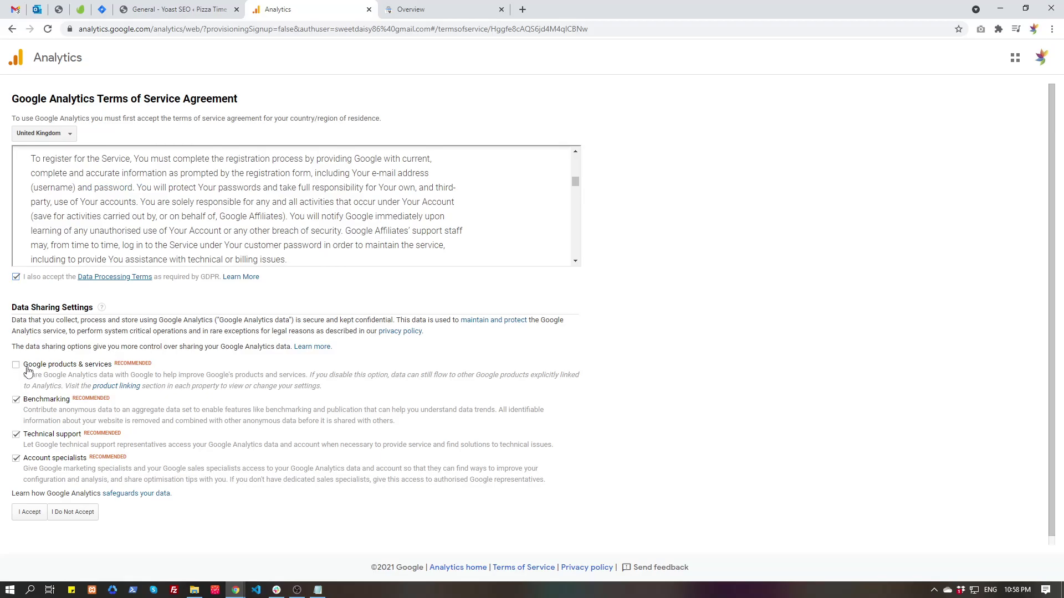
pyautogui.click(41, 518)
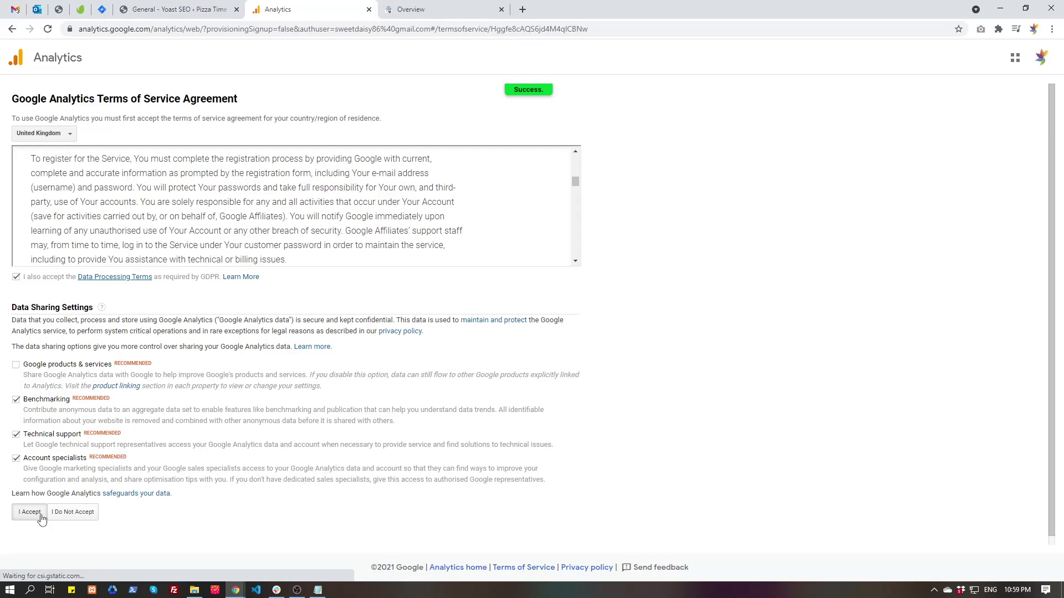
pyautogui.click(362, 251)
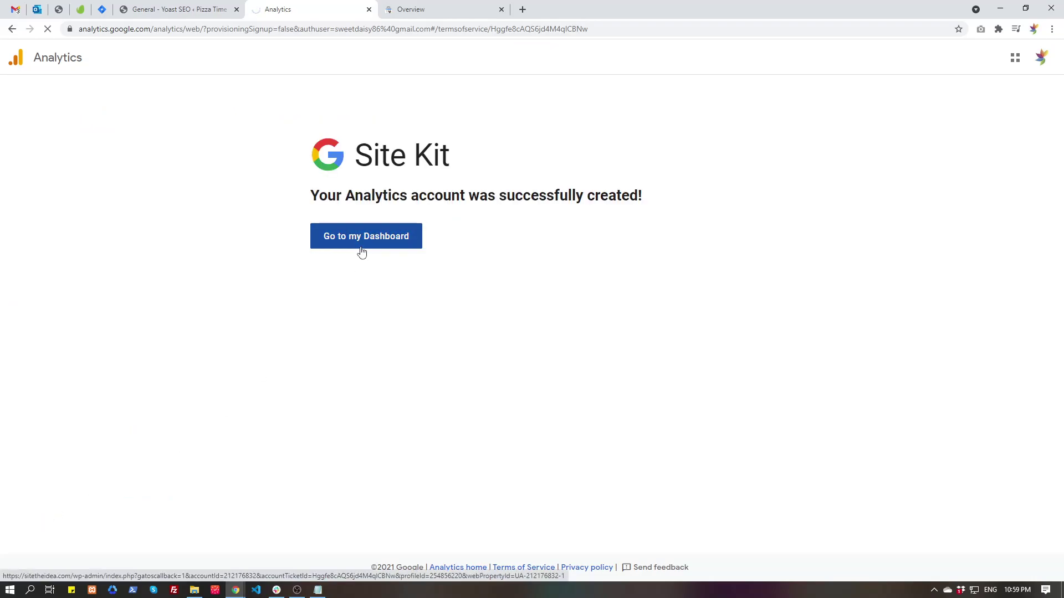
# Copy the sitetheidea.com address and confirm the Site Kit dashboard shows Analytics connected.
pyautogui.click(414, 6)
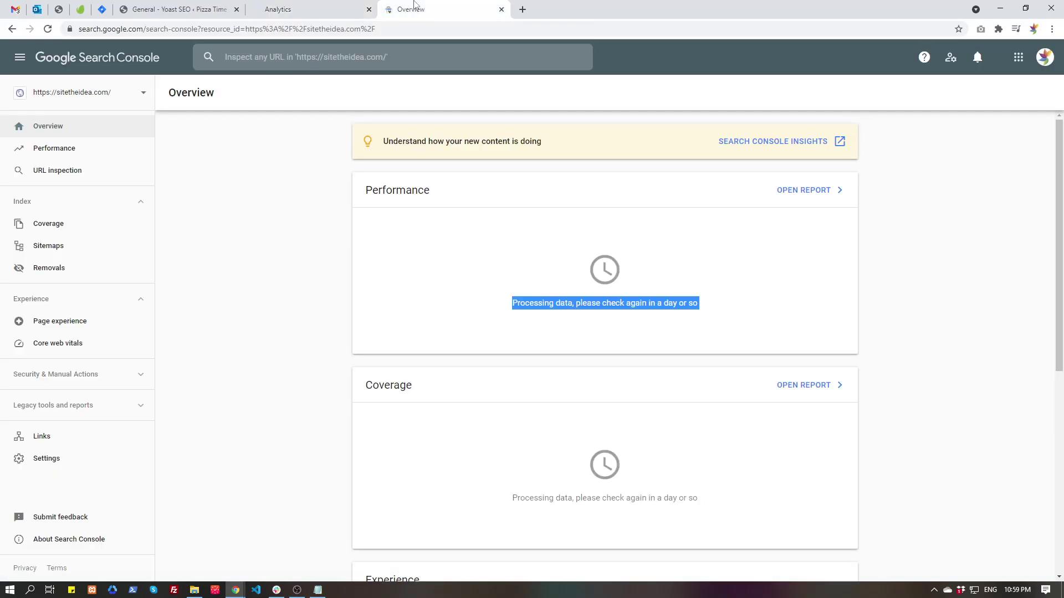
pyautogui.click(288, 7)
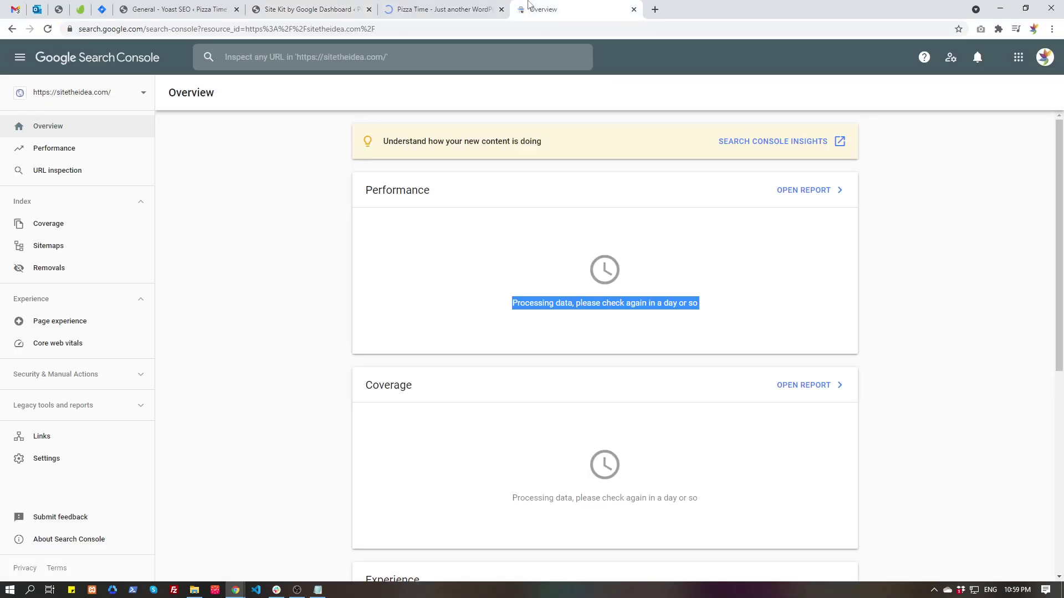
pyautogui.click(521, 32)
pyautogui.click(490, 9)
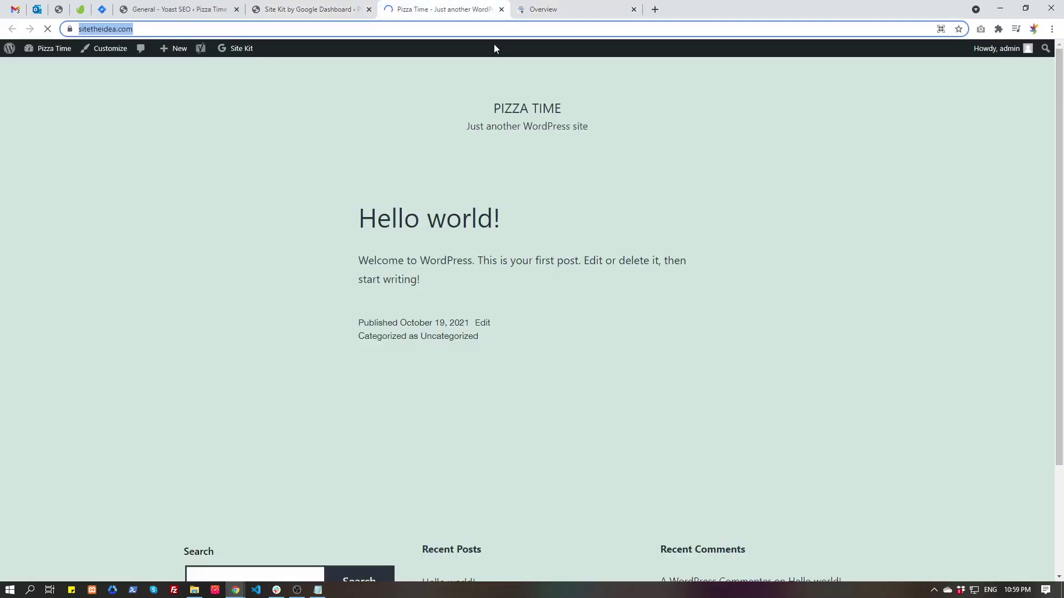
pyautogui.click(92, 72)
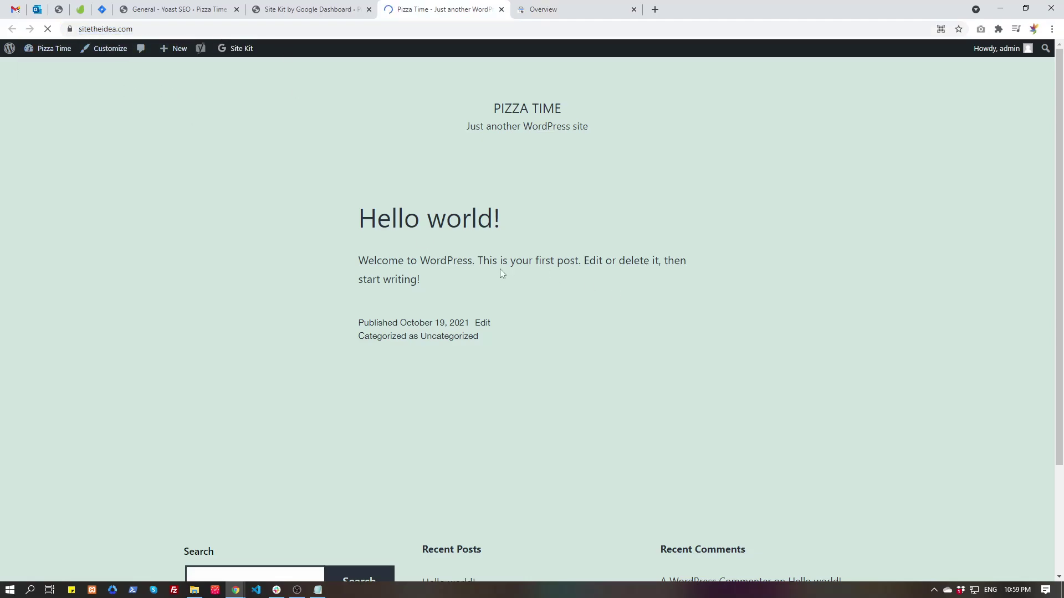
pyautogui.click(279, 5)
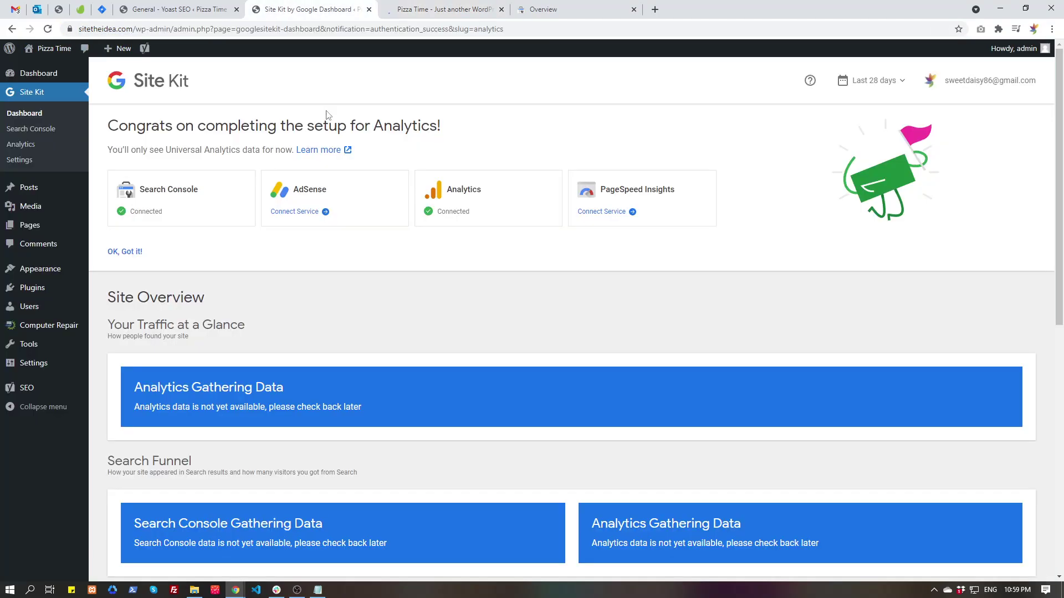
pyautogui.click(442, 5)
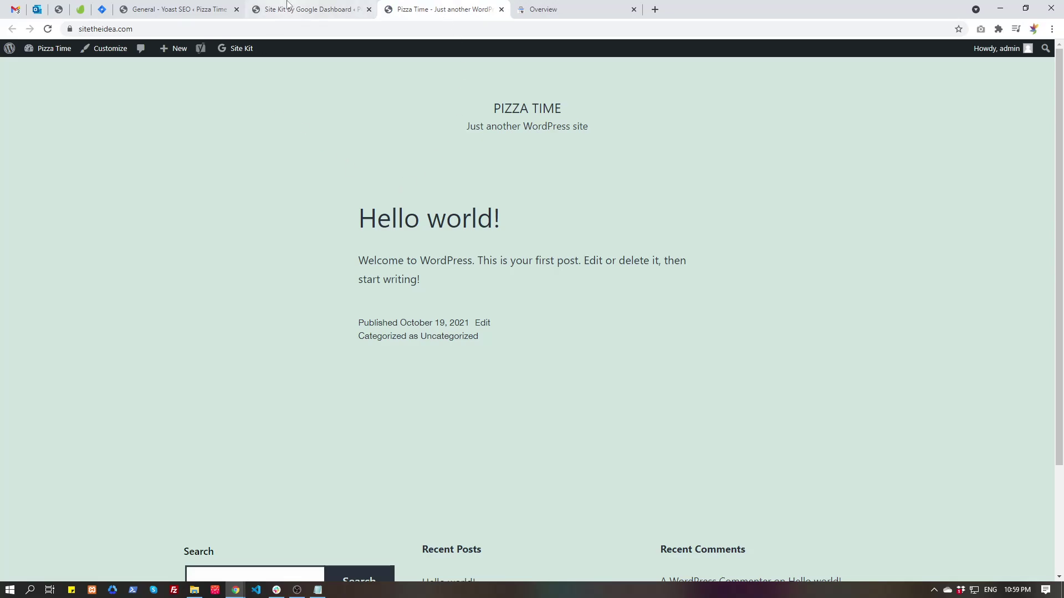
pyautogui.click(591, 5)
# Load Google Analytics in a new browser tab.
pyautogui.click(652, 12)
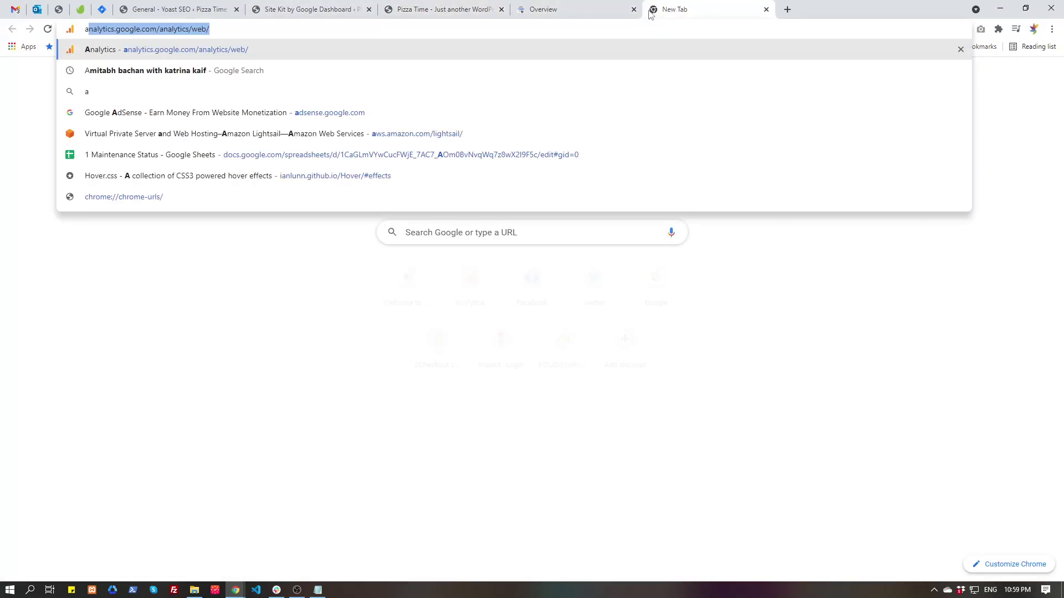
pyautogui.click(606, 42)
pyautogui.click(472, 7)
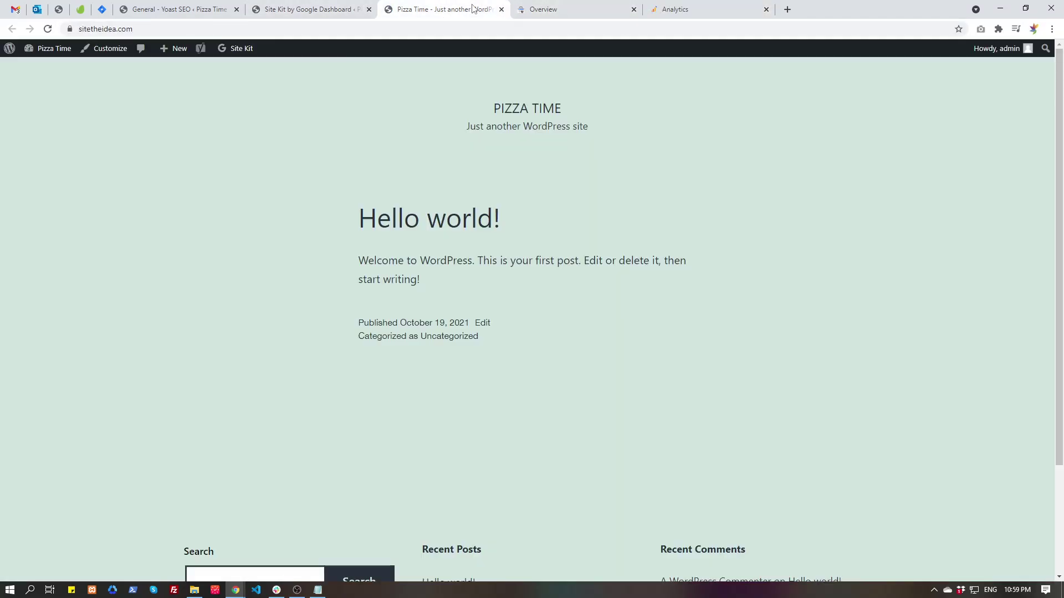
pyautogui.click(700, 5)
pyautogui.click(457, 5)
# Open sitetheidea.com in a new incognito window using Paste and go.
pyautogui.click(1052, 29)
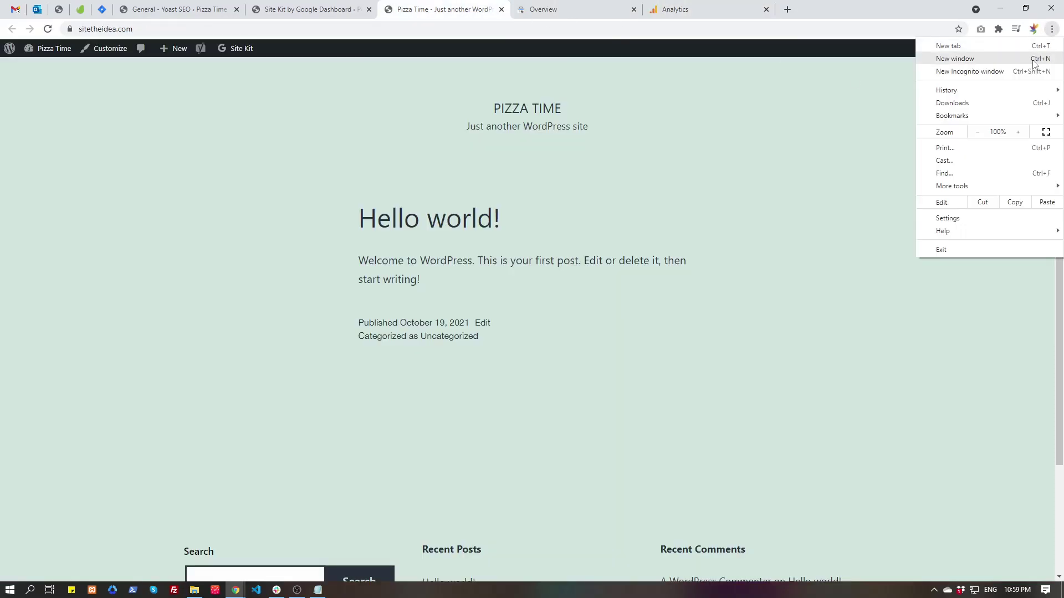
pyautogui.click(992, 58)
pyautogui.rightClick(445, 22)
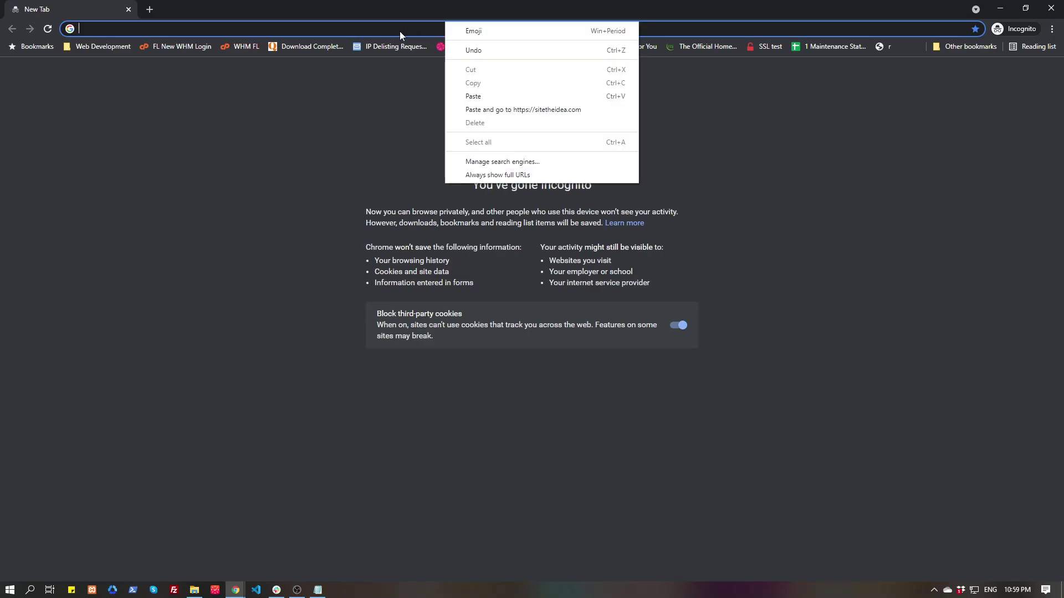
pyautogui.rightClick(401, 31)
pyautogui.click(460, 118)
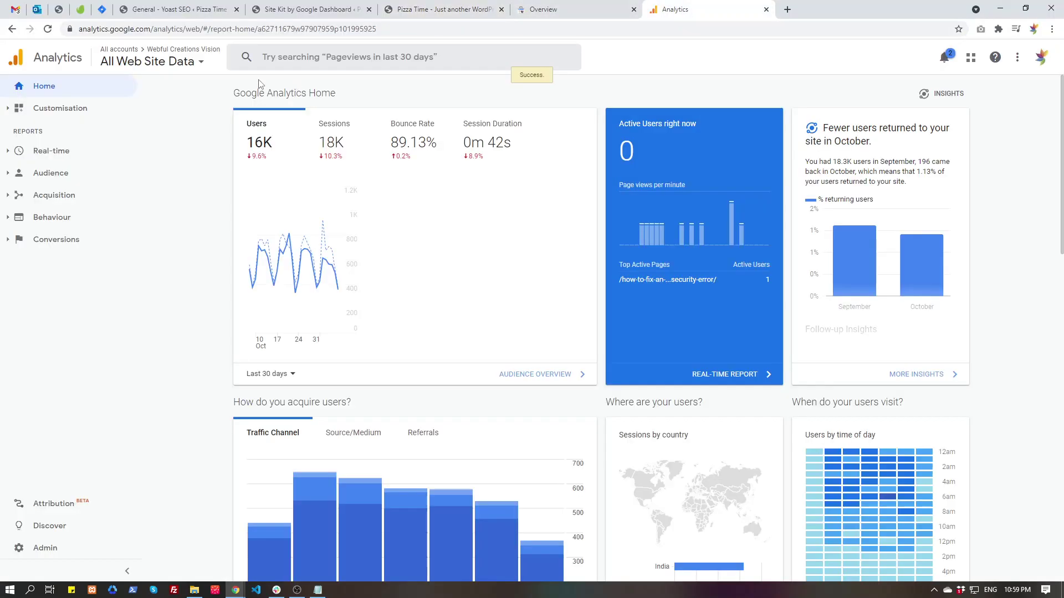
# Switch Analytics to the Pizza Time account's sitetheidea.com property and All Web Site Data view.
pyautogui.click(171, 55)
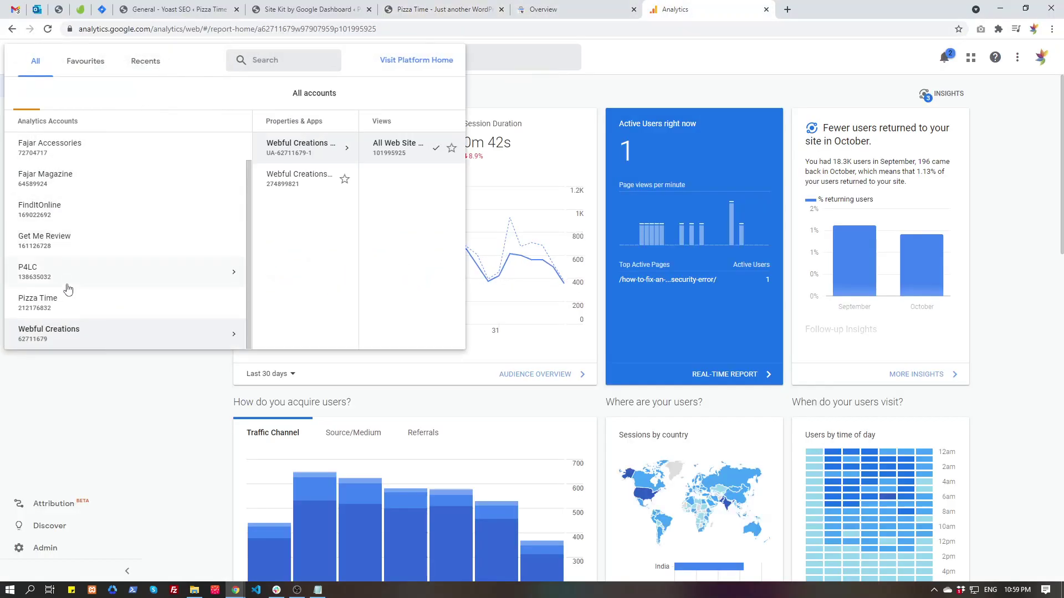
pyautogui.scroll(1, 75, 255)
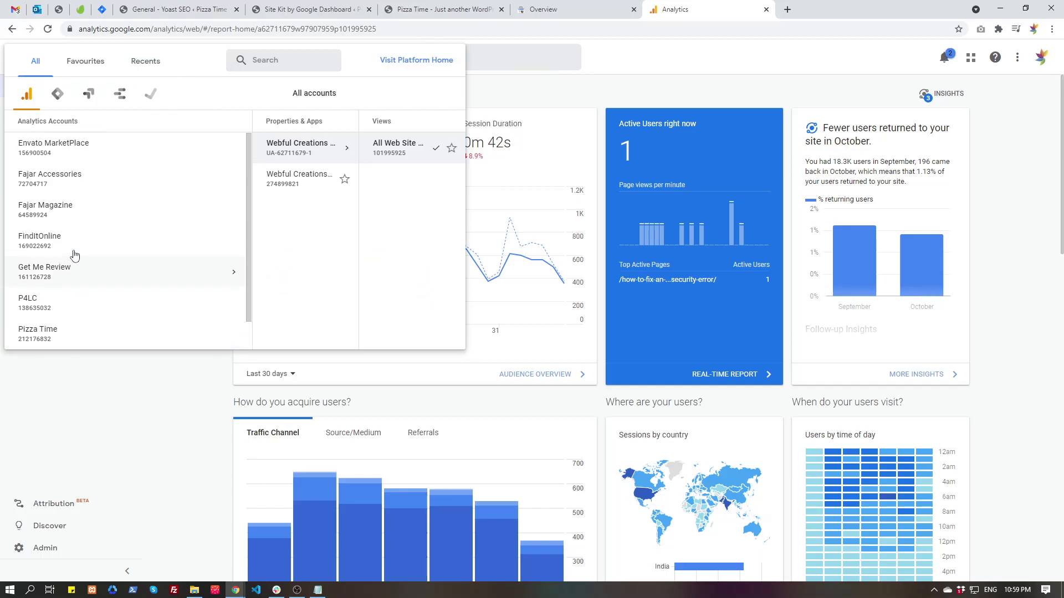
pyautogui.click(76, 328)
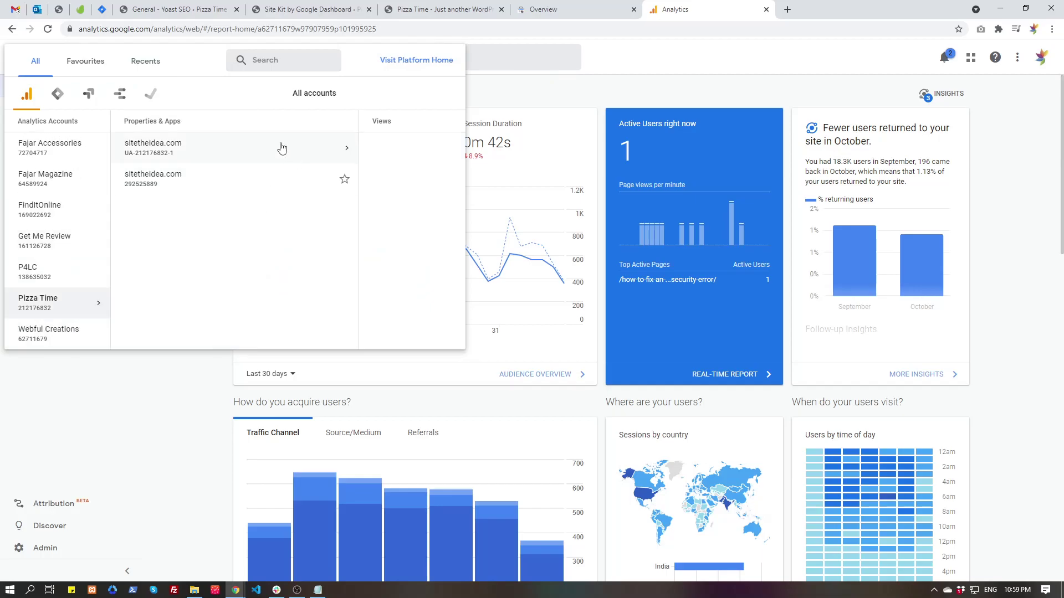
pyautogui.click(282, 147)
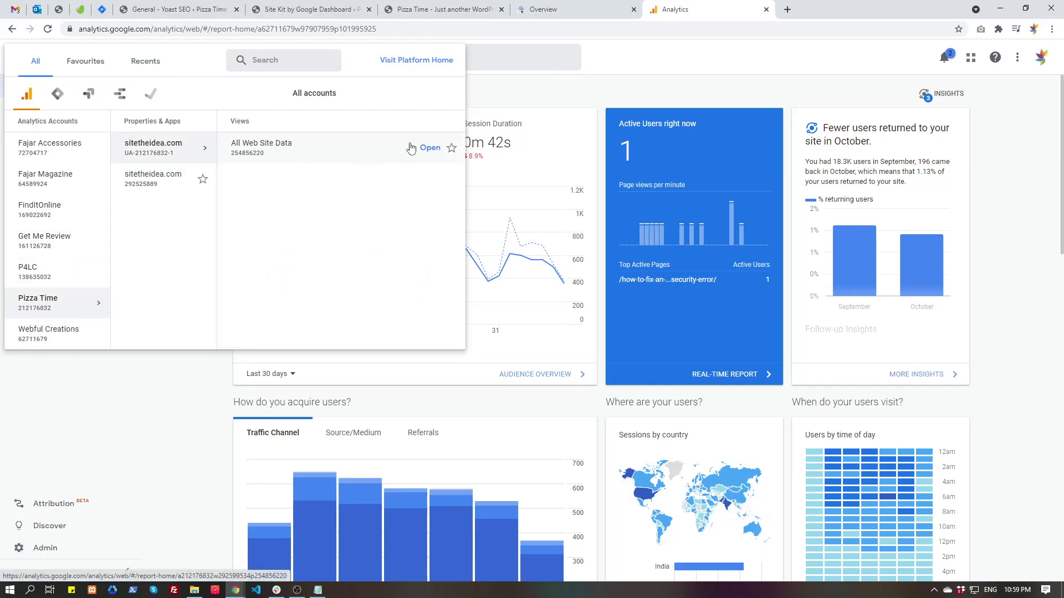
pyautogui.click(413, 146)
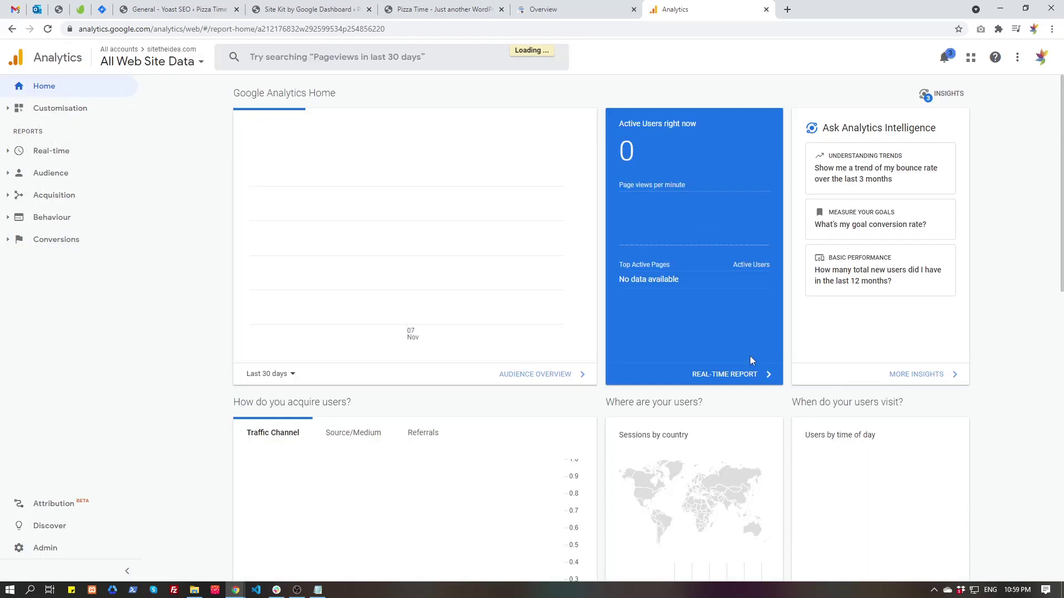
pyautogui.click(155, 64)
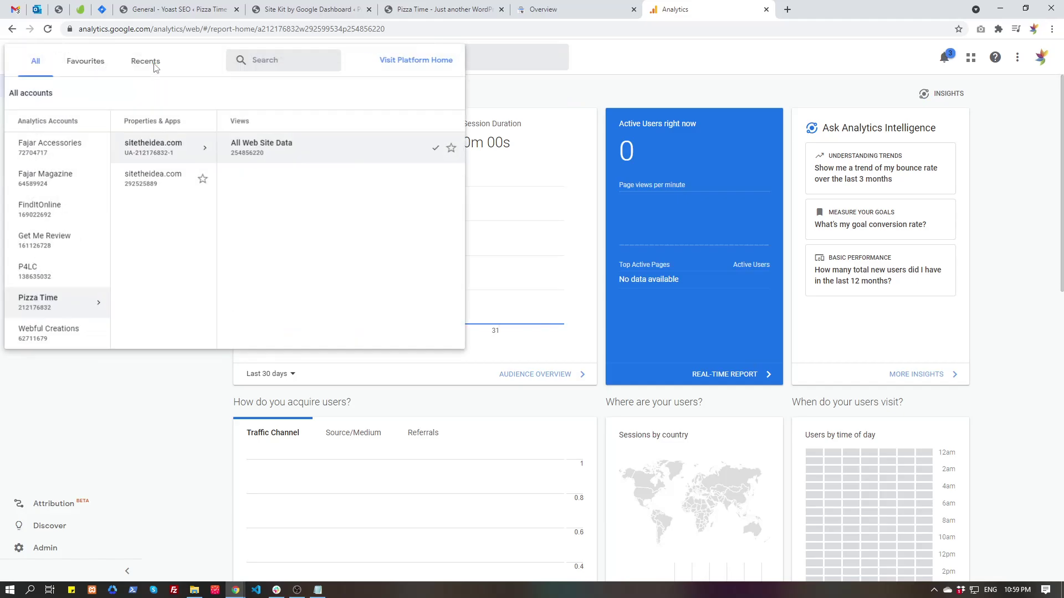
pyautogui.click(311, 178)
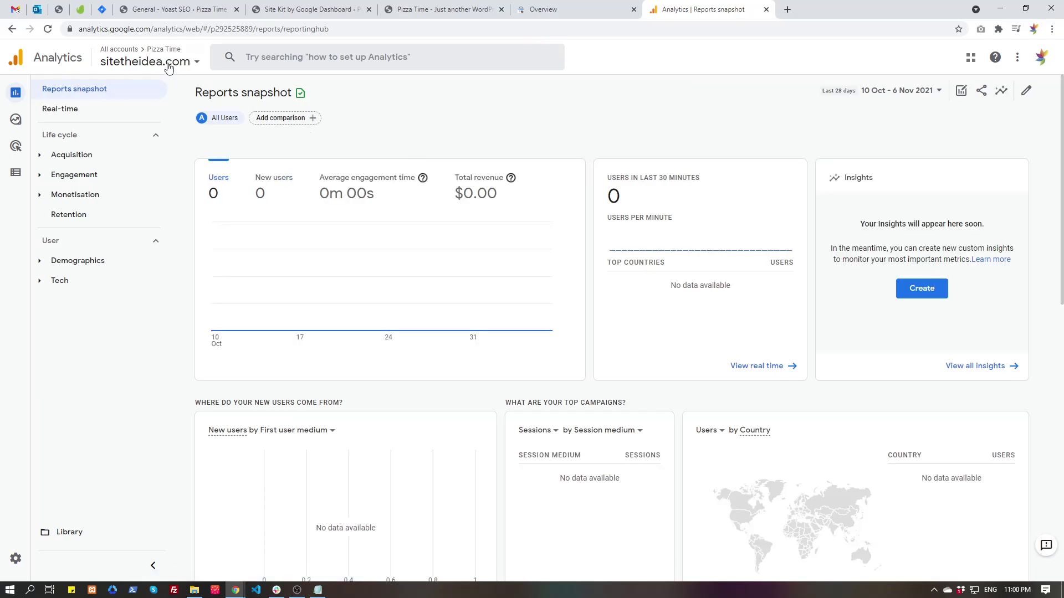
pyautogui.click(167, 61)
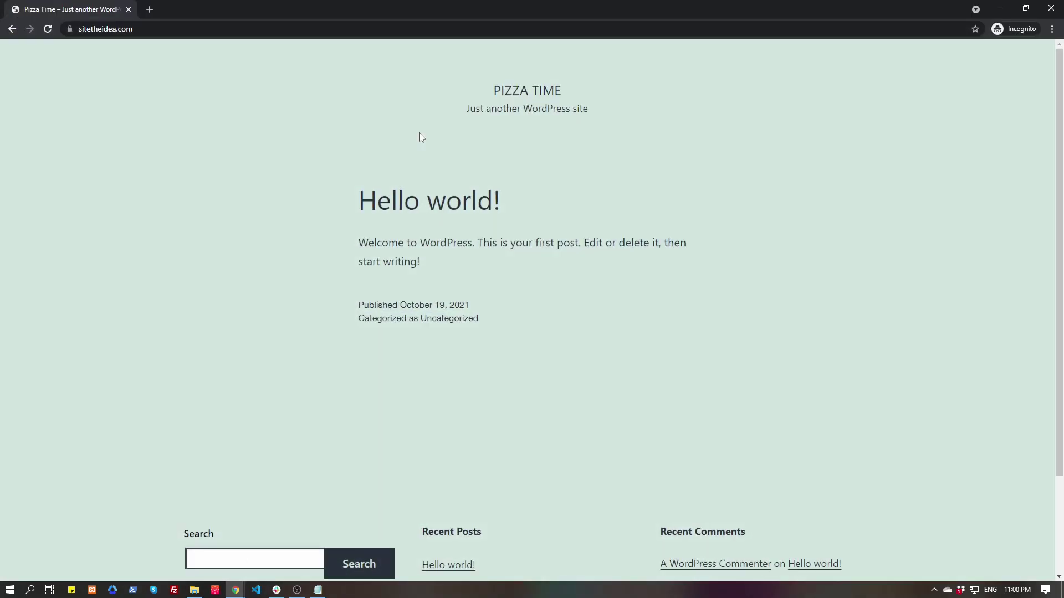
# Visit the Hello world! post in the private window and view its page source.
pyautogui.scroll(-3, 376, 491)
pyautogui.click(448, 443)
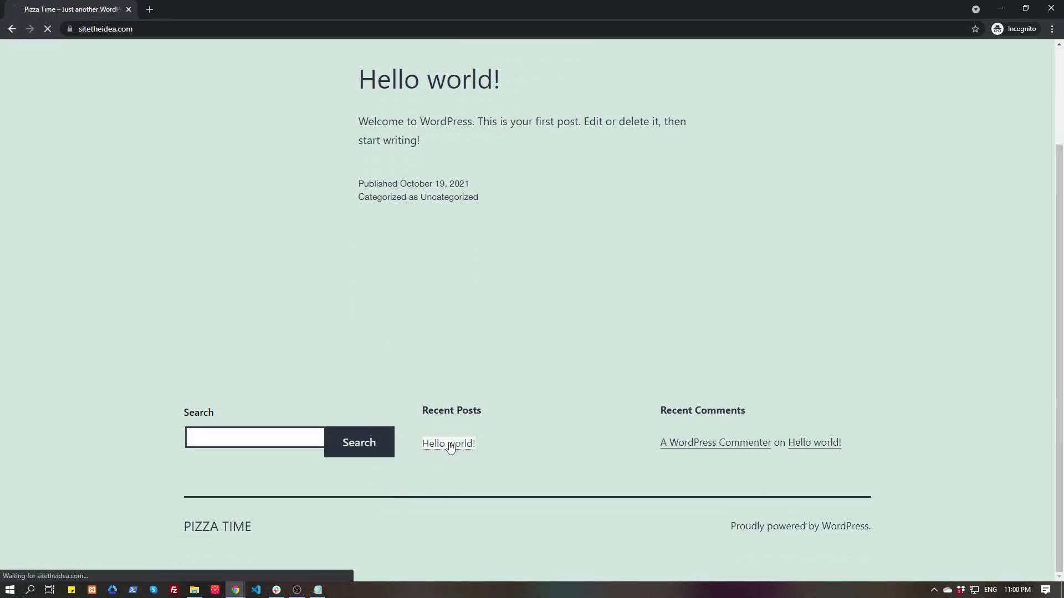
pyautogui.moveTo(315, 11); pyautogui.dragTo(316, 91)
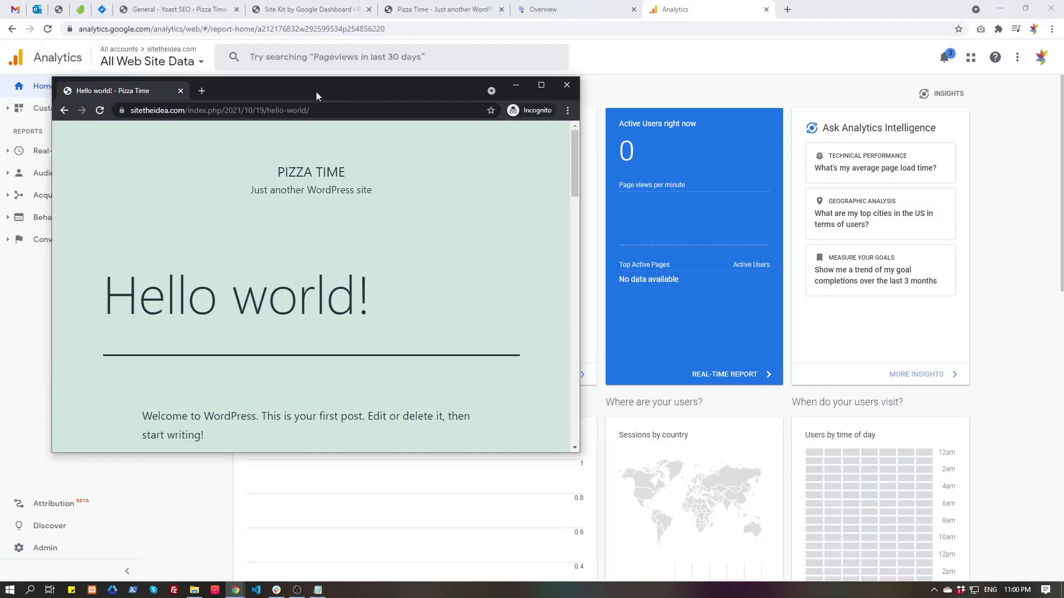
pyautogui.rightClick(467, 224)
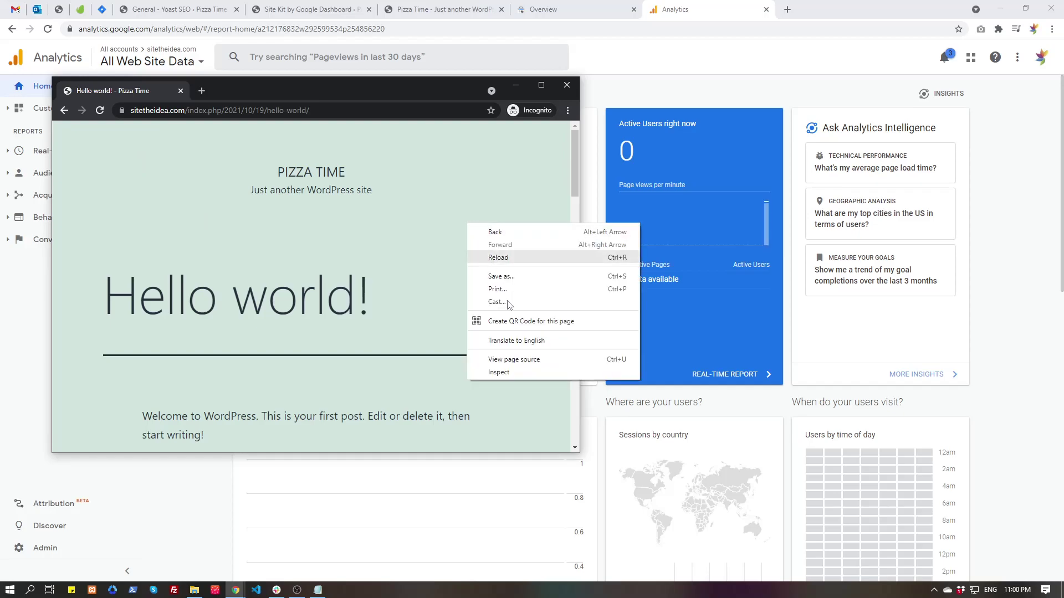
pyautogui.click(521, 360)
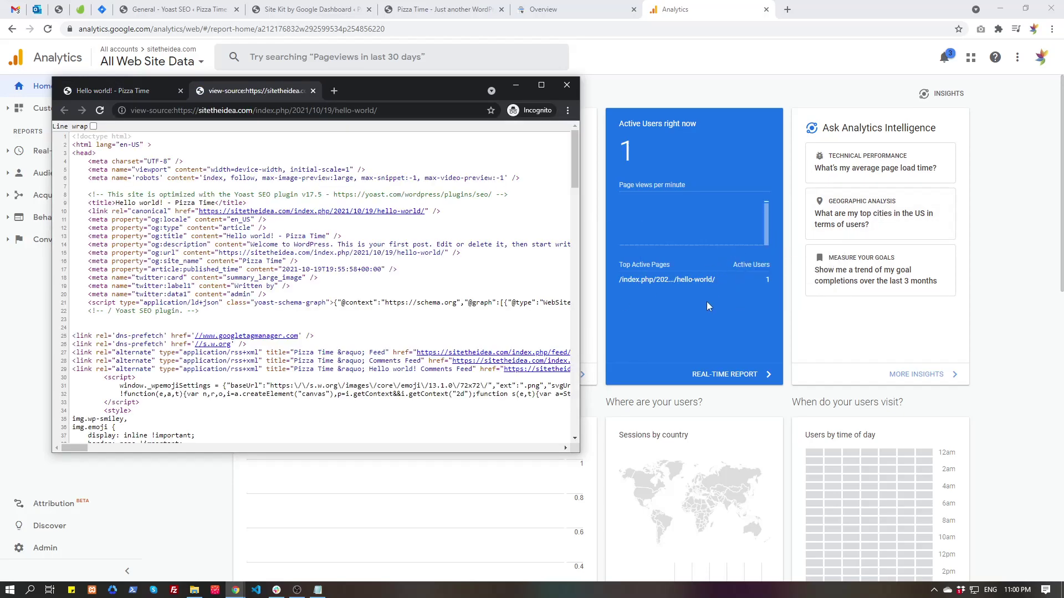
pyautogui.middleClick(246, 97)
pyautogui.click(745, 266)
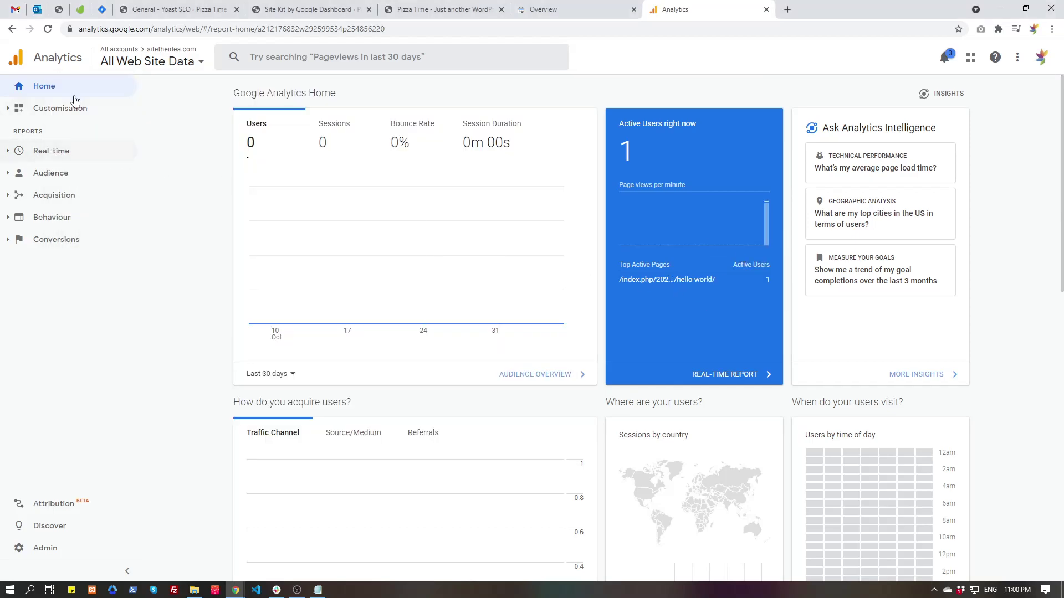
# Open the Analytics Real-time Overview report, then return to the Yoast SEO settings.
pyautogui.click(72, 152)
pyautogui.click(69, 171)
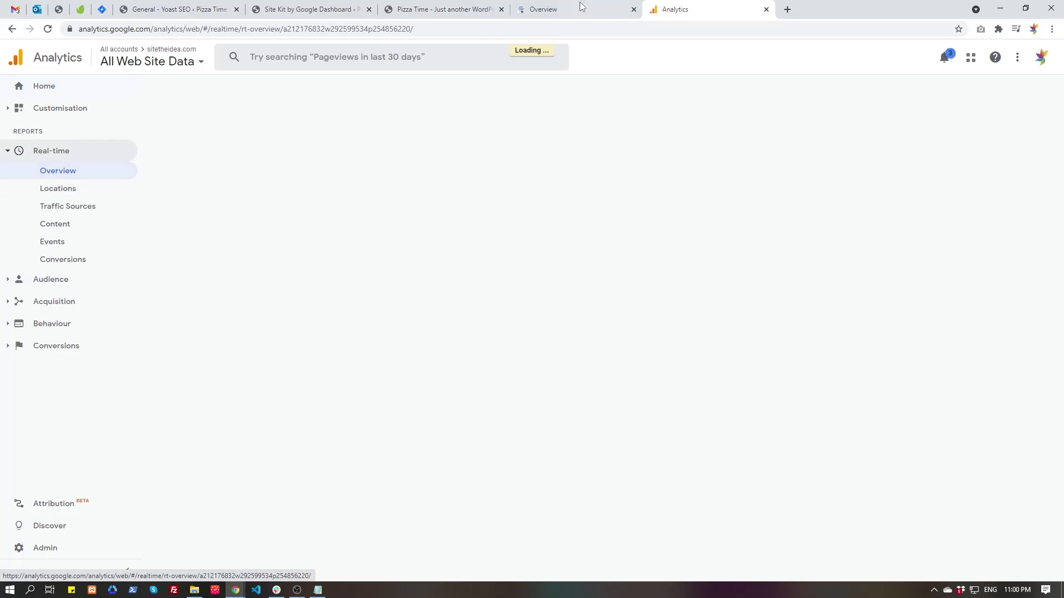
pyautogui.click(311, 8)
# Return to the Yoast SEO dashboard and bring up its Features list.
pyautogui.click(182, 7)
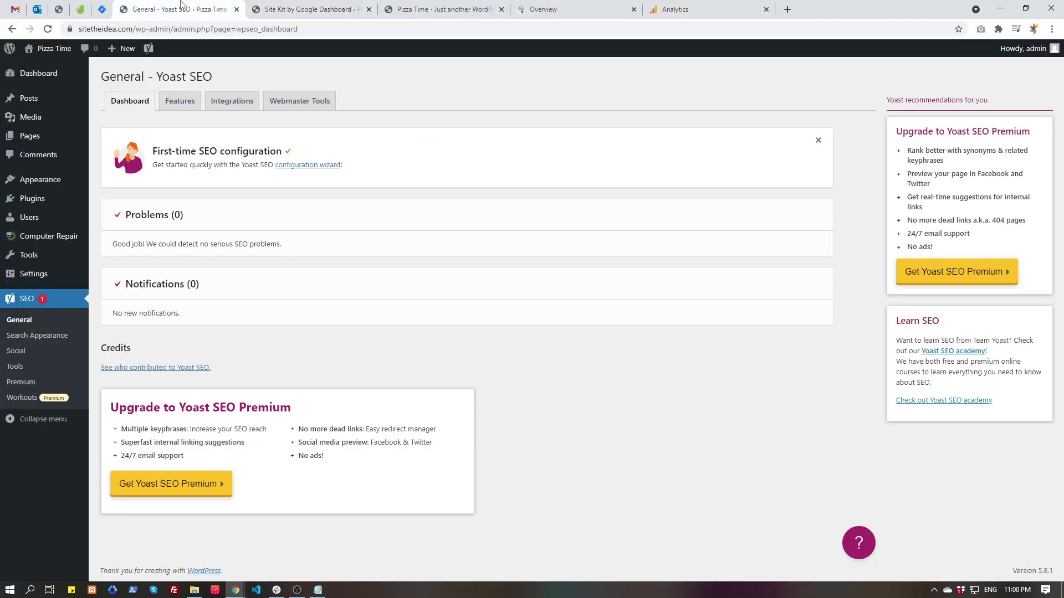
pyautogui.click(313, 7)
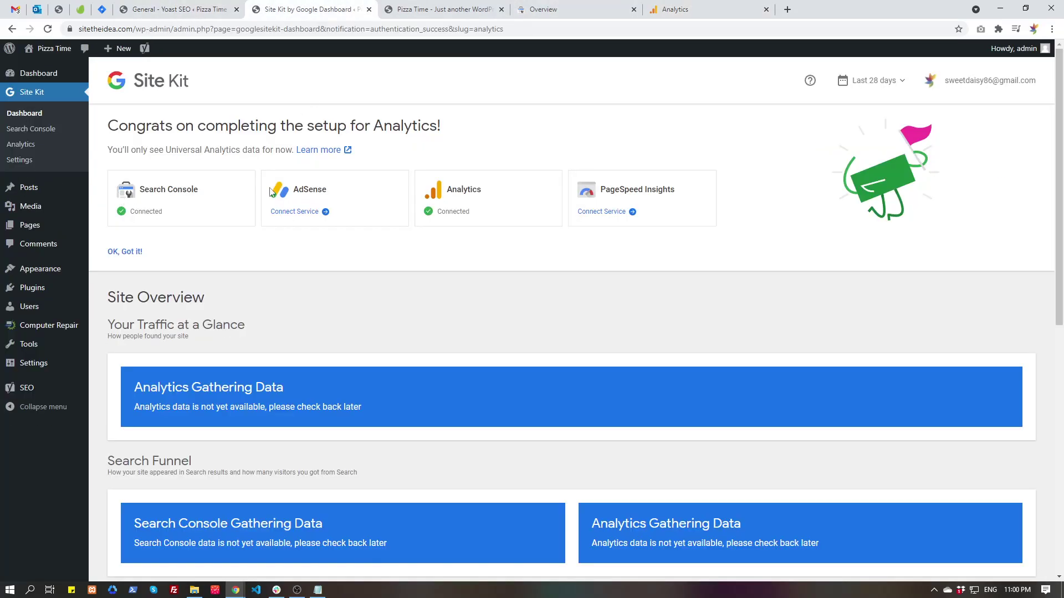
pyautogui.click(173, 7)
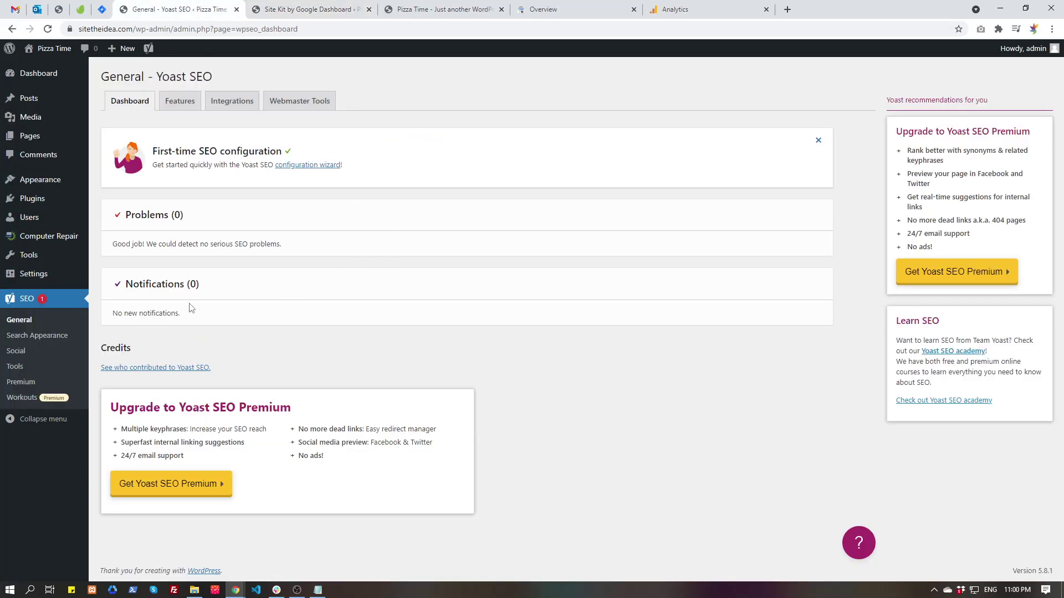
pyautogui.click(181, 105)
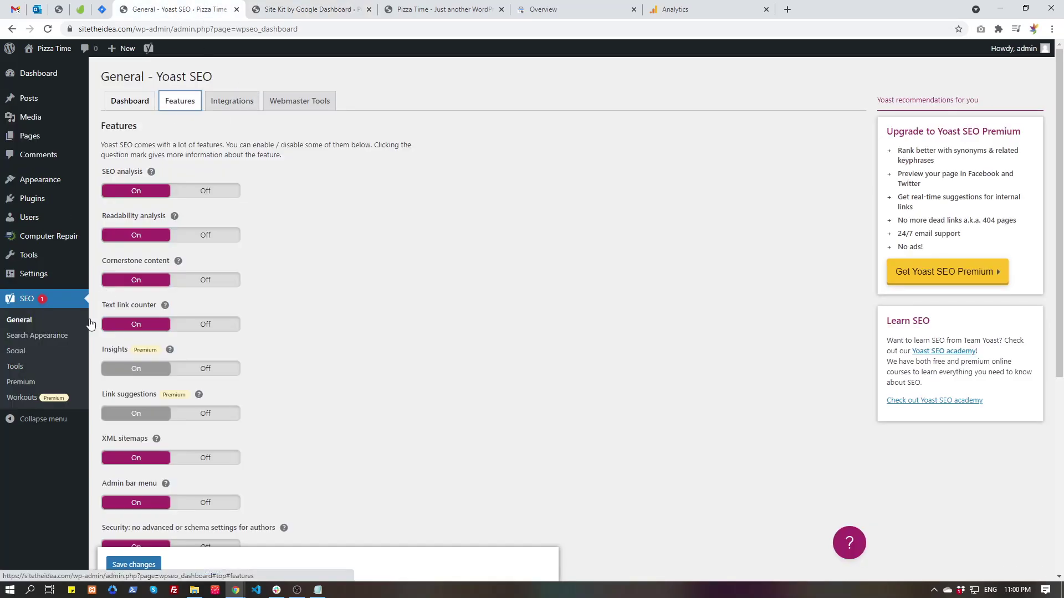
# Expand the XML sitemaps help text to show its explanation and sitemap link.
pyautogui.scroll(-5, 464, 304)
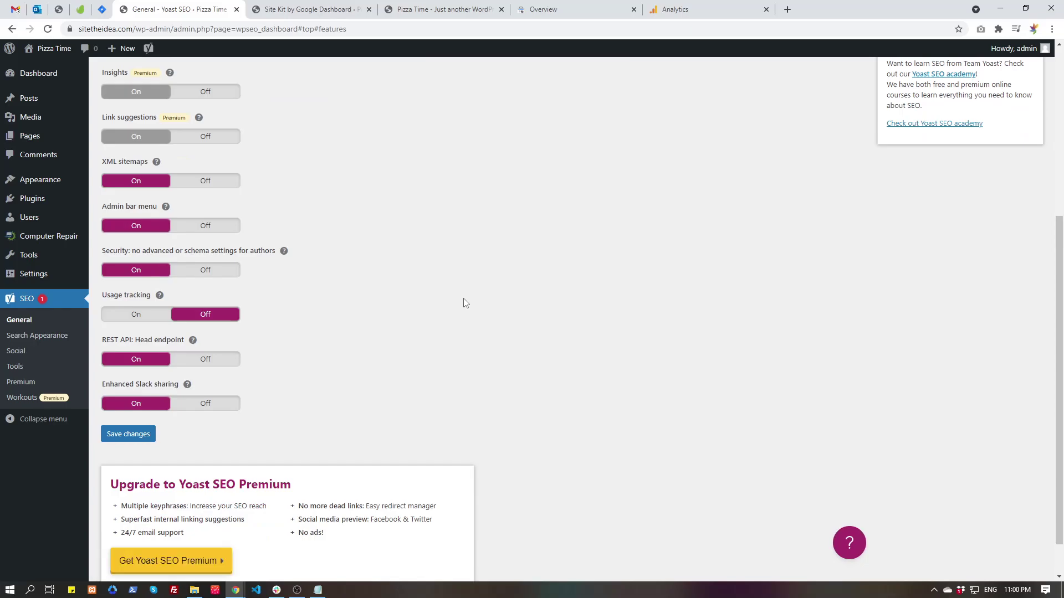
pyautogui.click(156, 161)
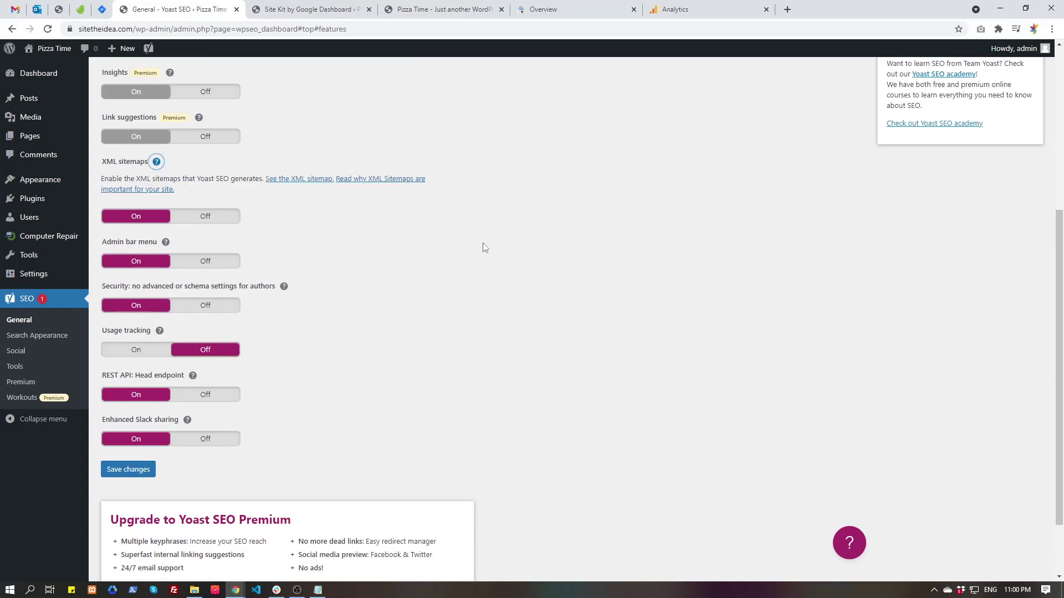
pyautogui.scroll(3, 484, 243)
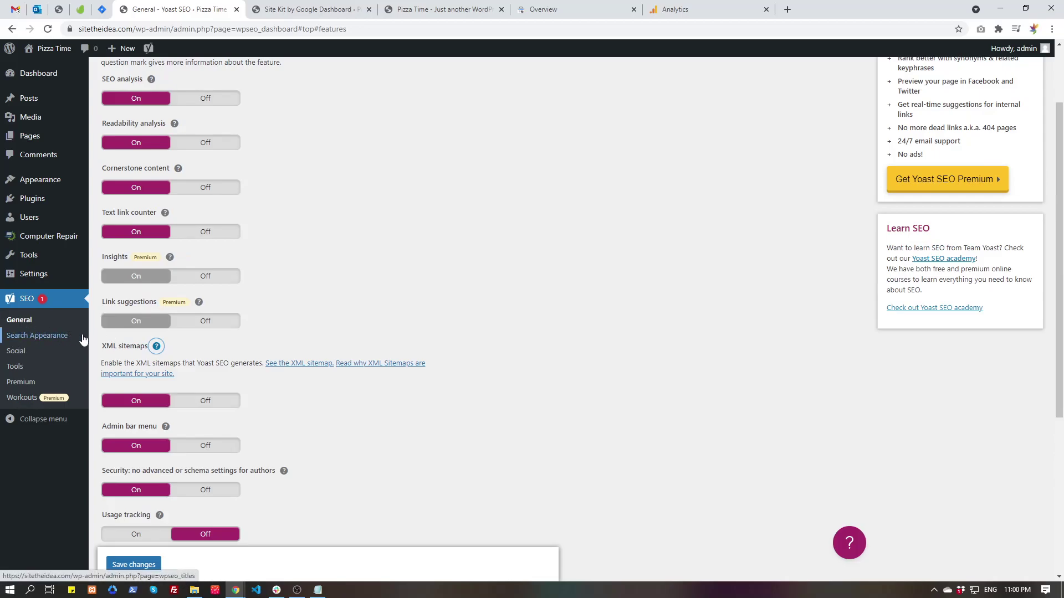
pyautogui.scroll(1, 376, 372)
pyautogui.scroll(2, 188, 105)
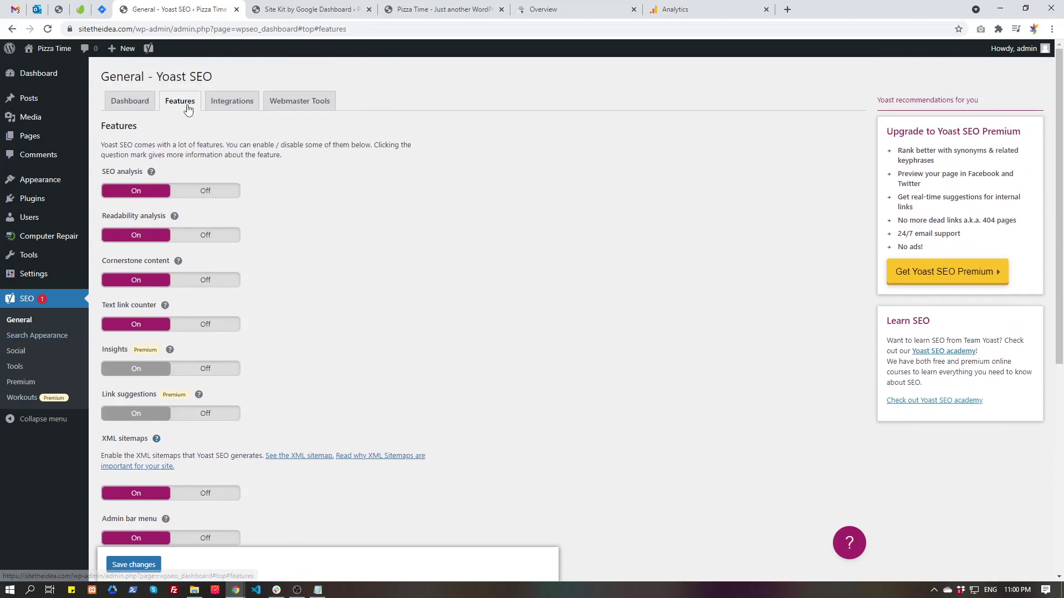
pyautogui.scroll(-5, 188, 108)
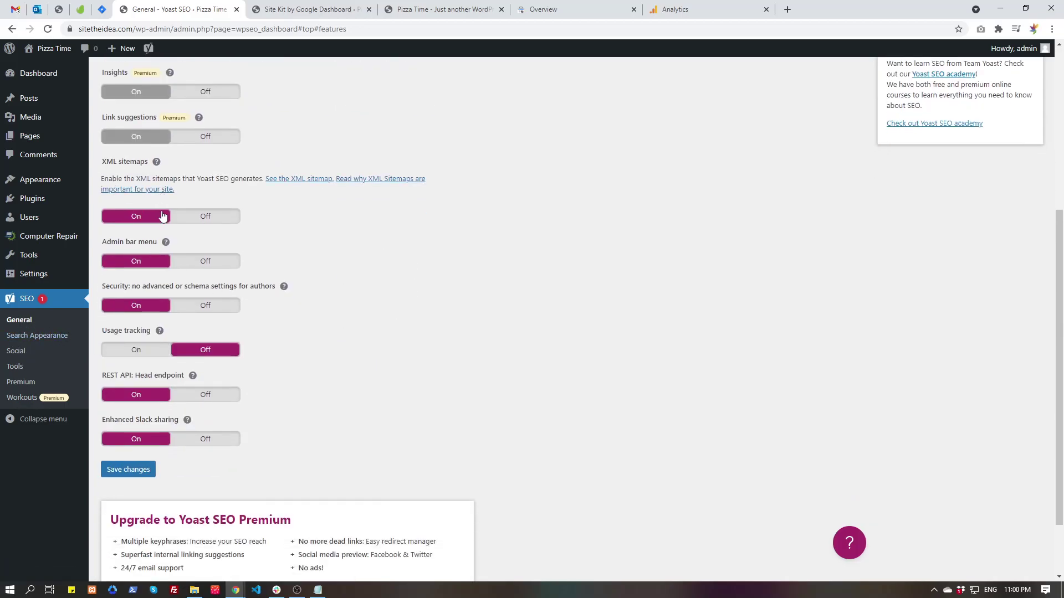
pyautogui.click(156, 162)
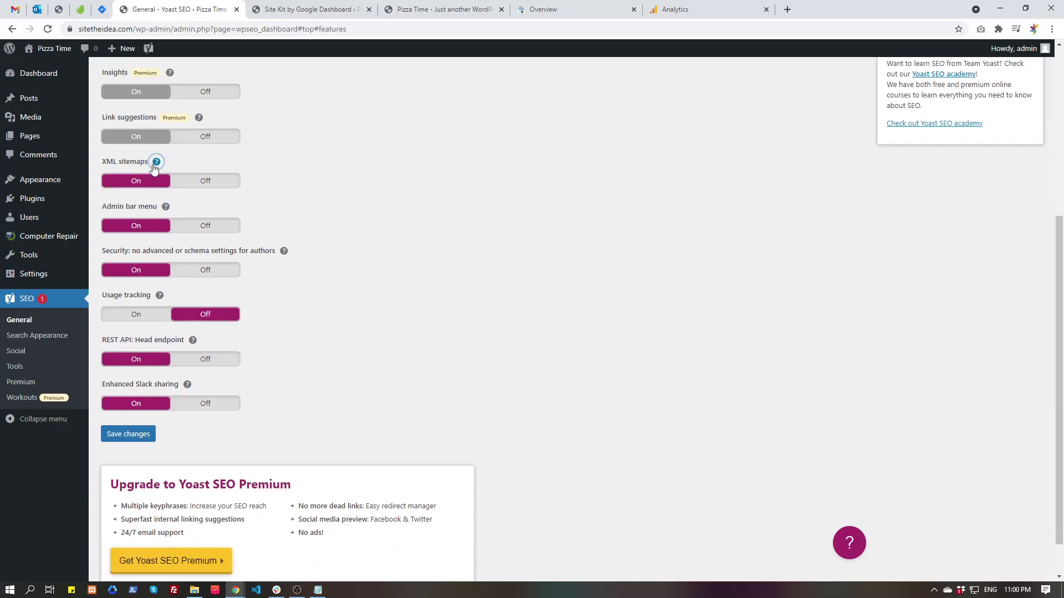
pyautogui.click(156, 161)
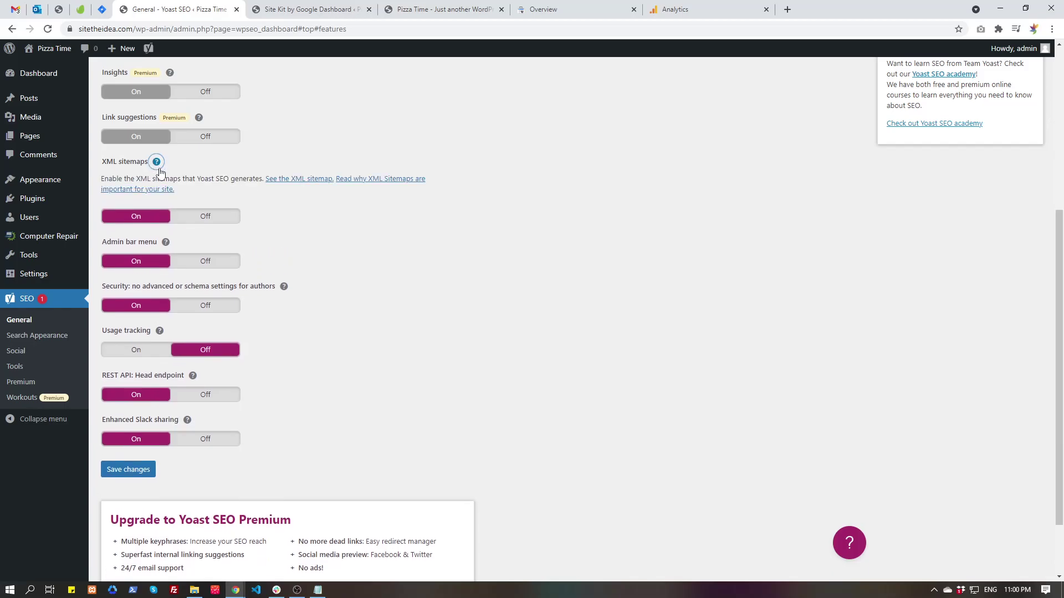
# Open Yoast's generated XML sitemap and copy the sitemap_index.xml address.
pyautogui.click(299, 178)
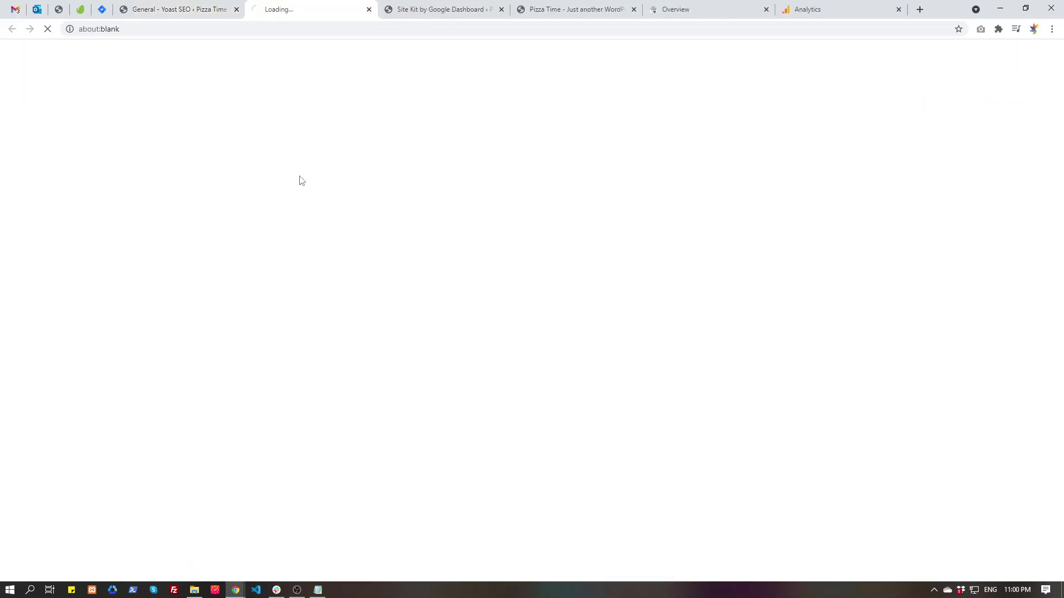
pyautogui.rightClick(157, 29)
pyautogui.click(203, 99)
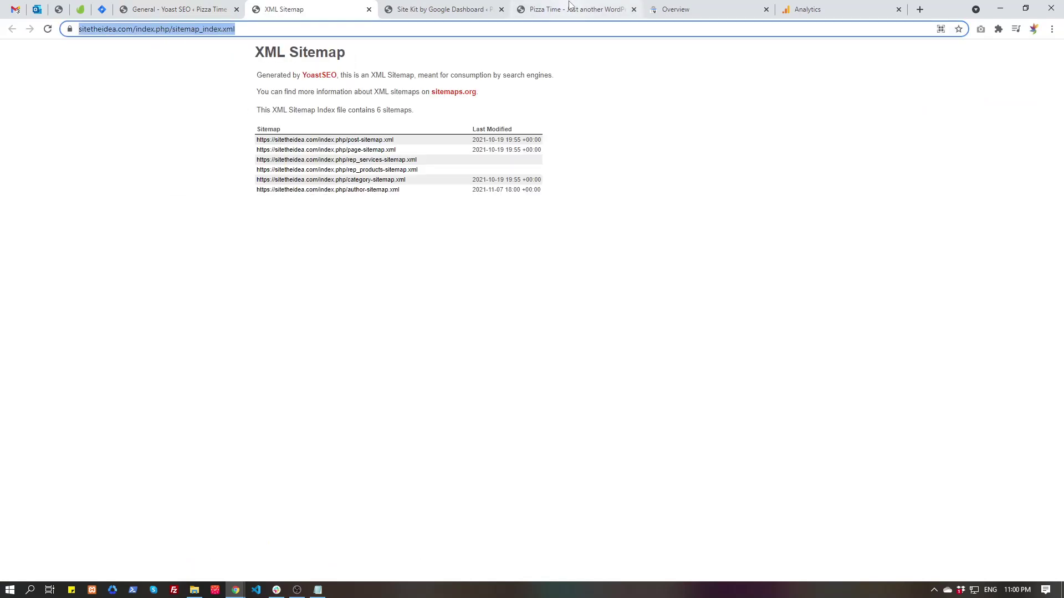
# Go to Google Search Console and open the site's Sitemaps report.
pyautogui.click(712, 9)
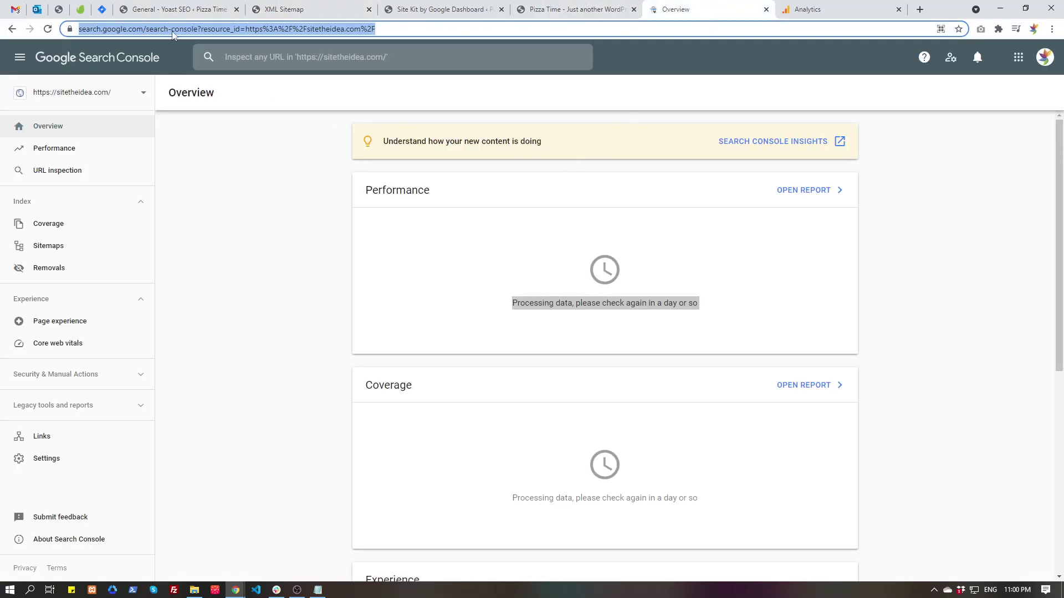
pyautogui.click(98, 29)
pyautogui.doubleClick(114, 28)
pyautogui.doubleClick(140, 29)
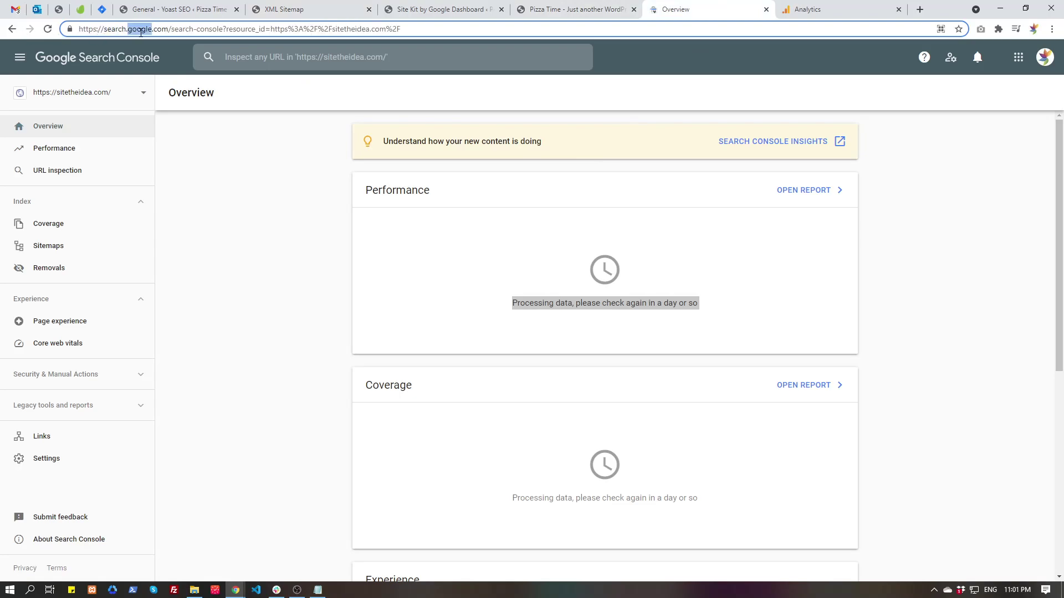
pyautogui.doubleClick(161, 29)
pyautogui.doubleClick(187, 28)
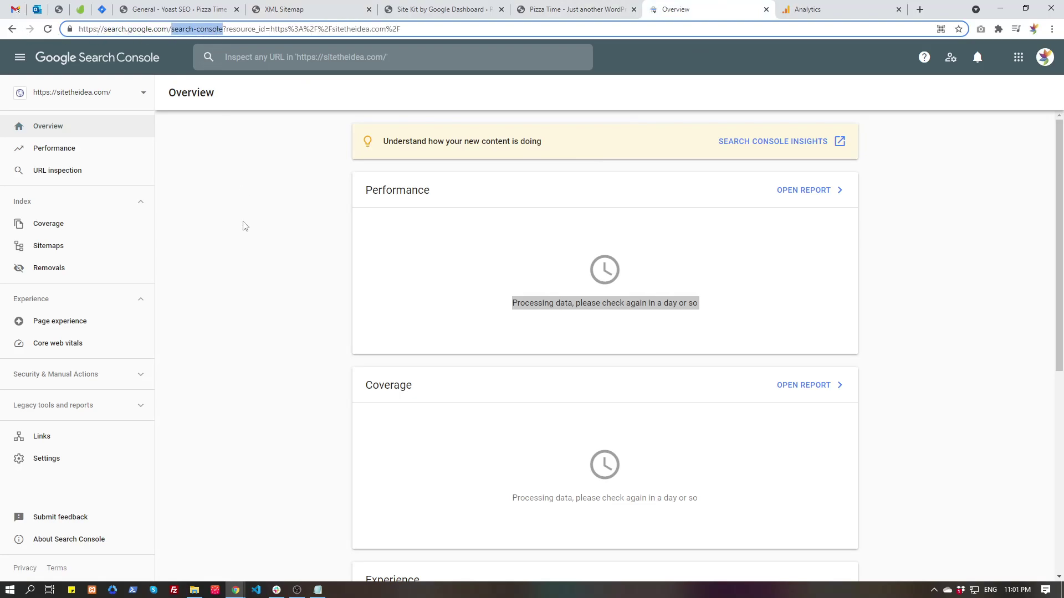
pyautogui.click(244, 261)
pyautogui.click(103, 250)
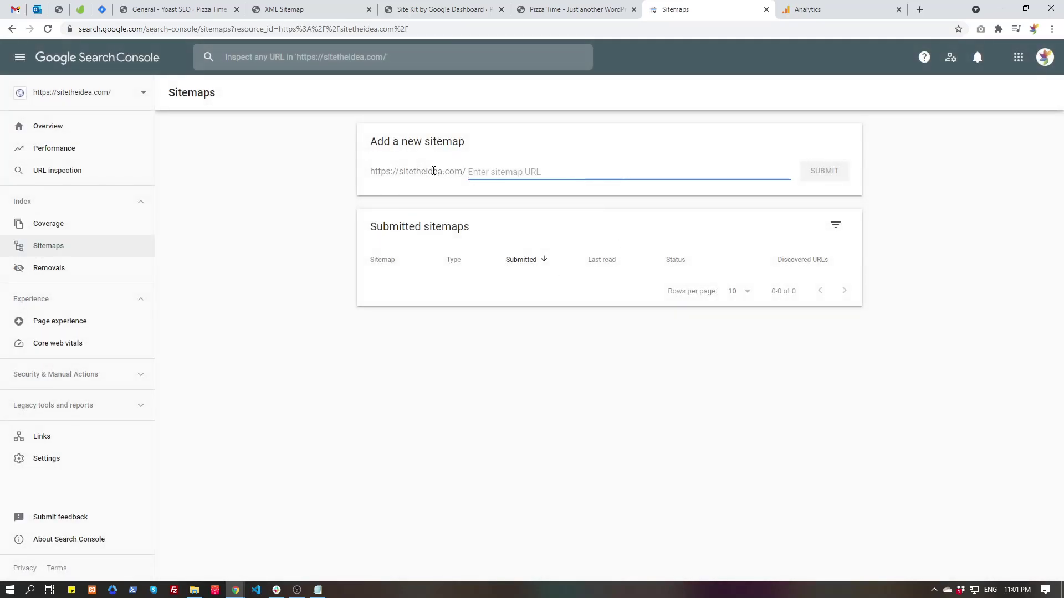
# Paste the copied sitemap_index.xml address into the 'Add a new sitemap' field.
pyautogui.doubleClick(409, 171)
pyautogui.click(518, 172)
pyautogui.hotkey('ctrl', 'v')
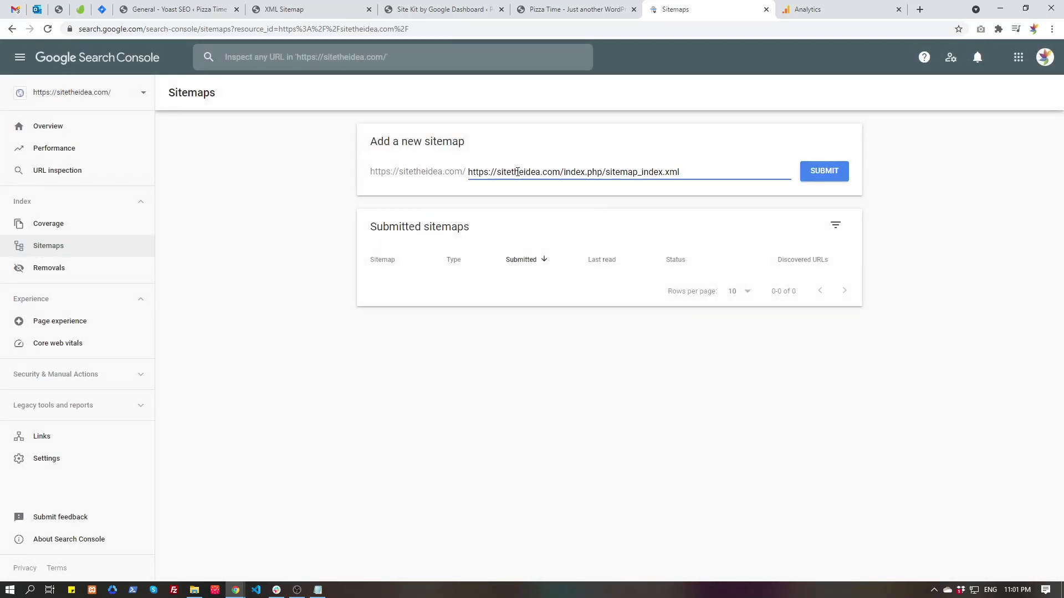
pyautogui.press('Left')
pyautogui.press('Left')
pyautogui.press('Left')
pyautogui.press('Left')
pyautogui.press('Left')
pyautogui.press('Left')
pyautogui.hotkey('shift', 'Left')
pyautogui.hotkey('shift', 'Left')
pyautogui.hotkey('shift', 'Left')
pyautogui.hotkey('shift', 'Left')
pyautogui.hotkey('shift', 'Left')
pyautogui.hotkey('shift', 'Left')
pyautogui.hotkey('shift', 'Left')
pyautogui.hotkey('shift', 'Left')
pyautogui.hotkey('shift', 'Left')
pyautogui.hotkey('shift', 'Left')
pyautogui.hotkey('shift', 'Left')
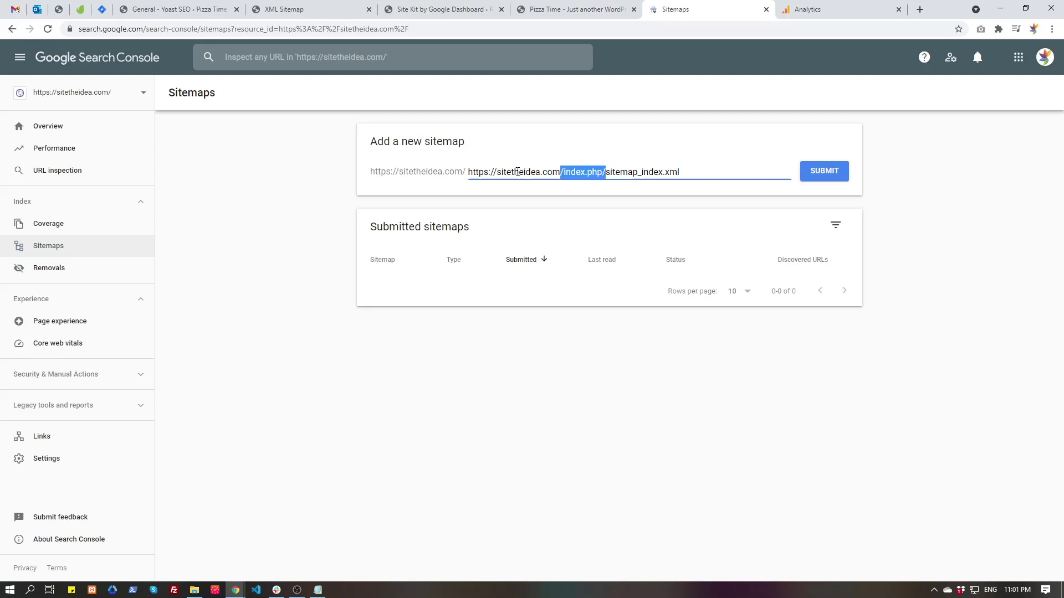
pyautogui.press('Left')
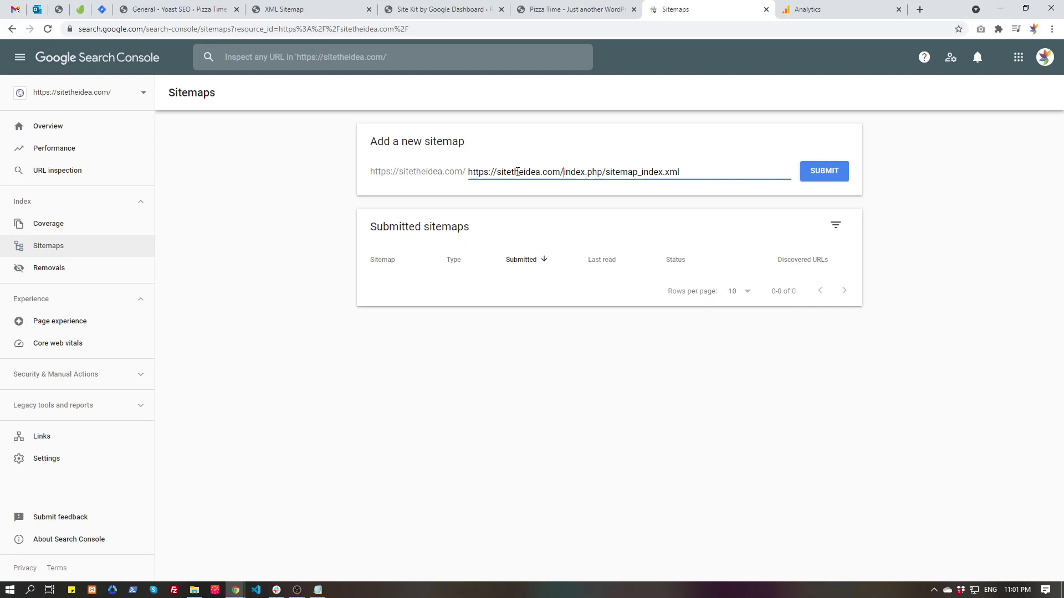
# Delete the domain prefix, leaving index.php/sitemap_index.xml, submit it and dismiss the confirmation.
pyautogui.hotkey('shift', 'Home')
pyautogui.press('BackSpace')
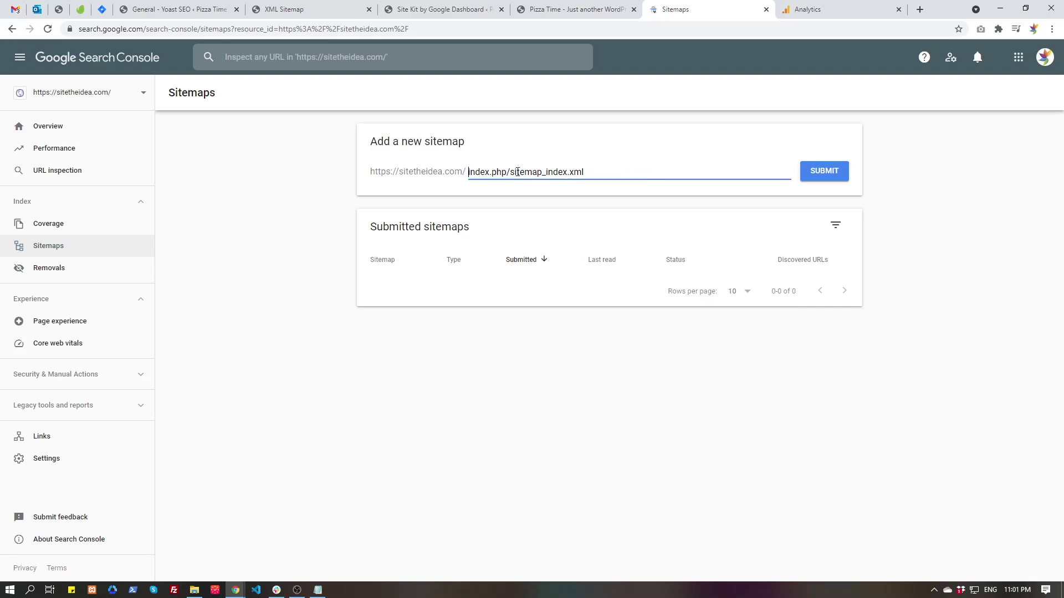
pyautogui.click(824, 171)
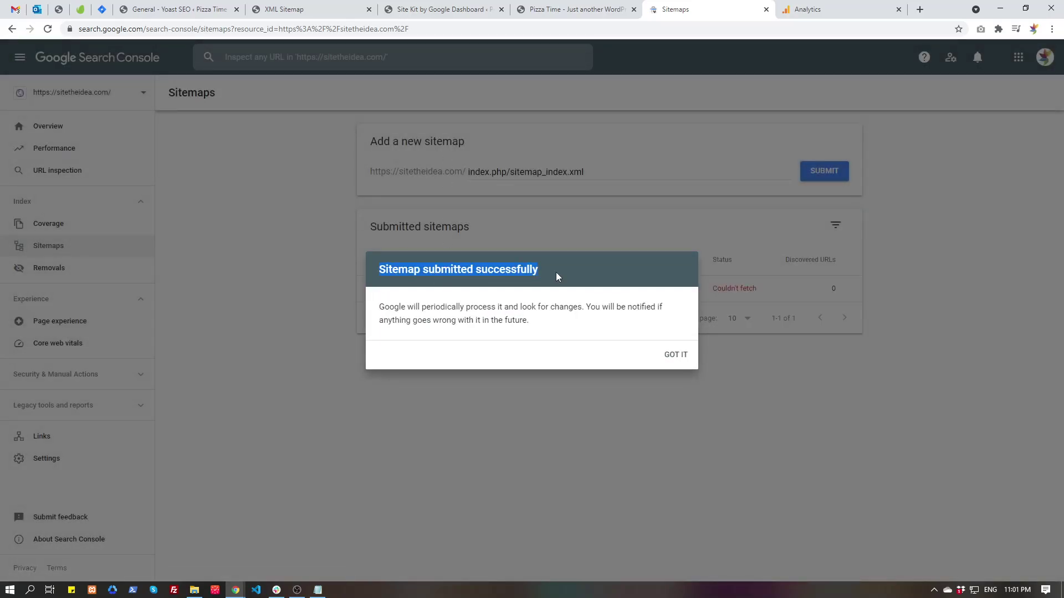
pyautogui.click(675, 356)
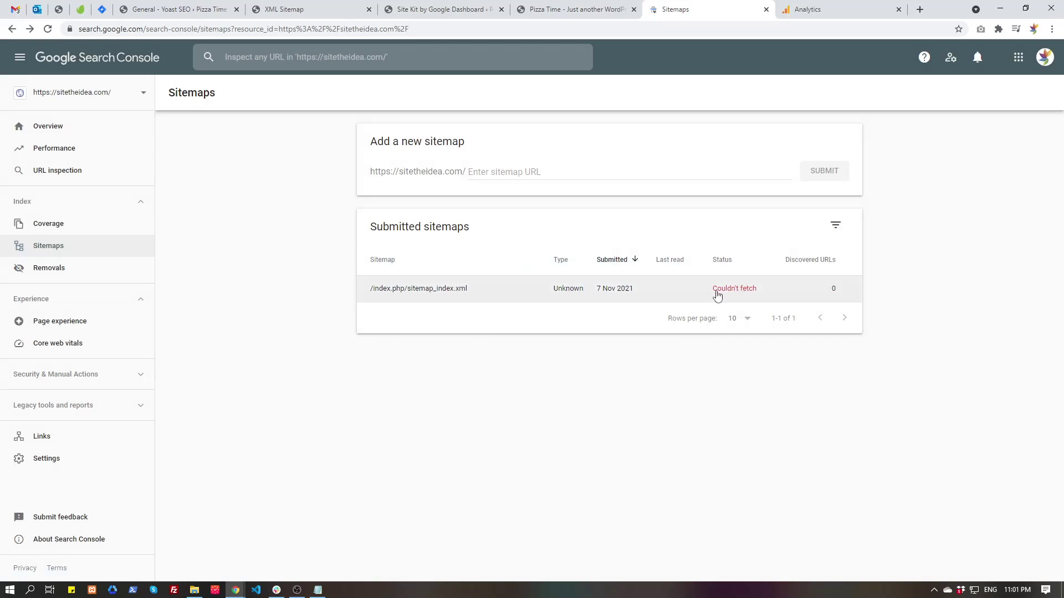
# Close the Search Console Sitemaps, Analytics, Pizza Time site and Site Kit tabs.
pyautogui.middleClick(708, 5)
pyautogui.middleClick(709, 5)
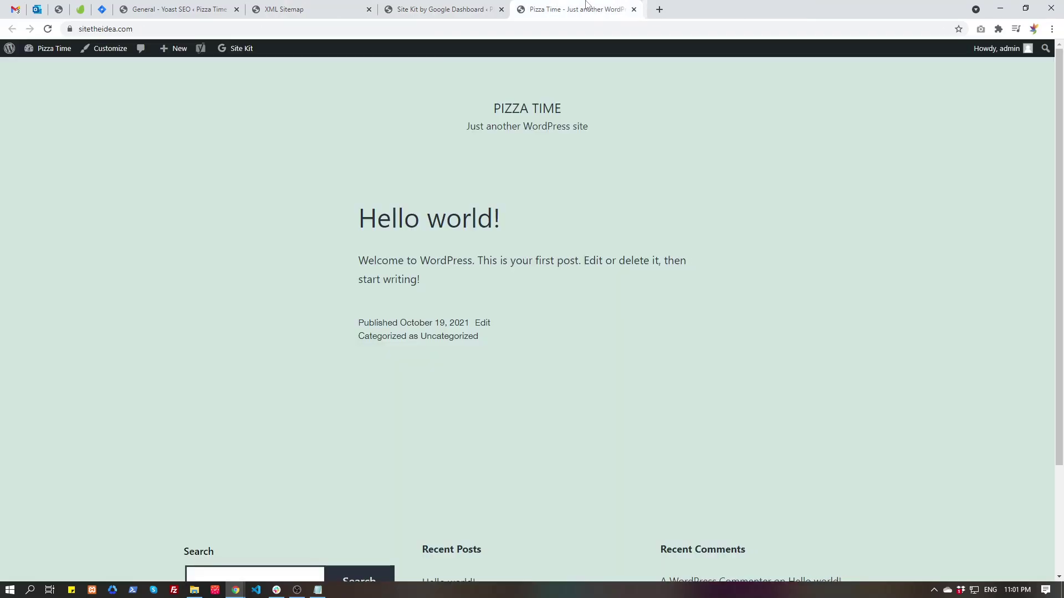
pyautogui.middleClick(588, 5)
pyautogui.middleClick(467, 7)
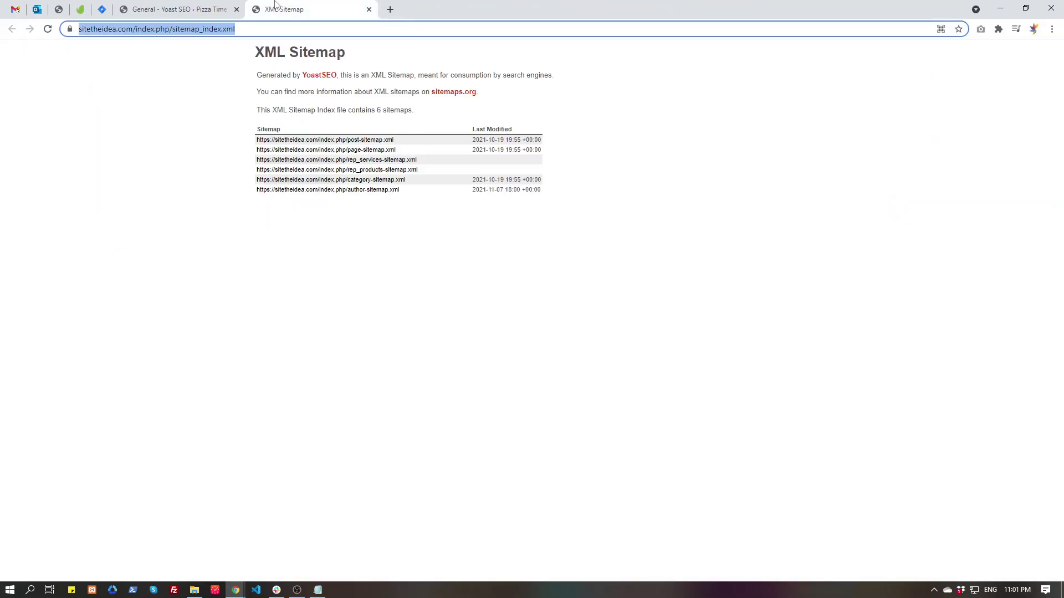
# Return to Yoast, recheck the sitemap index of 6 sitemaps, then the Features settings.
pyautogui.click(195, 7)
pyautogui.scroll(5, 329, 219)
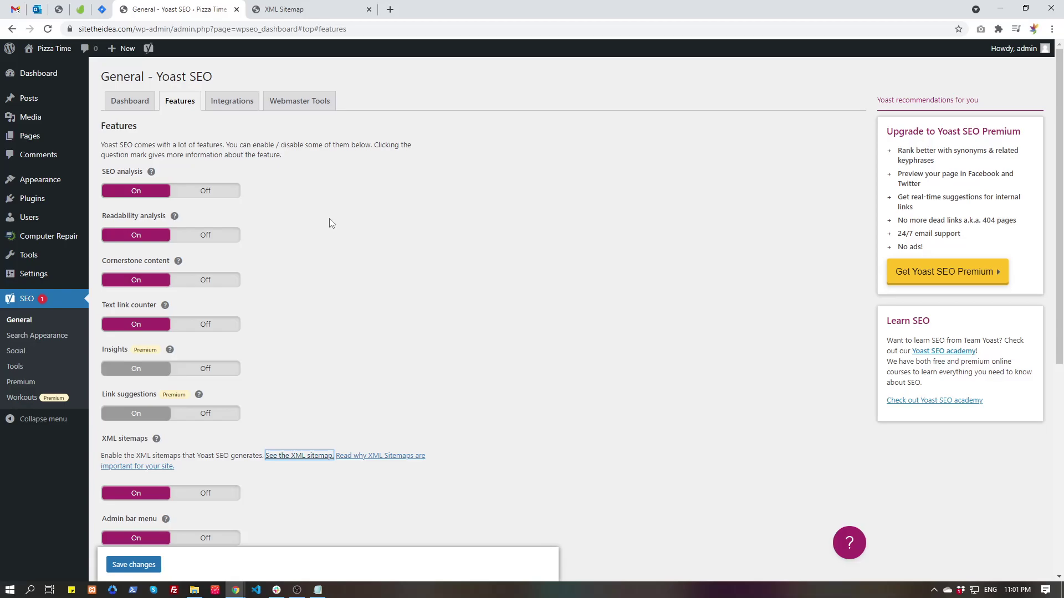
pyautogui.click(270, 9)
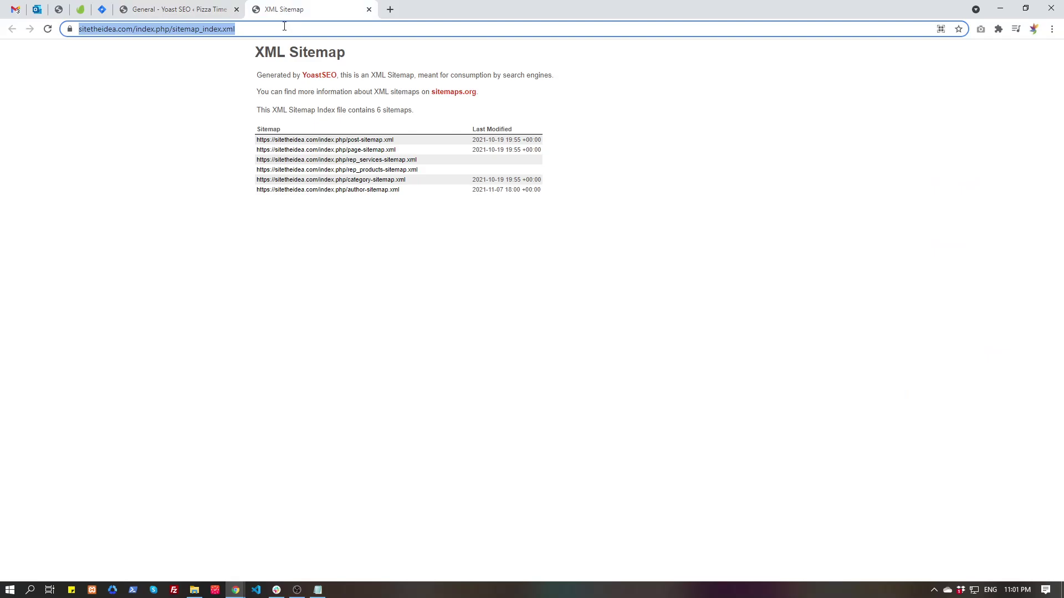
pyautogui.click(156, 6)
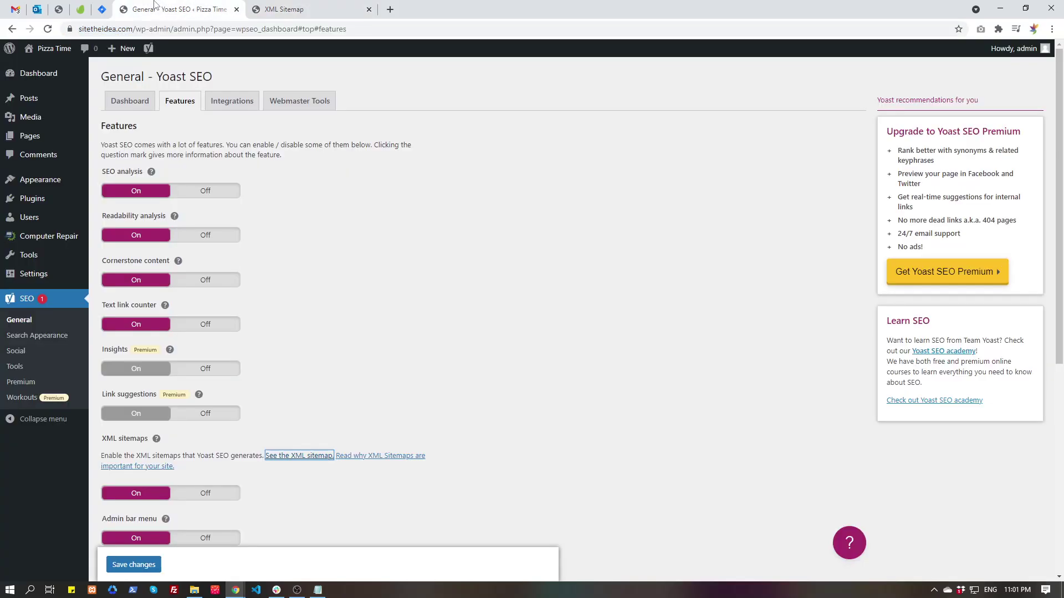